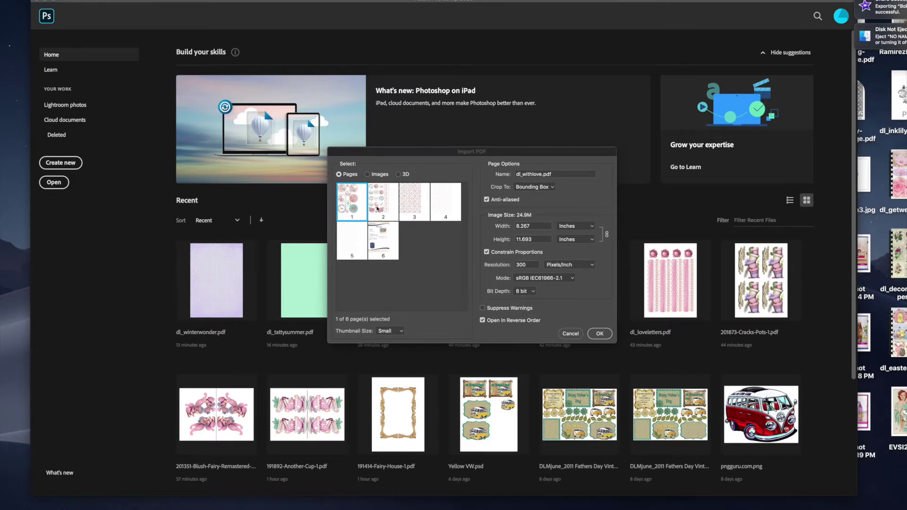
# Select all six pages of dl_withlove.pdf and import them as separate documents.
pyautogui.keyDown('shift'); pyautogui.click(421, 209); pyautogui.keyUp('shift')
pyautogui.keyDown('shift'); pyautogui.click(442, 213); pyautogui.keyUp('shift')
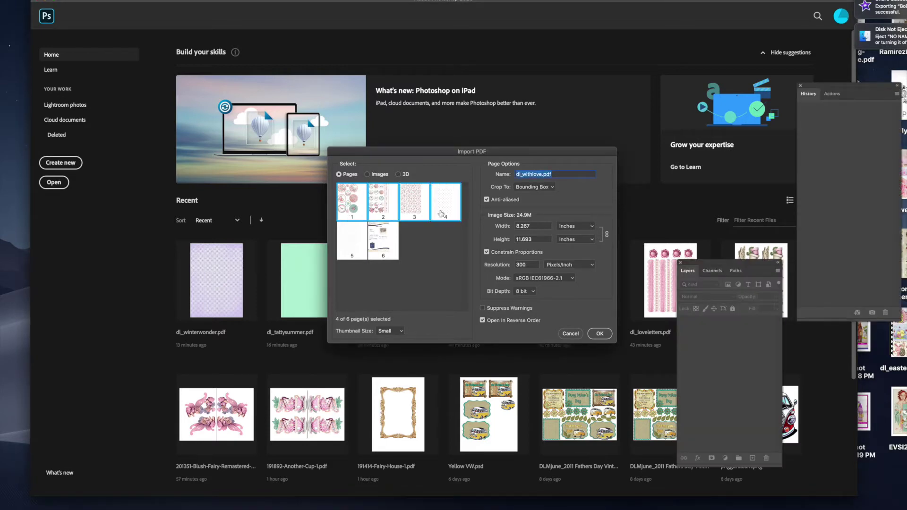
pyautogui.keyDown('shift'); pyautogui.click(346, 251); pyautogui.keyUp('shift')
pyautogui.keyDown('shift'); pyautogui.click(376, 249); pyautogui.keyUp('shift')
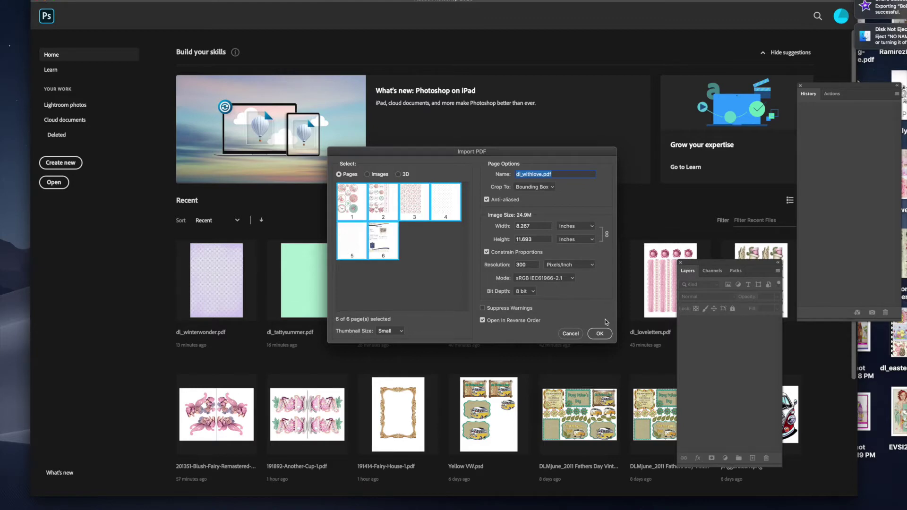
pyautogui.click(599, 334)
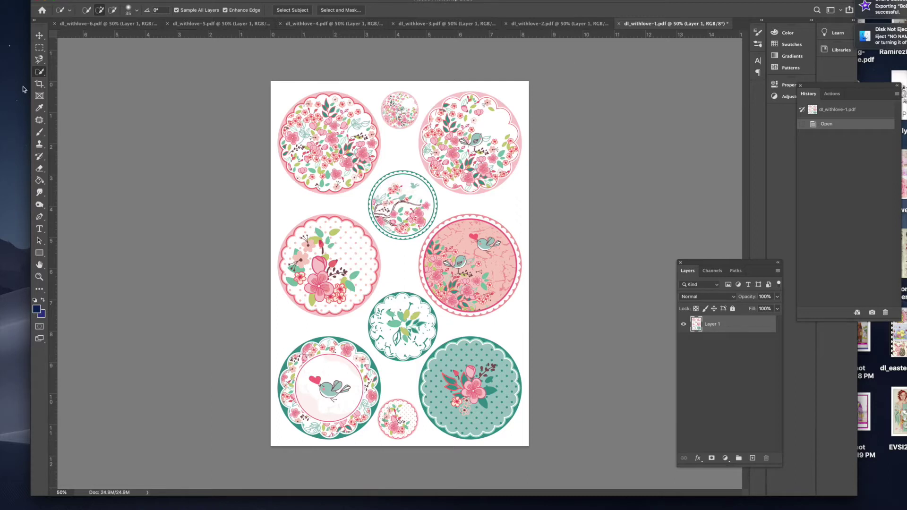
# Activate the Magnetic Lasso tool and show the Object Selection, Quick Selection and Magic Wand group of tools.
pyautogui.click(40, 59)
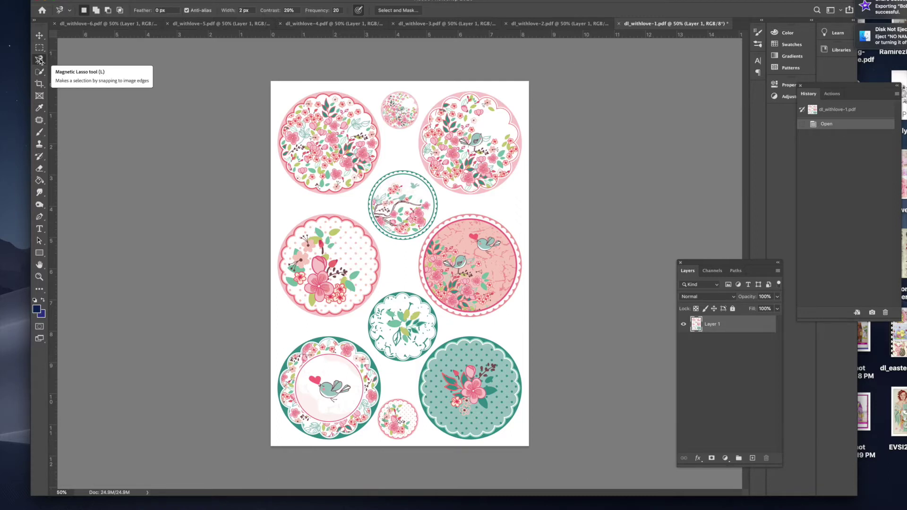
pyautogui.click(40, 71)
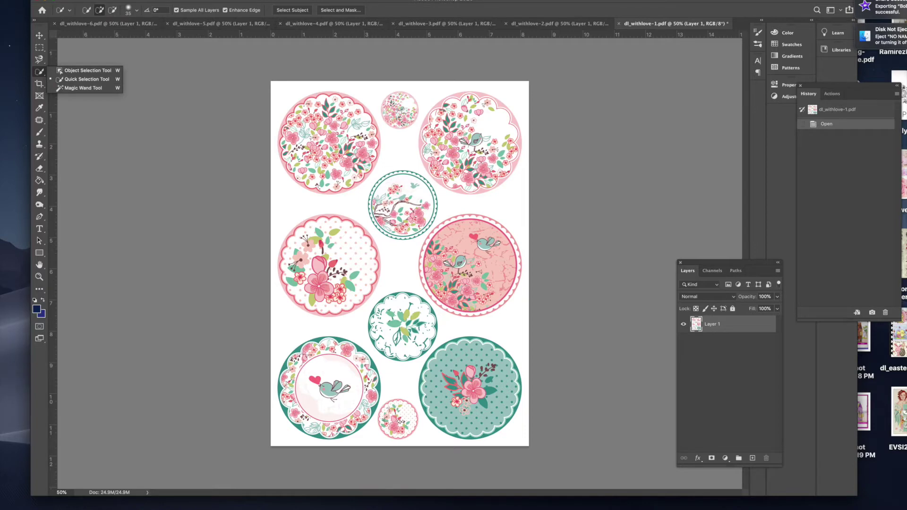
# Switch to Lightroom, then shrink and move its window so the side panels and filmstrip fit on the screen.
pyautogui.press('super+Tab')
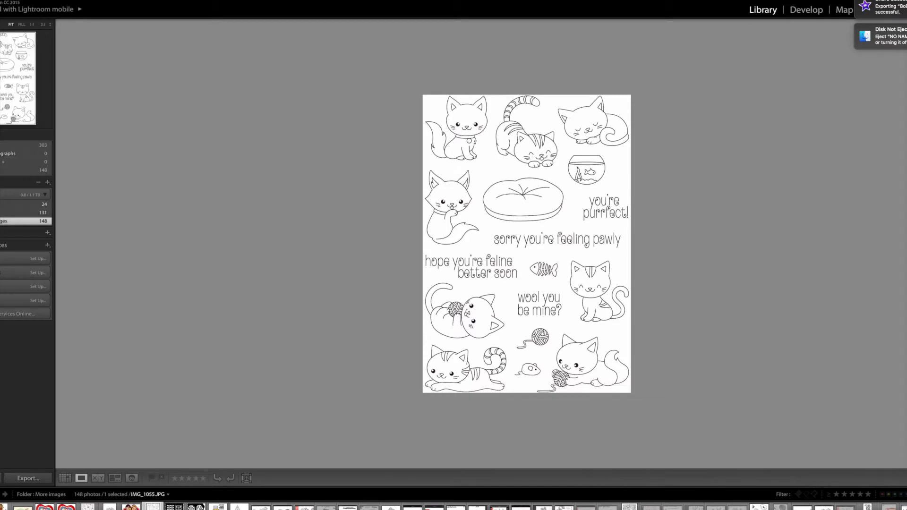
pyautogui.moveTo(904, 509); pyautogui.dragTo(782, 491)
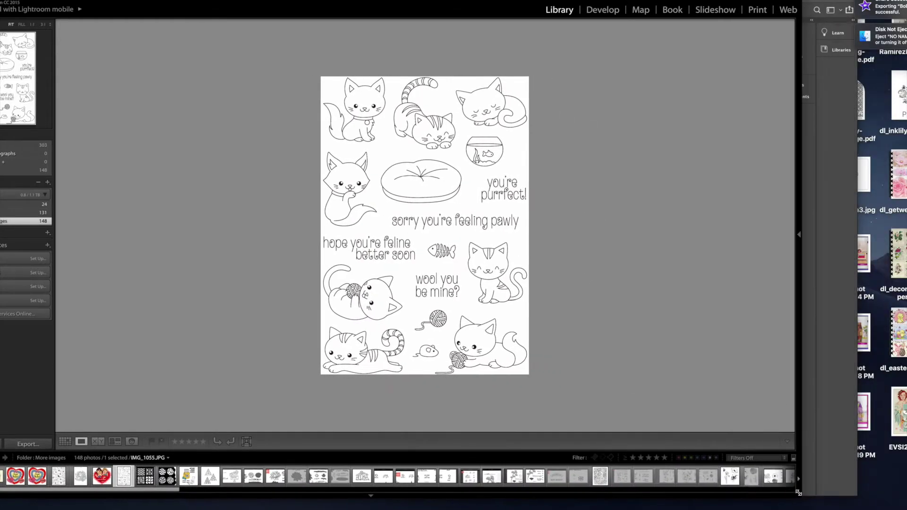
pyautogui.moveTo(278, 1); pyautogui.dragTo(346, 10)
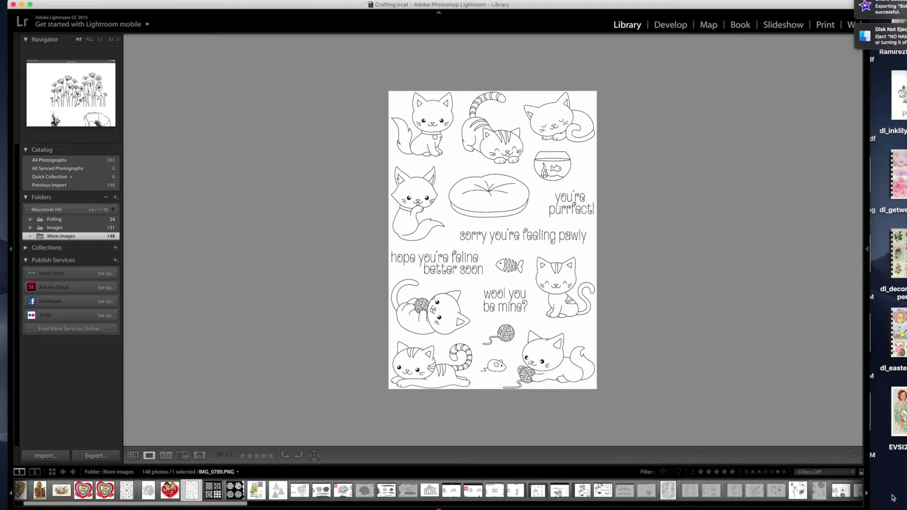
# View the four-circle stencil, the cat stamp sheet and the telephone Valentine heart from the More images folder.
pyautogui.click(236, 496)
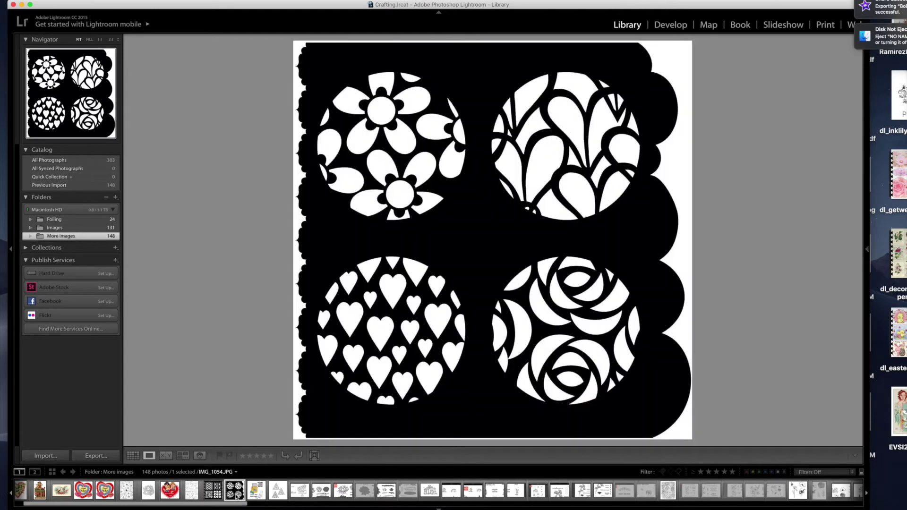
pyautogui.click(192, 492)
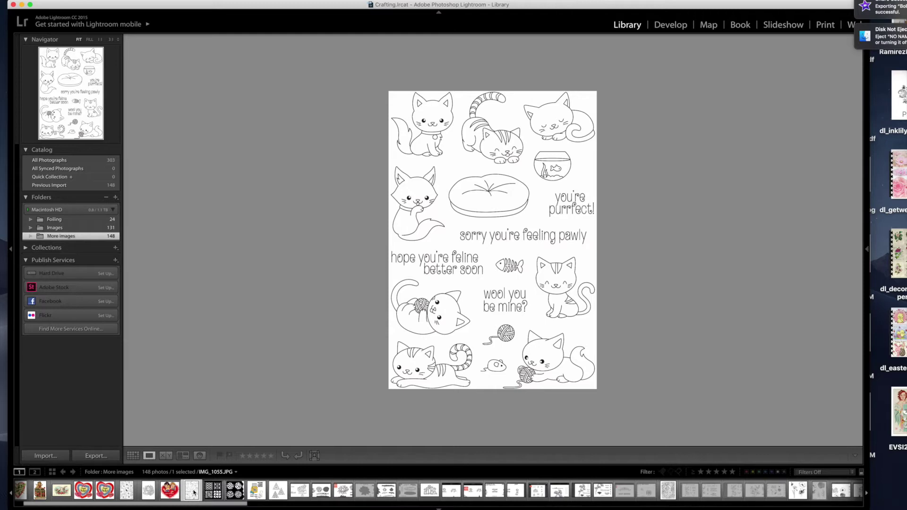
pyautogui.click(171, 494)
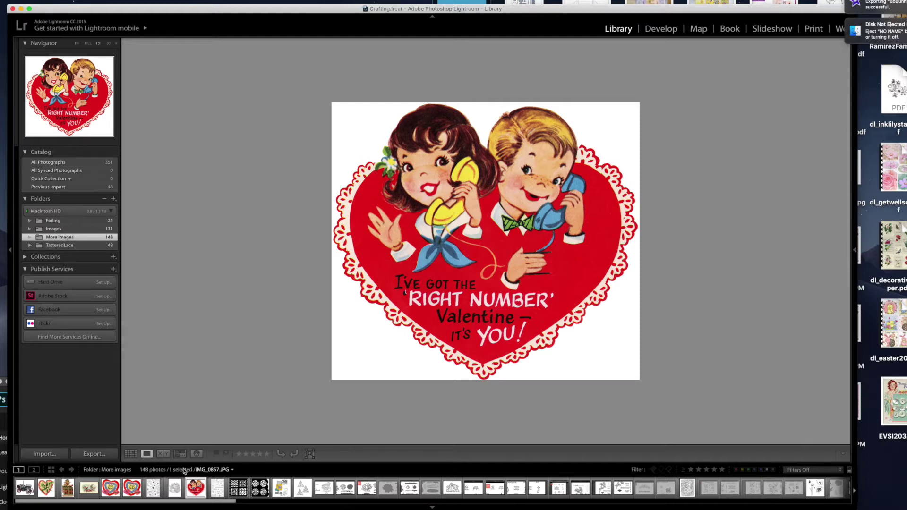
# Examine the piglet-in-teacup colouring page over its full height, and view the Valentine cupid trunk image.
pyautogui.click(169, 491)
pyautogui.scroll(4, 399, 288)
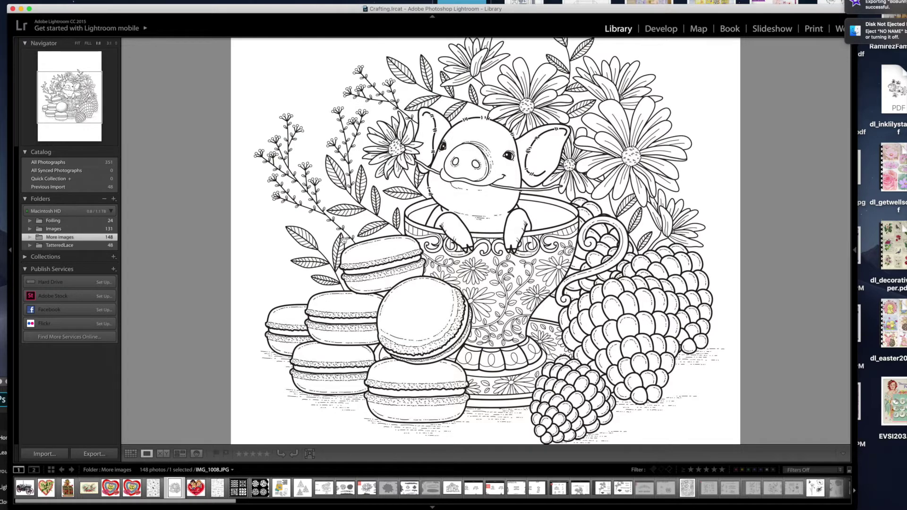
pyautogui.scroll(-8, 409, 336)
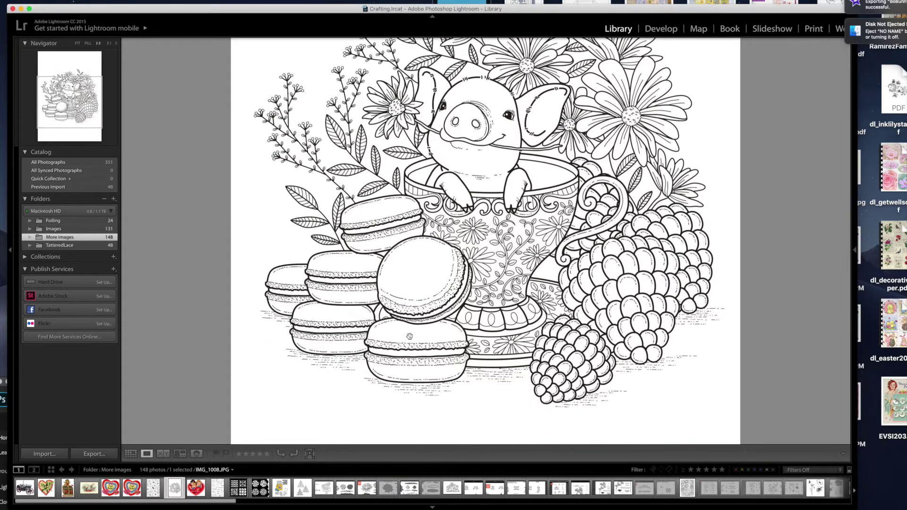
pyautogui.scroll(7, 410, 336)
pyautogui.scroll(6, 410, 337)
pyautogui.scroll(-7, 409, 336)
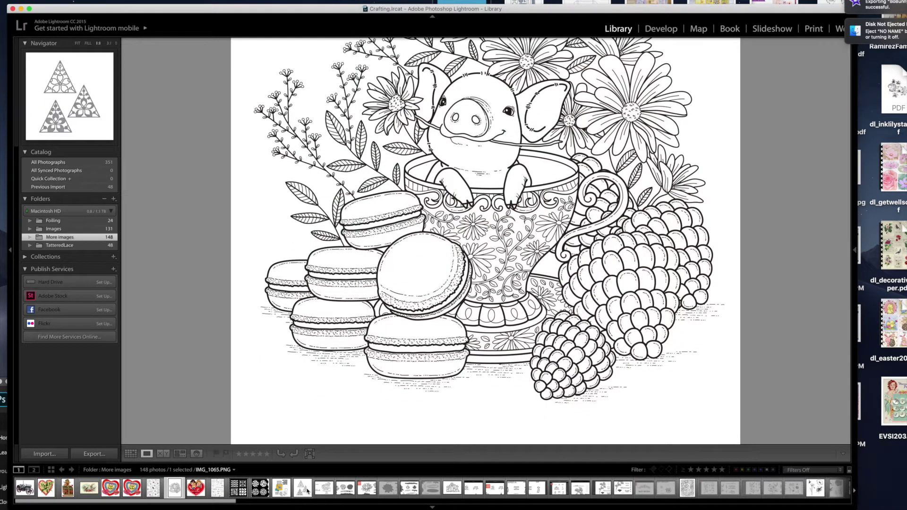
pyautogui.scroll(5, 368, 288)
pyautogui.scroll(-5, 369, 288)
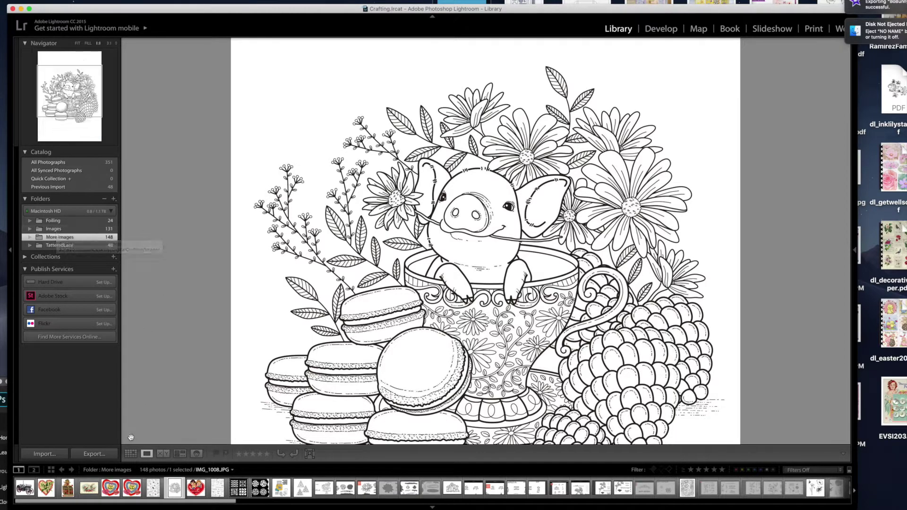
pyautogui.click(69, 490)
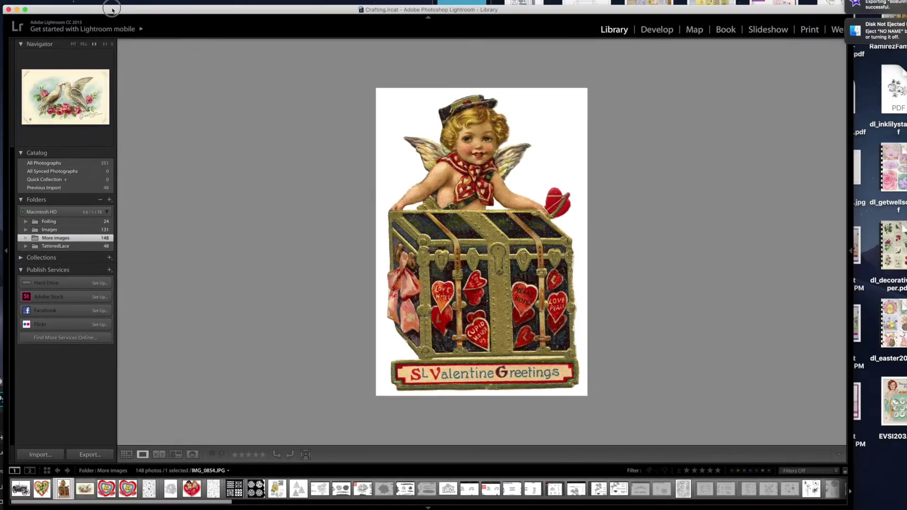
# Minimize the Lightroom window and move the Finder window showing the DigitalCrafting folder clear of the desktop files.
pyautogui.moveTo(117, 8); pyautogui.dragTo(143, 0)
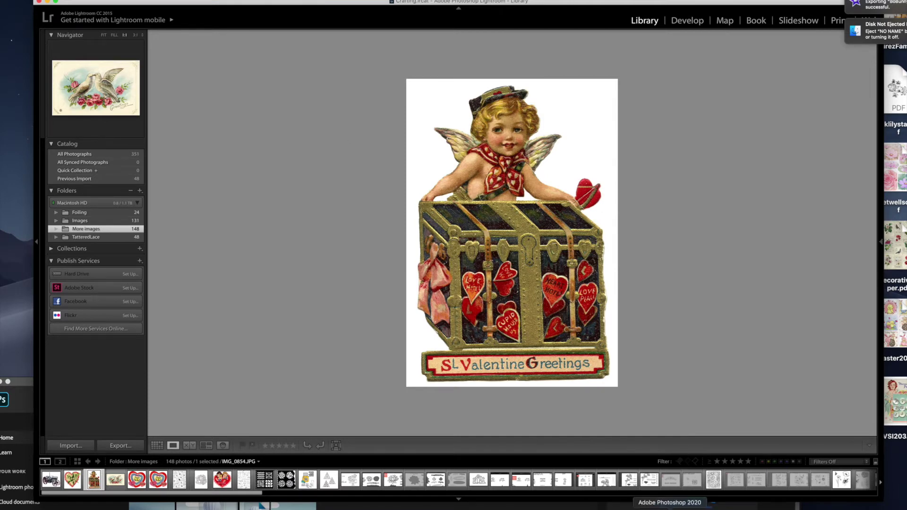
pyautogui.hotkey('shift', 'Tab')
pyautogui.click(48, 2)
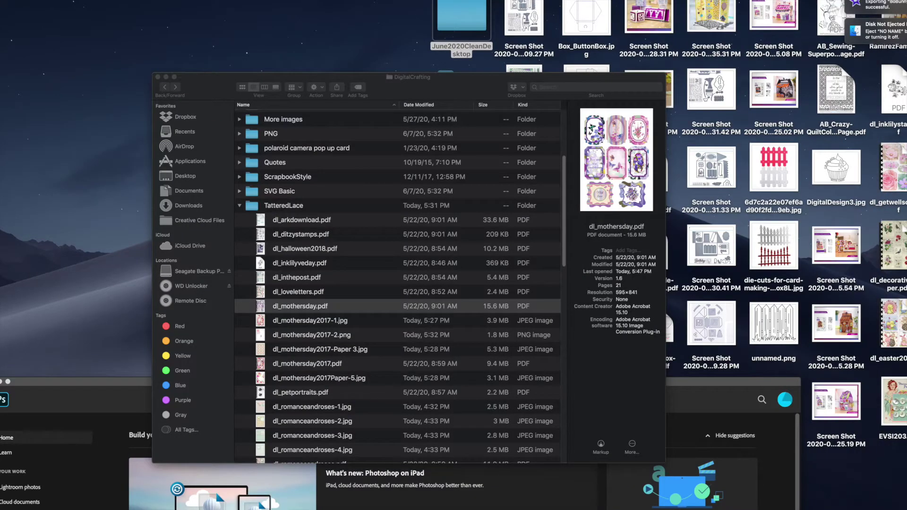
pyautogui.moveTo(207, 87); pyautogui.dragTo(147, 40)
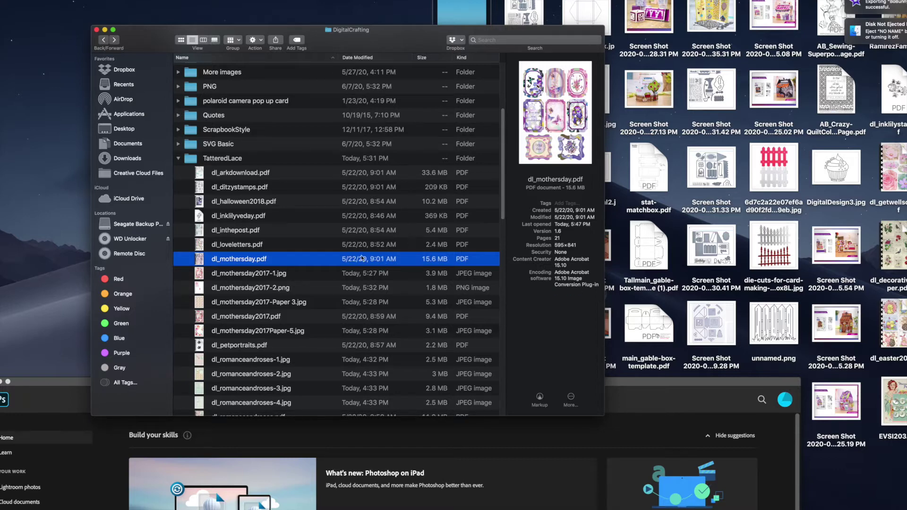
# Preview the CraftersStarter images from 003 to 017 in the PNG folder, then collapse the folder.
pyautogui.moveTo(577, 137)
pyautogui.scroll(5, 216, 159)
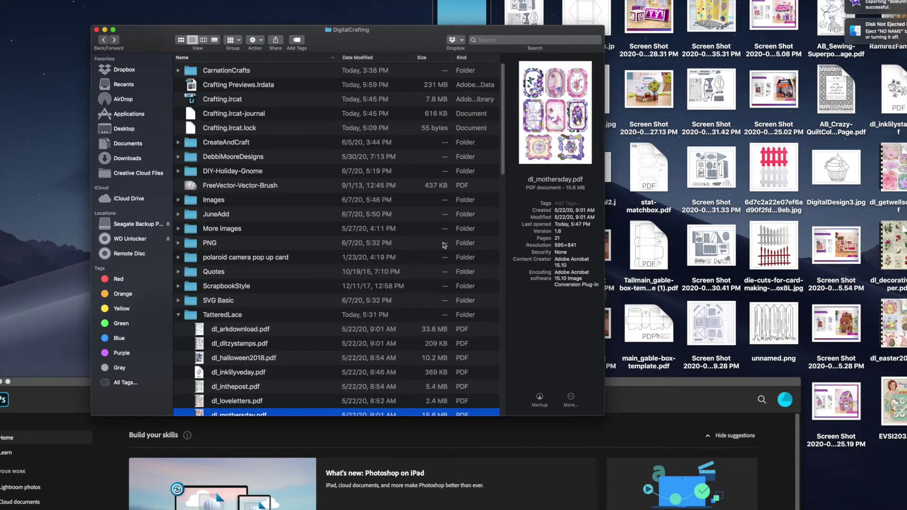
pyautogui.moveTo(337, 45)
pyautogui.mouseDown()
pyautogui.moveTo(489, 7)
pyautogui.moveTo(418, 20)
pyautogui.moveTo(332, 58)
pyautogui.mouseUp()
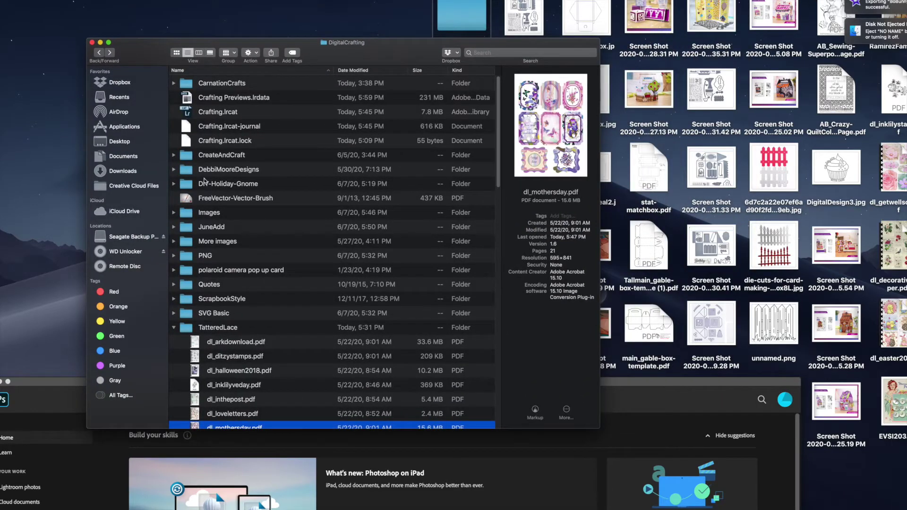
pyautogui.click(175, 256)
pyautogui.click(219, 285)
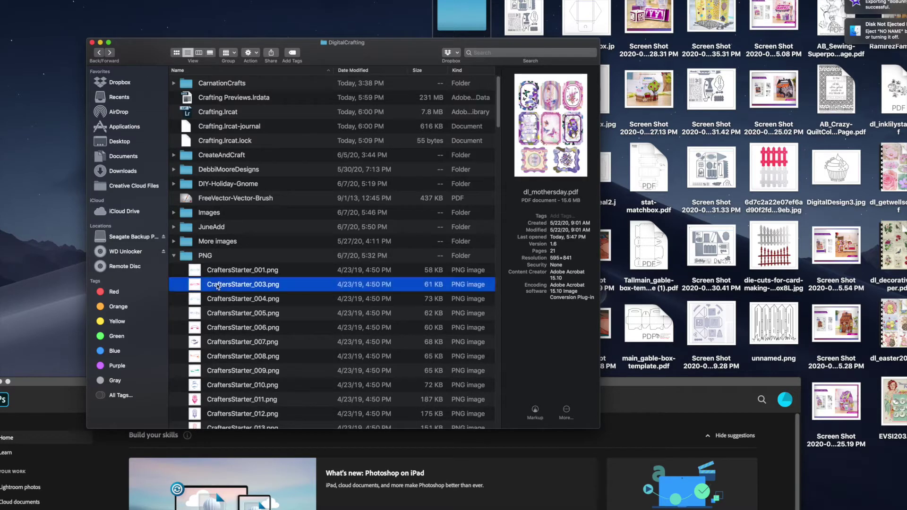
pyautogui.press('Down')
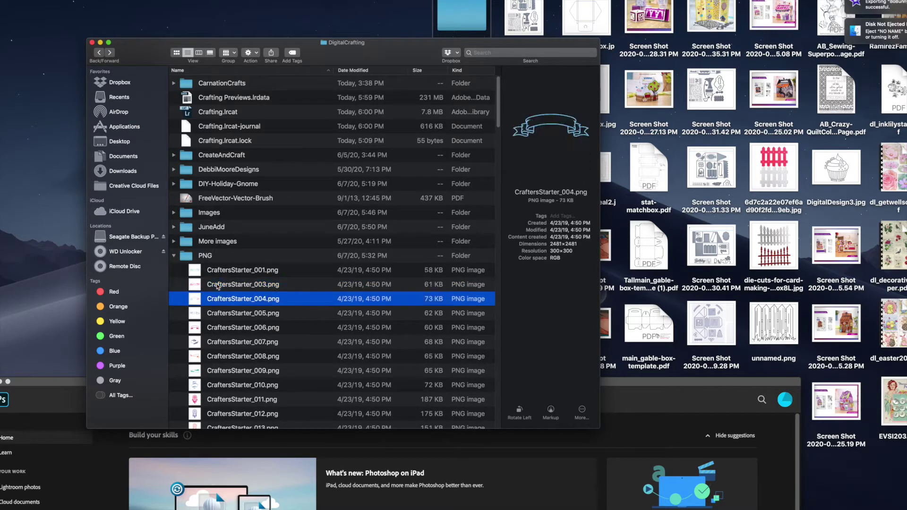
pyautogui.press('Down')
pyautogui.press('Down')
pyautogui.press('Down')
pyautogui.press('Down')
pyautogui.press('Down')
pyautogui.press('Down')
pyautogui.press('Down')
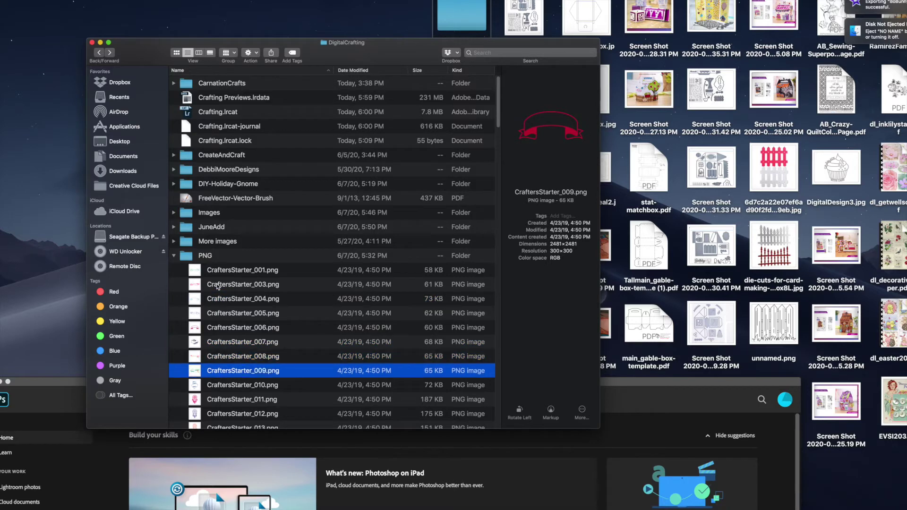
pyautogui.press('Down')
pyautogui.press('Down')
pyautogui.press('Down')
pyautogui.press('Down')
pyautogui.press('Down')
pyautogui.press('Down')
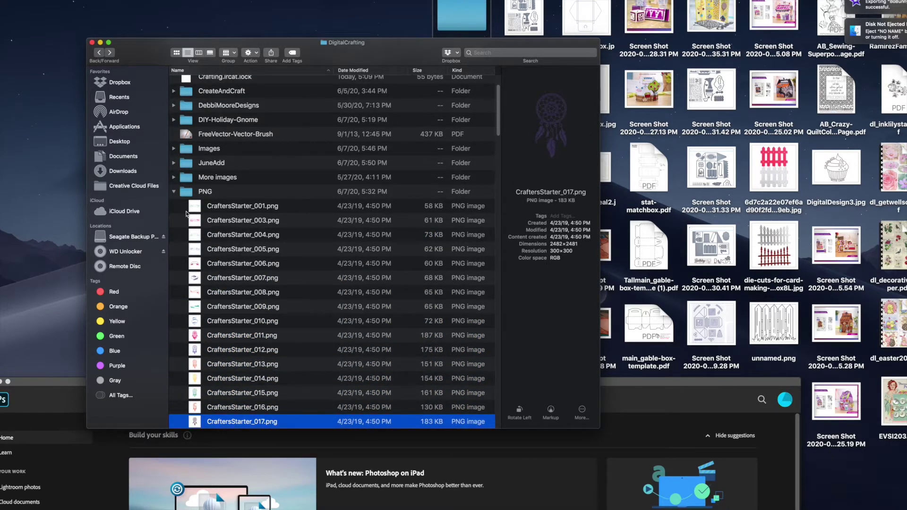
pyautogui.click(174, 193)
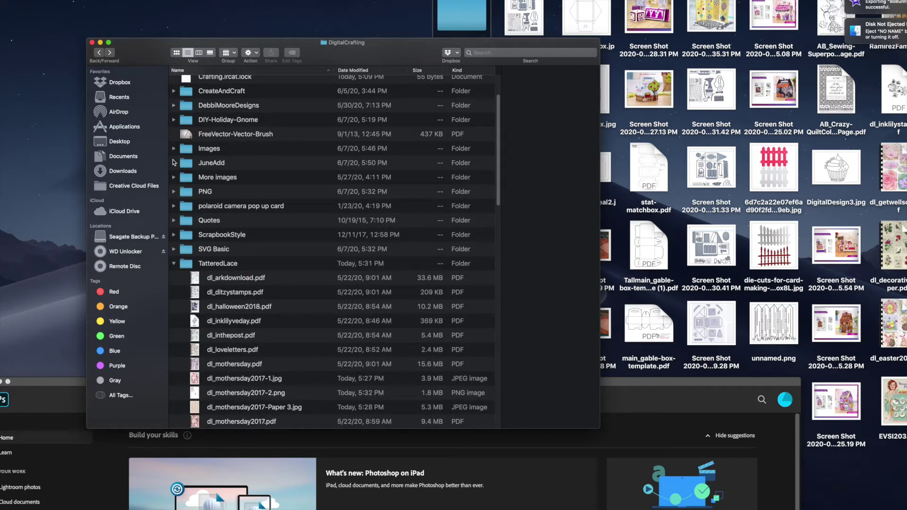
# Preview several gnome hand images in the DIY-Holiday-Gnome folder, then collapse the folder.
pyautogui.click(174, 121)
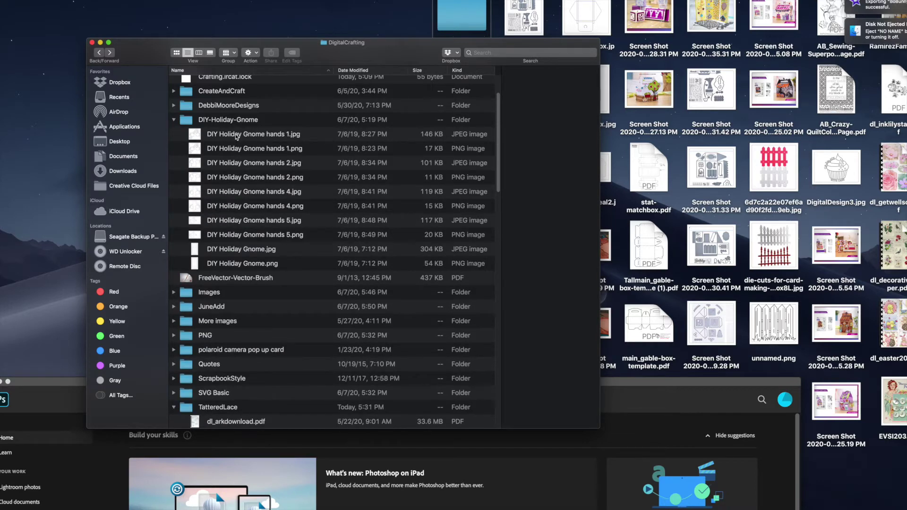
pyautogui.click(236, 135)
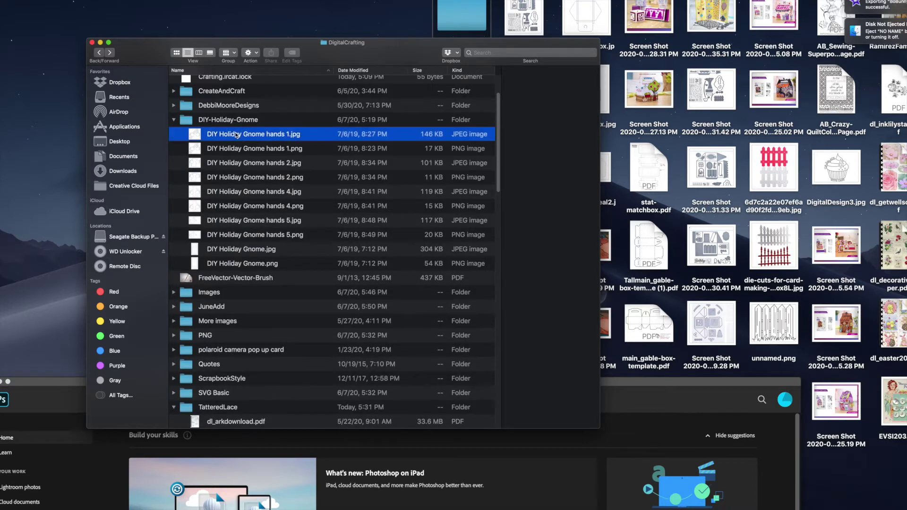
pyautogui.click(234, 176)
pyautogui.click(234, 202)
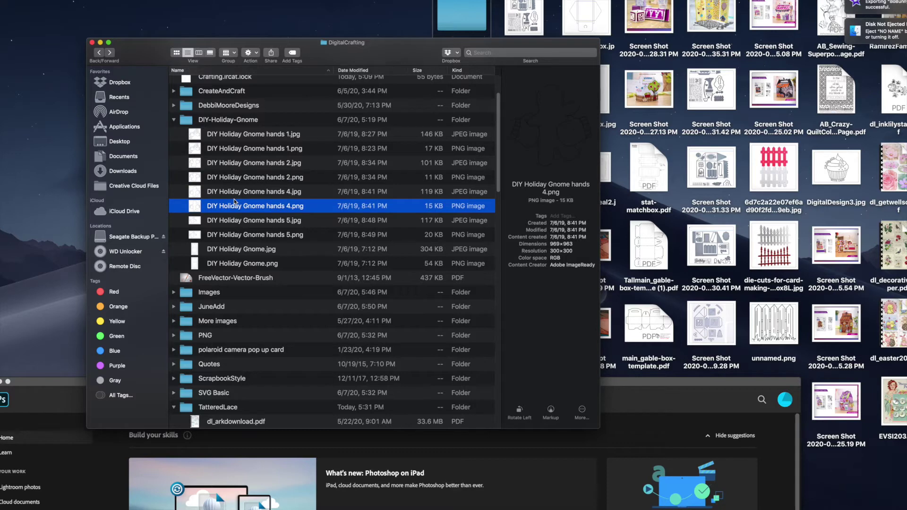
pyautogui.click(174, 120)
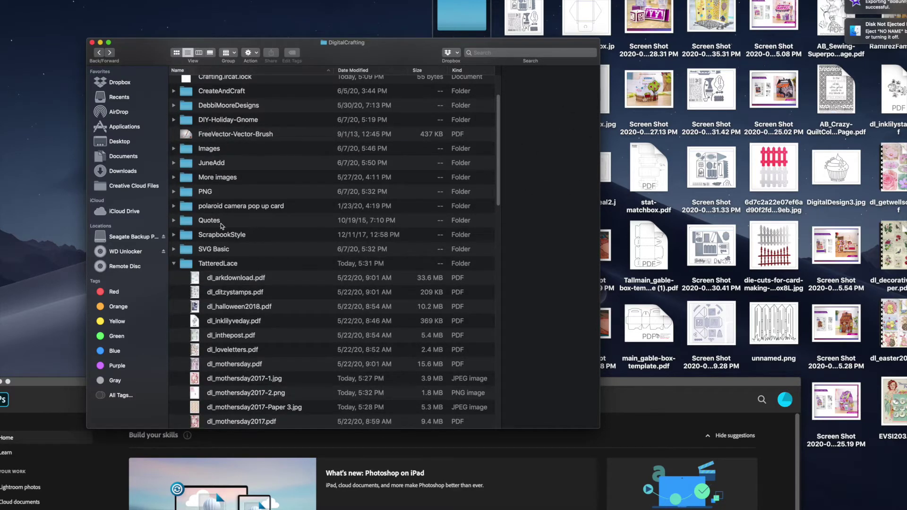
# Look through the files in the TatteredLace folder and select dl_mothersday2017-1.jpg for preview.
pyautogui.scroll(-15, 222, 321)
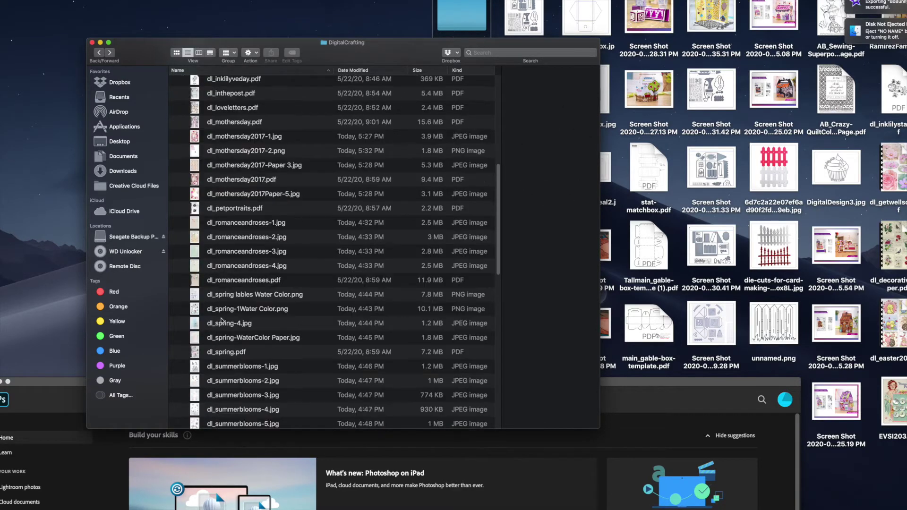
pyautogui.scroll(-10, 222, 321)
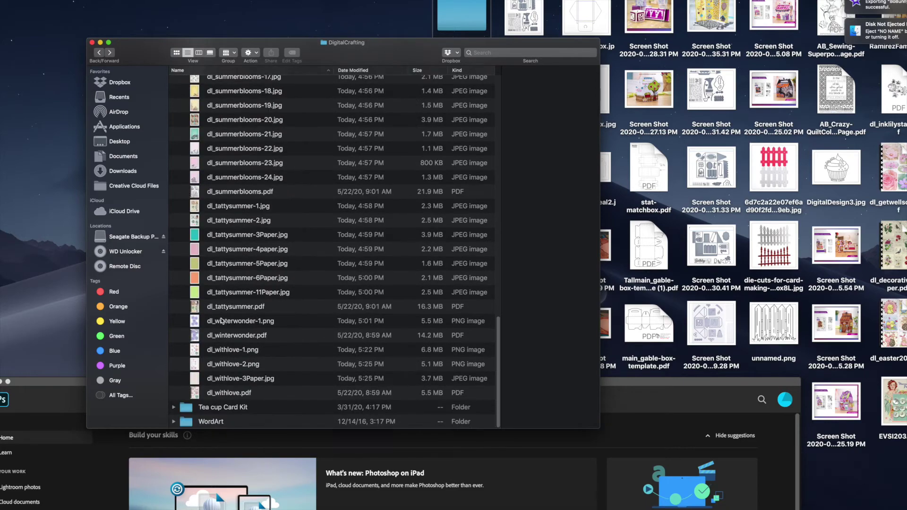
pyautogui.scroll(15, 221, 321)
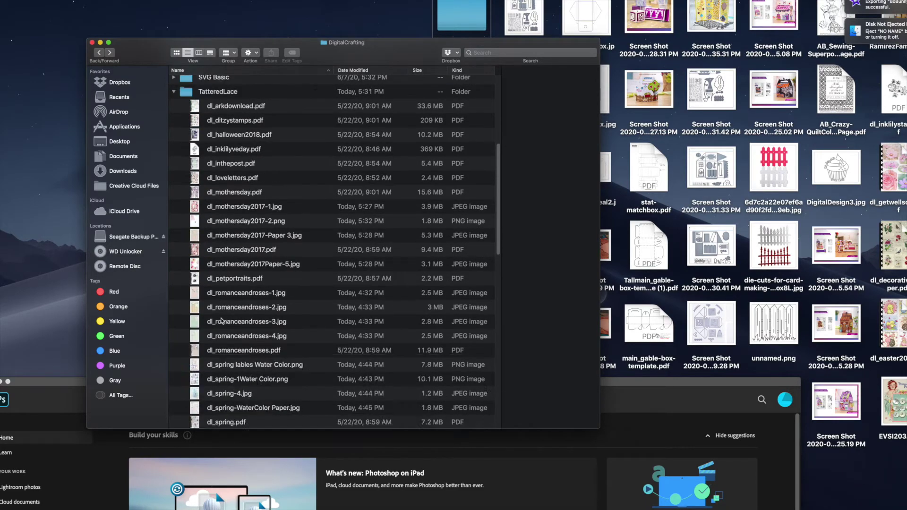
pyautogui.scroll(-3, 222, 321)
pyautogui.scroll(5, 222, 322)
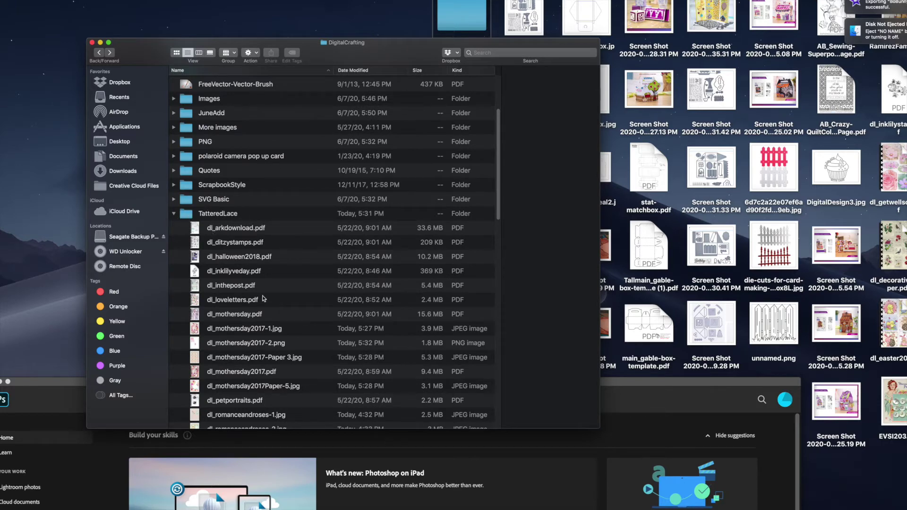
pyautogui.scroll(-1, 264, 297)
pyautogui.scroll(-2, 263, 297)
pyautogui.click(246, 286)
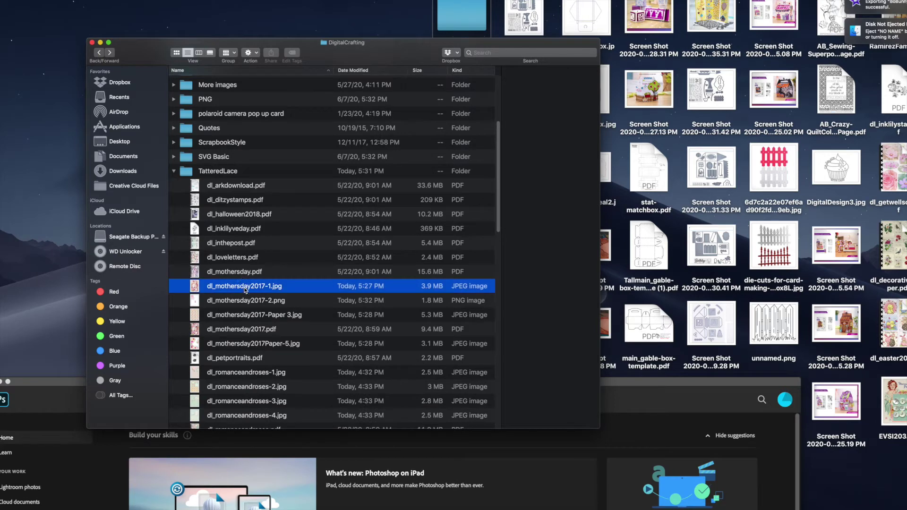
# Open dl_mothersday.pdf from the TatteredLace folder in Photoshop and look through its pages in the PDF import dialog.
pyautogui.click(237, 273)
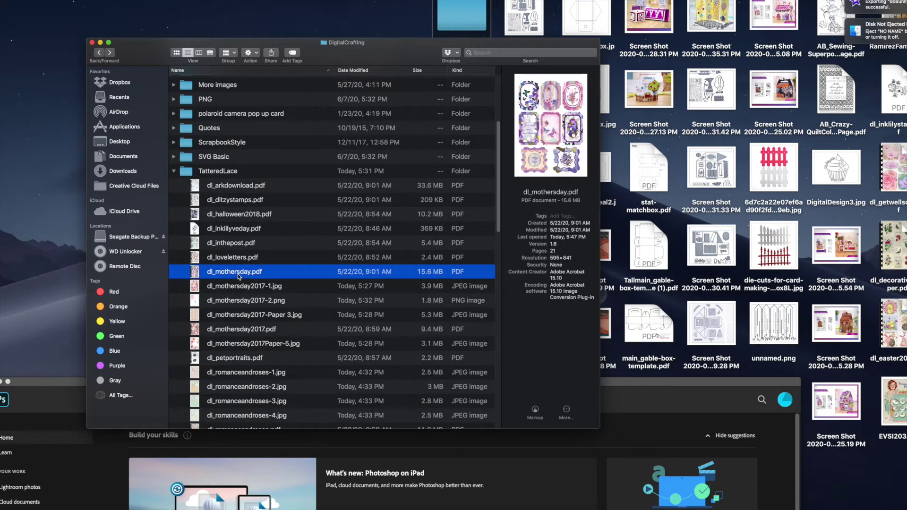
pyautogui.rightClick(238, 276)
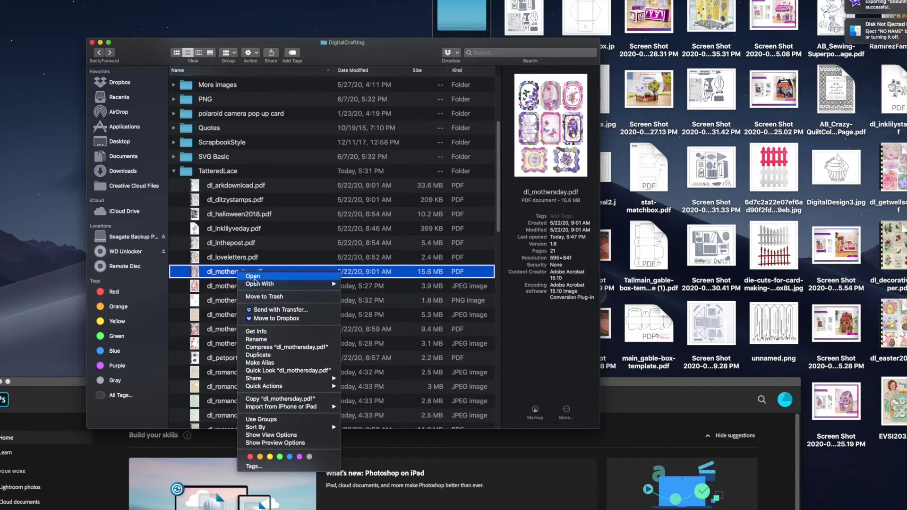
pyautogui.moveTo(264, 284)
pyautogui.click(380, 300)
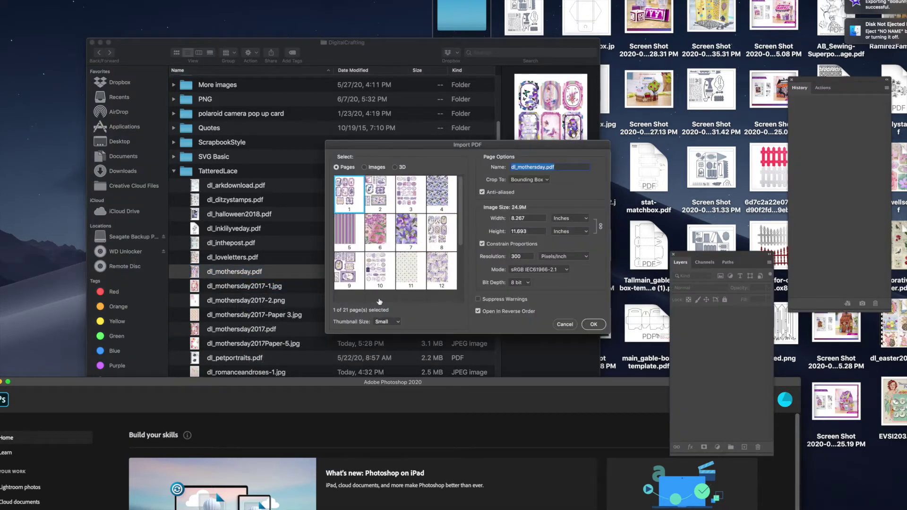
pyautogui.scroll(-4, 399, 247)
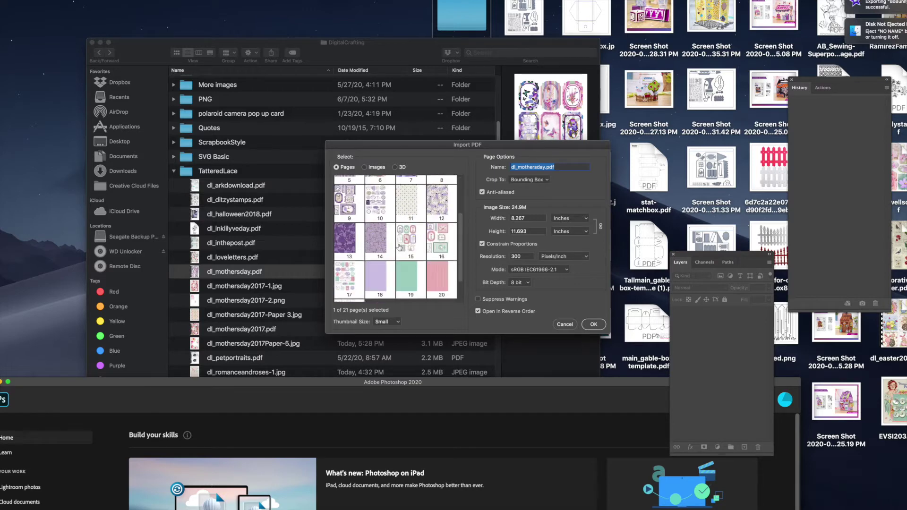
pyautogui.scroll(-1, 399, 247)
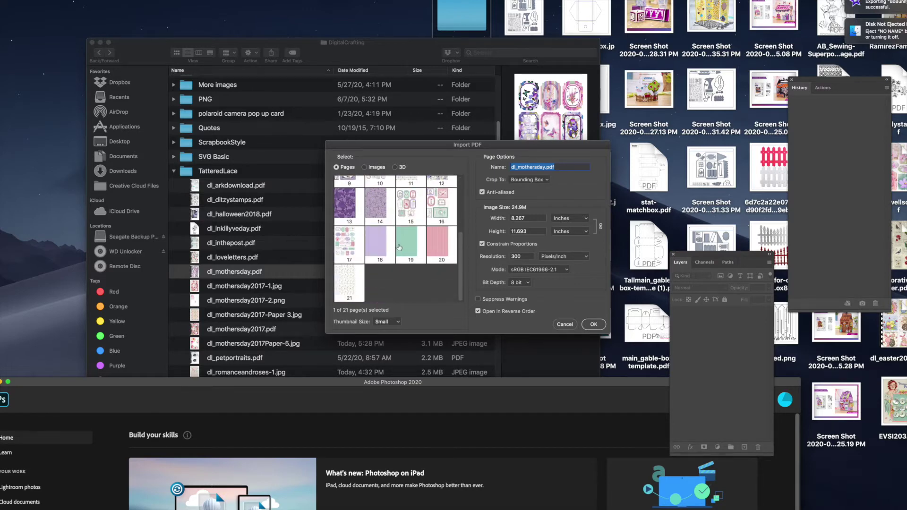
pyautogui.scroll(5, 399, 246)
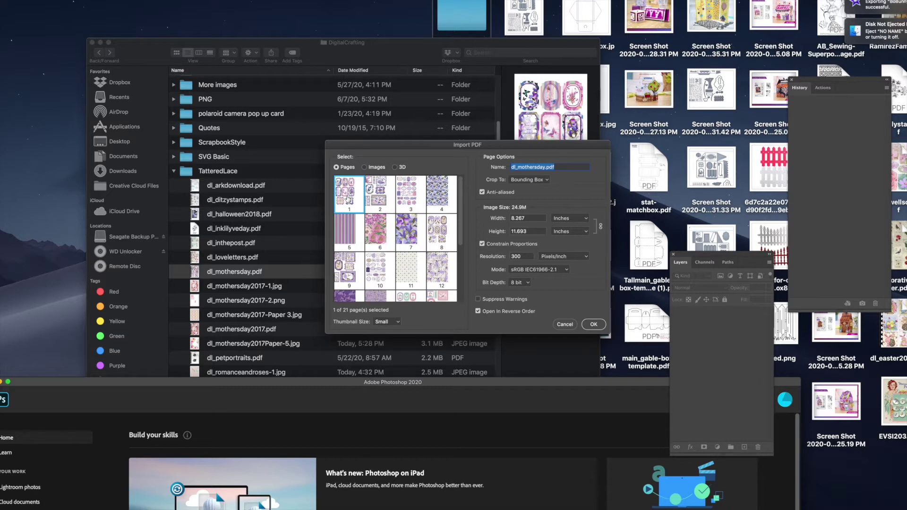
pyautogui.keyDown('shift'); pyautogui.click(380, 200); pyautogui.keyUp('shift')
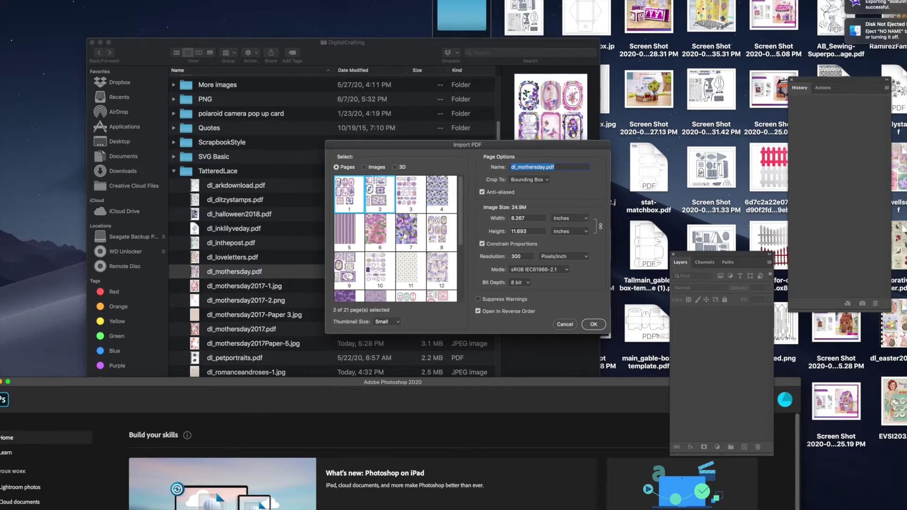
pyautogui.keyDown('super'); pyautogui.click(405, 236); pyautogui.keyUp('super')
pyautogui.keyDown('super'); pyautogui.click(381, 234); pyautogui.keyUp('super')
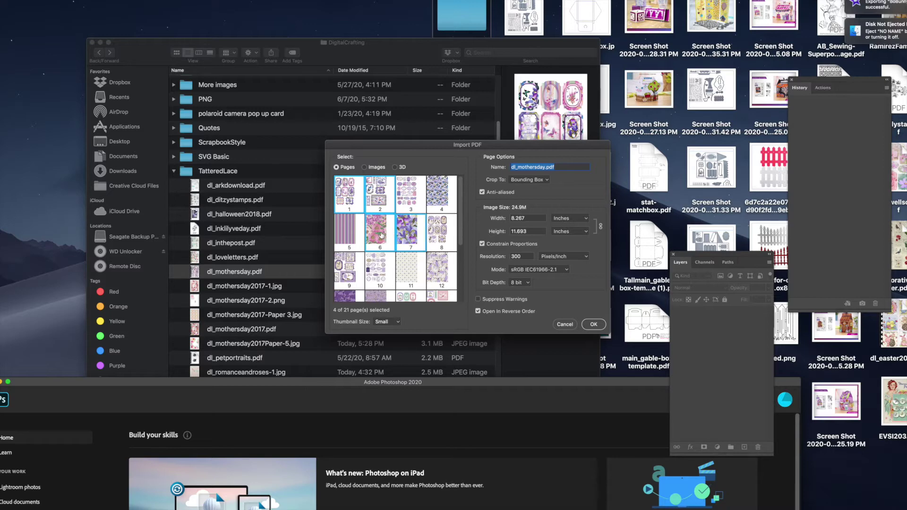
pyautogui.scroll(-3, 425, 283)
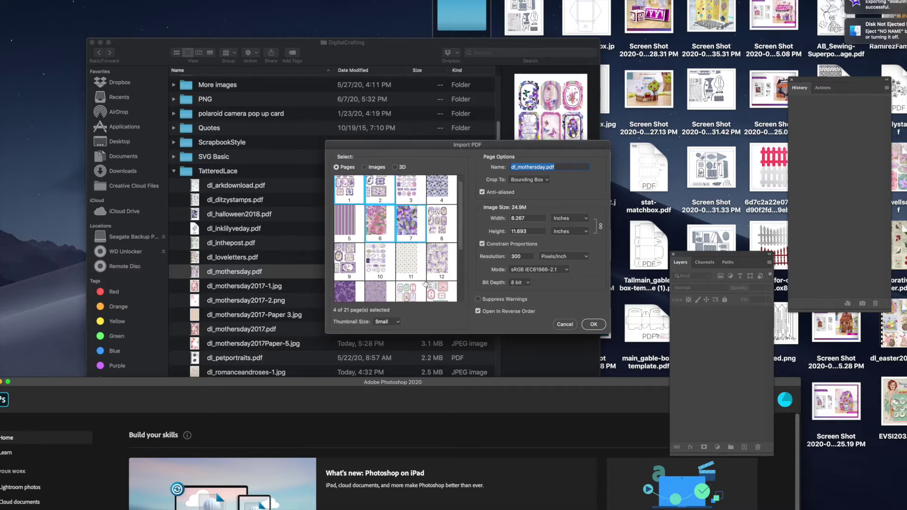
pyautogui.scroll(2, 425, 283)
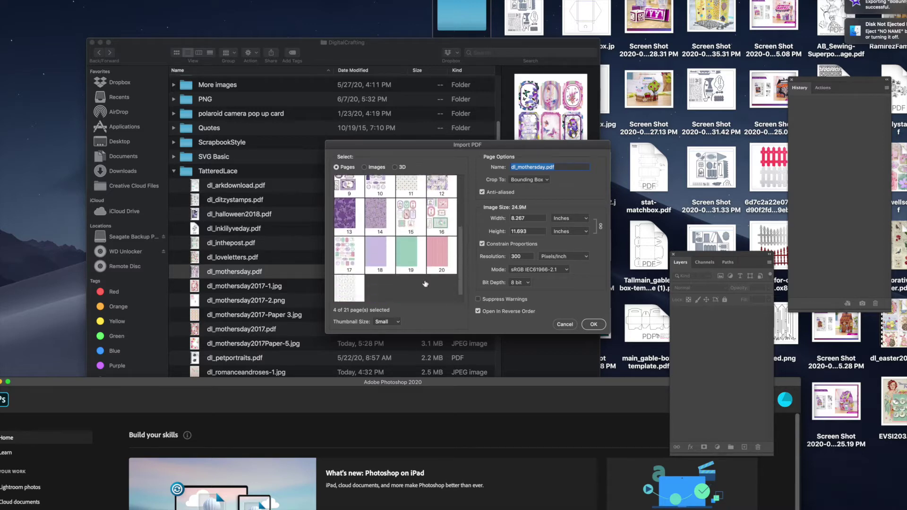
pyautogui.scroll(2, 425, 284)
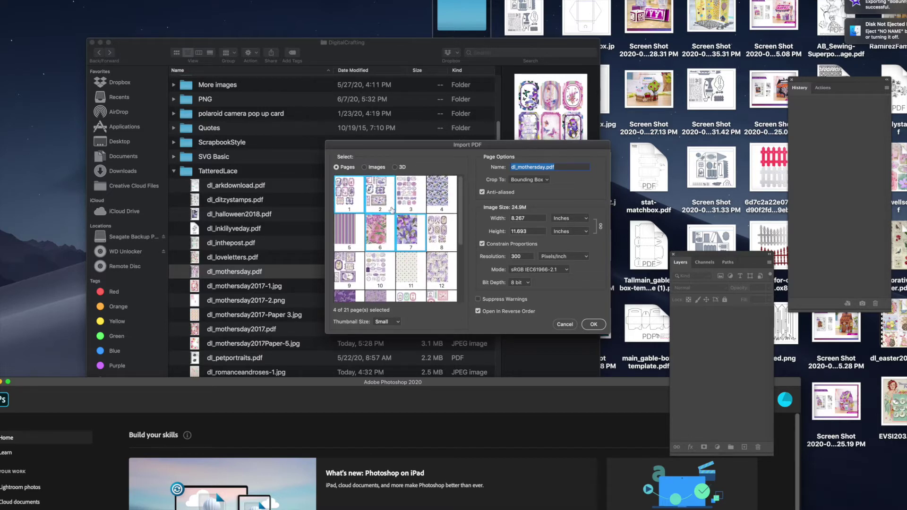
# Select only pages 1, 3, 6 and 7 of dl_mothersday.pdf for import.
pyautogui.click(412, 194)
pyautogui.keyDown('super'); pyautogui.click(347, 194); pyautogui.keyUp('super')
pyautogui.keyDown('super'); pyautogui.click(378, 228); pyautogui.keyUp('super')
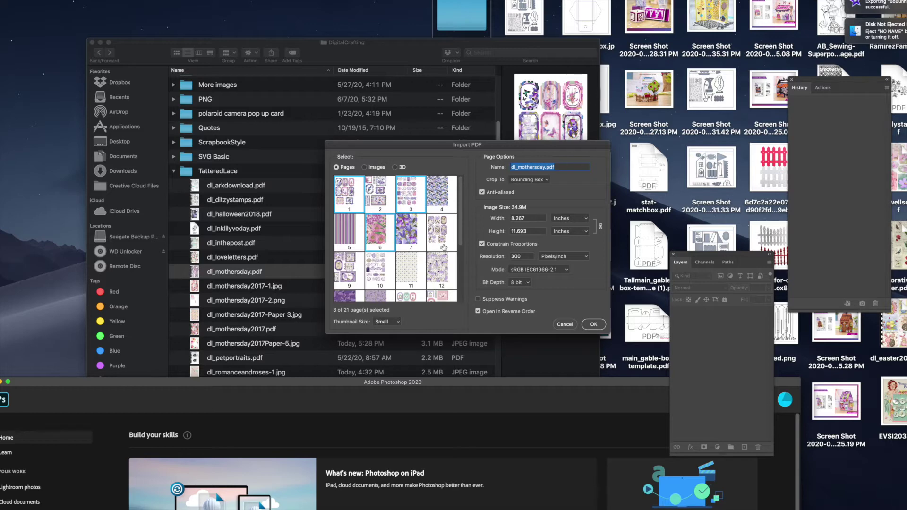
pyautogui.keyDown('super'); pyautogui.click(404, 231); pyautogui.keyUp('super')
# Add pages 14 and 15 to the page selection, import the pages, and move the Photoshop window up to show the whole document.
pyautogui.scroll(-2, 404, 231)
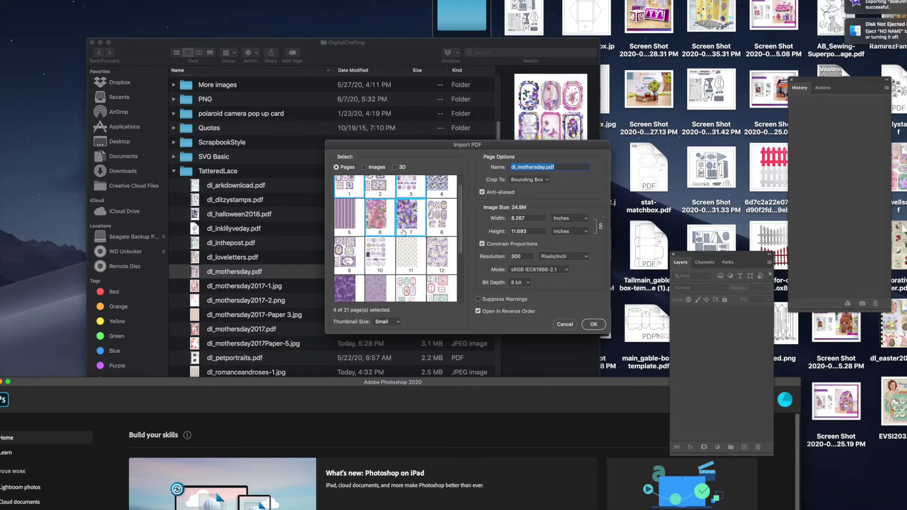
pyautogui.scroll(-1, 403, 232)
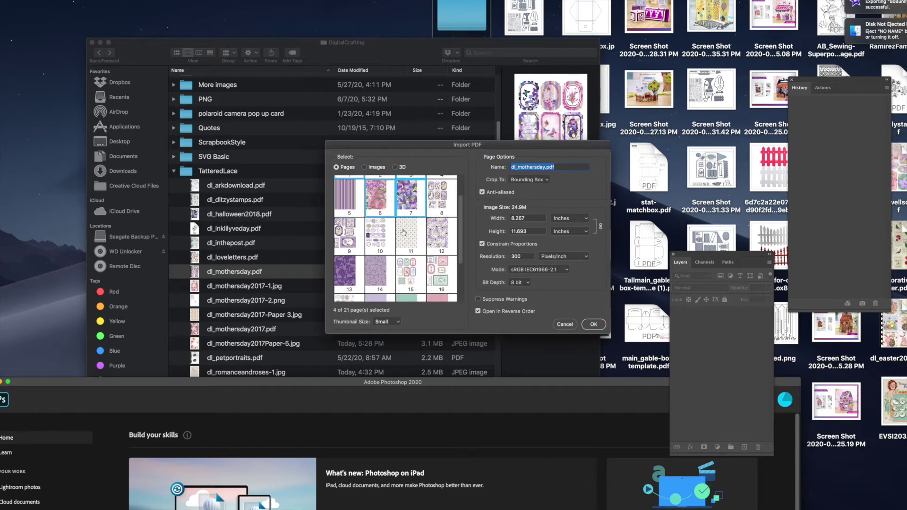
pyautogui.keyDown('super'); pyautogui.click(416, 277); pyautogui.keyUp('super')
pyautogui.scroll(-1, 417, 278)
pyautogui.scroll(-2, 416, 278)
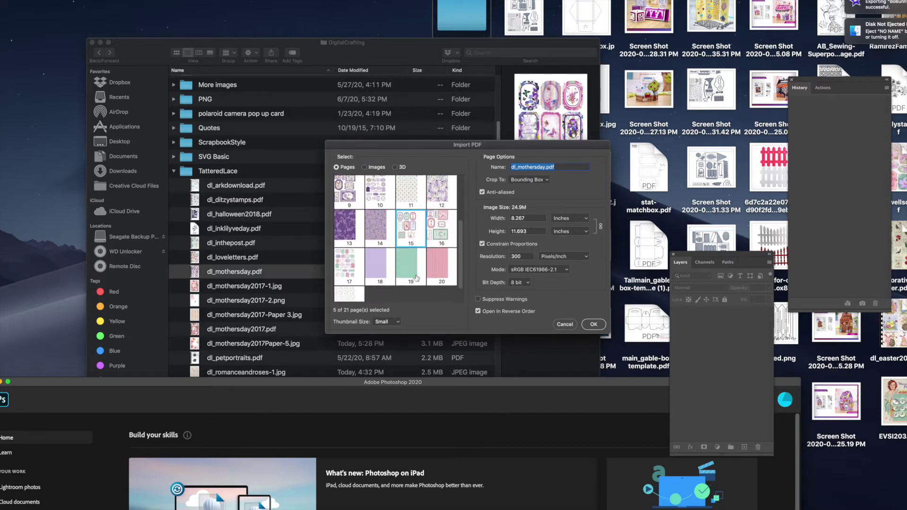
pyautogui.scroll(1, 416, 277)
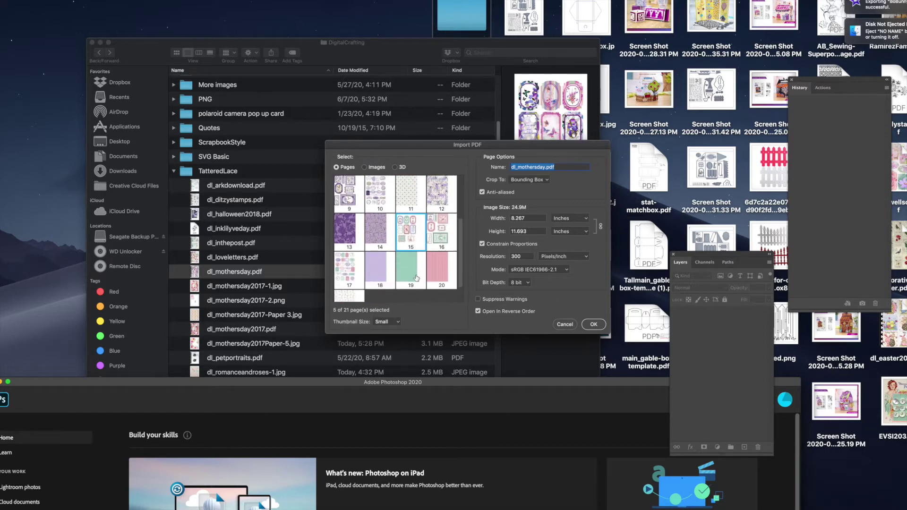
pyautogui.scroll(1, 416, 278)
pyautogui.keyDown('super'); pyautogui.click(377, 259); pyautogui.keyUp('super')
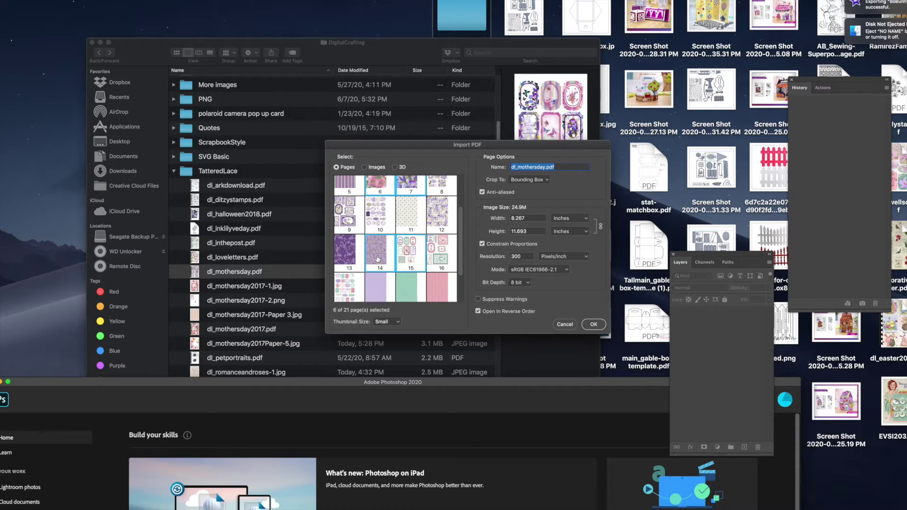
pyautogui.click(592, 324)
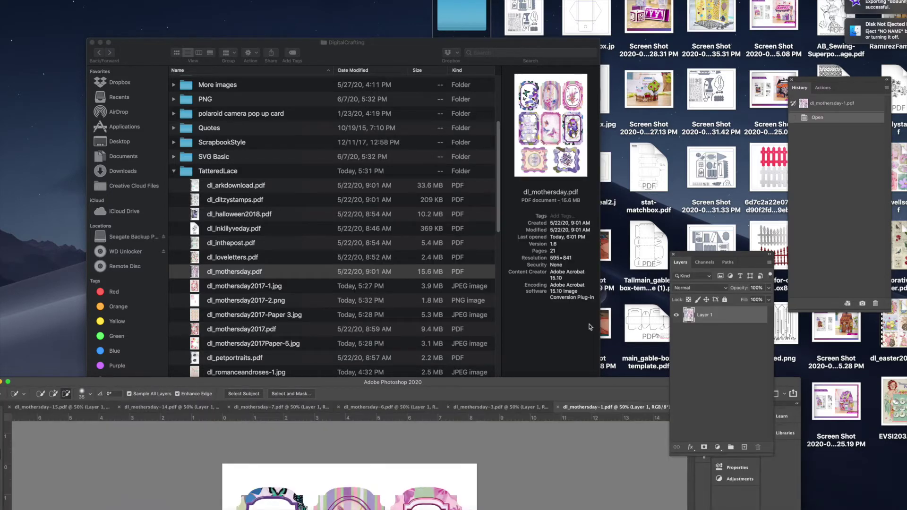
pyautogui.moveTo(459, 382); pyautogui.dragTo(499, 7)
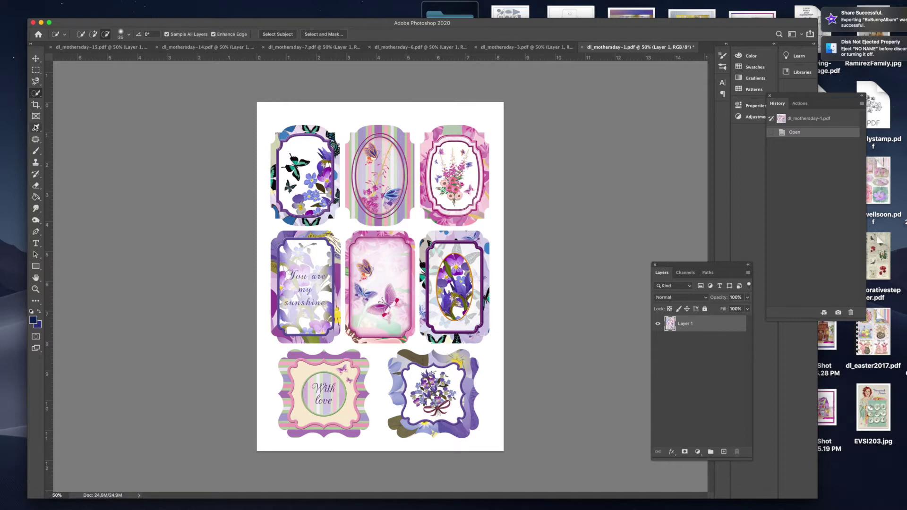
# Select the green butterfly tag in the first row of dl_mothersday-1.pdf with the Object Selection tool.
pyautogui.click(35, 82)
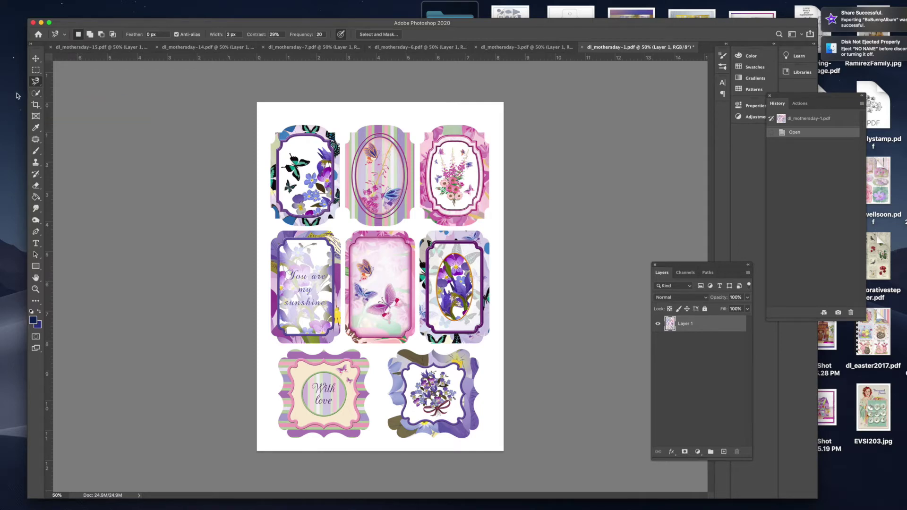
pyautogui.rightClick(33, 83)
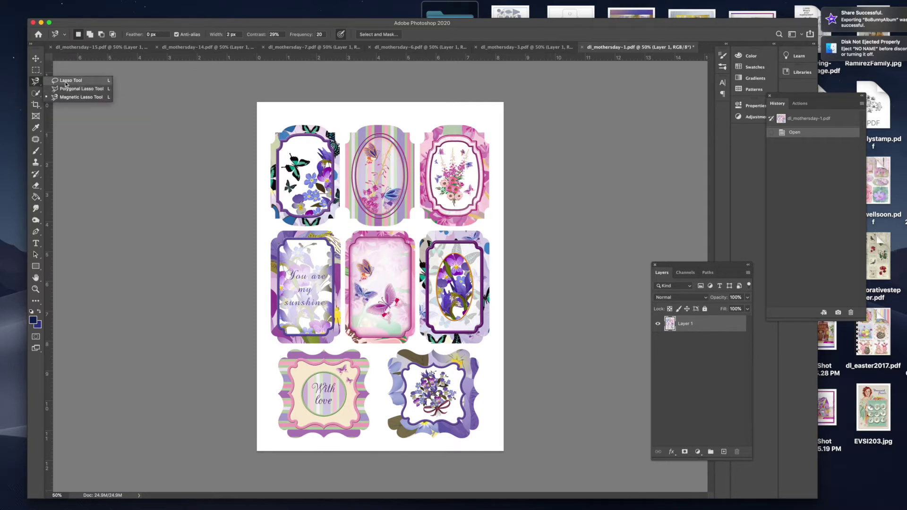
pyautogui.click(36, 94)
pyautogui.rightClick(36, 95)
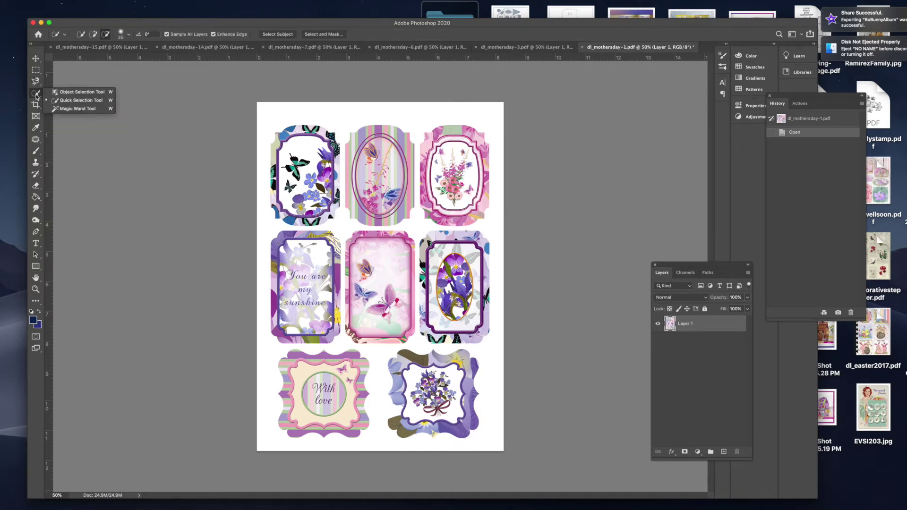
pyautogui.click(63, 92)
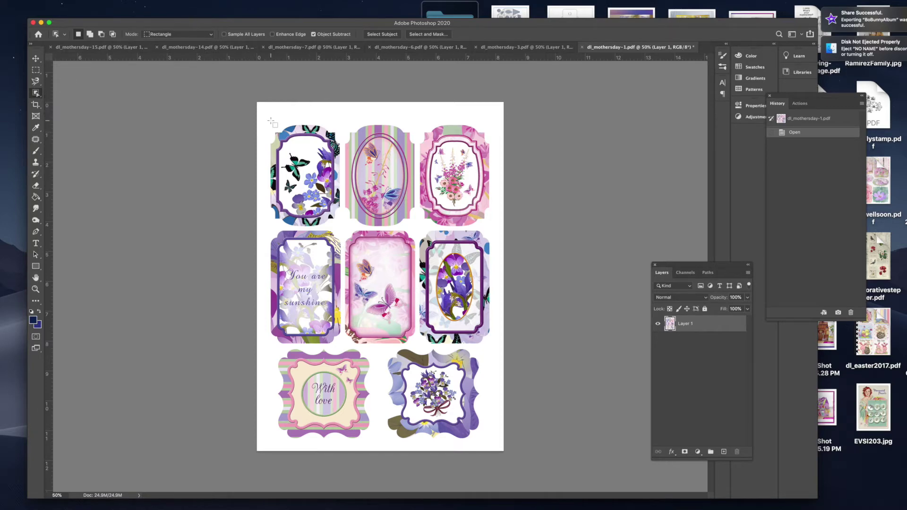
pyautogui.moveTo(267, 121); pyautogui.dragTo(343, 229)
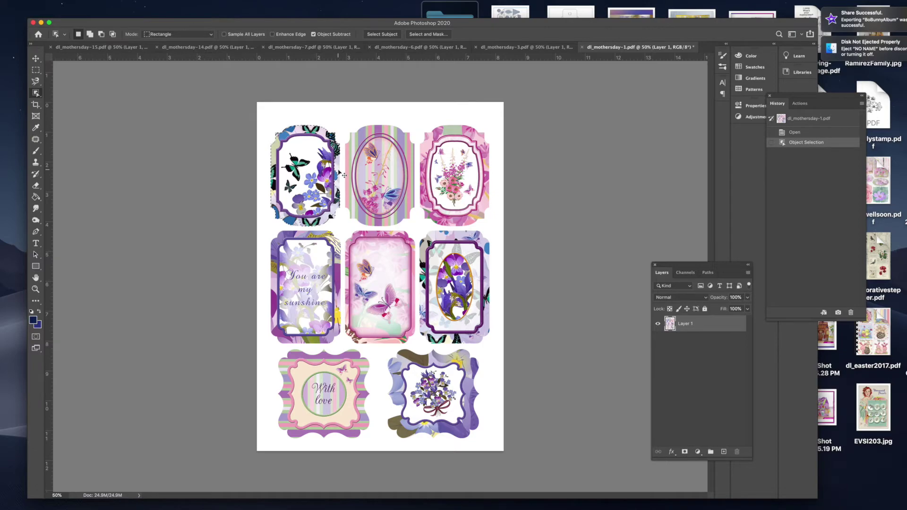
# Set the Quick Selection tool to add with a brush size of 10 and add to the butterfly tag's upper-left corner selection.
pyautogui.press('super+equal')
pyautogui.press('super+equal')
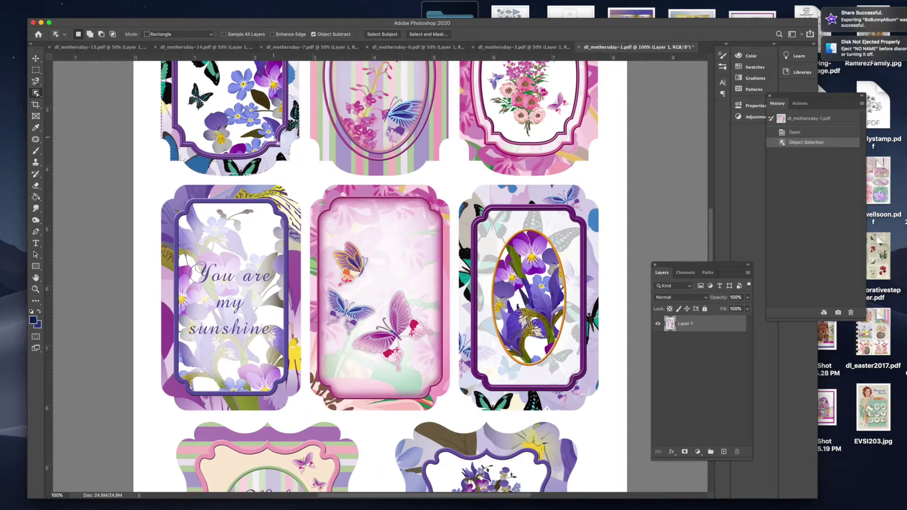
pyautogui.scroll(5, 339, 171)
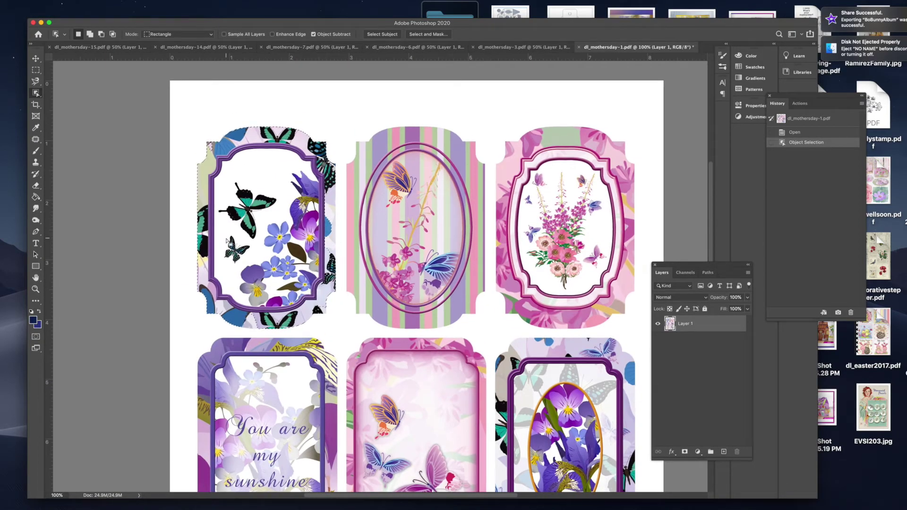
pyautogui.click(90, 35)
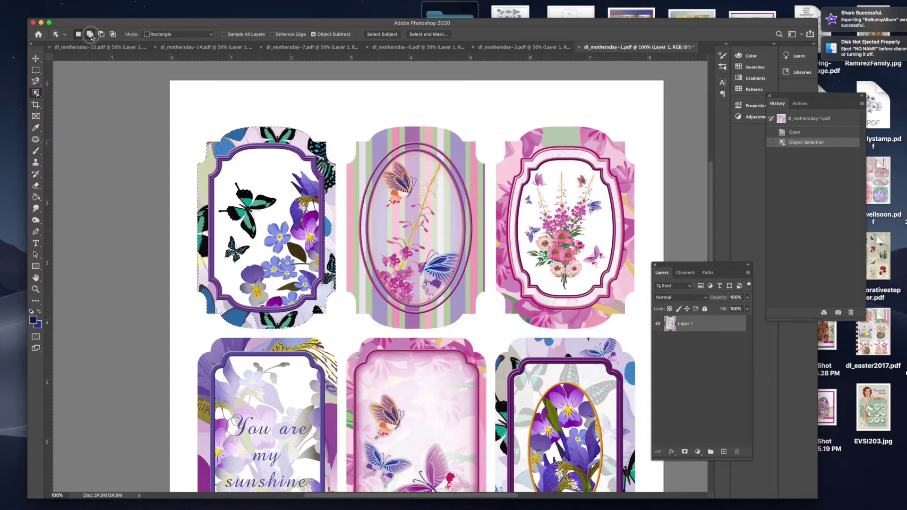
pyautogui.click(36, 93)
pyautogui.click(78, 100)
pyautogui.click(95, 34)
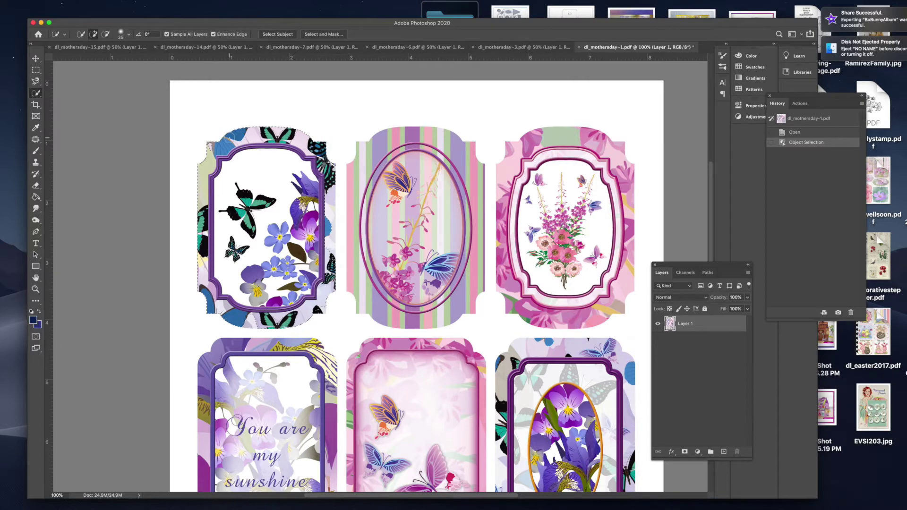
pyautogui.press('[')
pyautogui.press('[')
pyautogui.press('[')
pyautogui.click(210, 151)
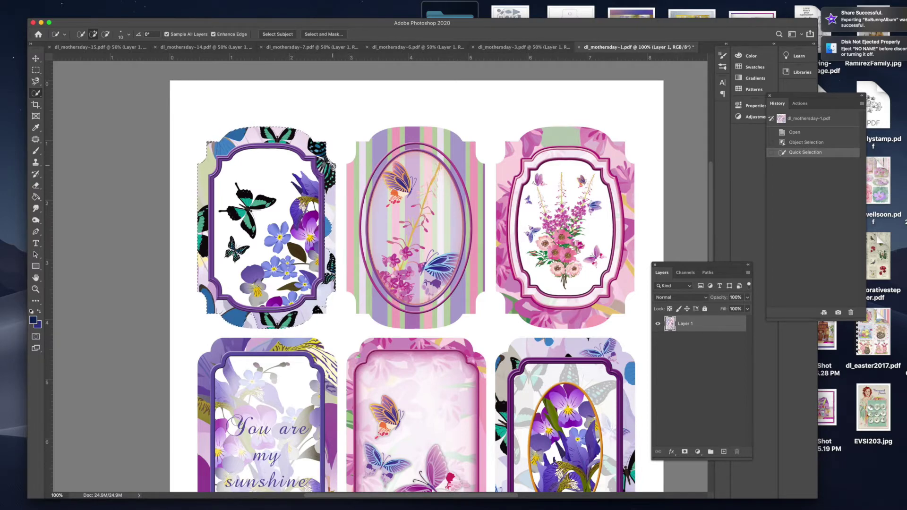
# Add the butterfly tag's missed right and lower edge areas to the selection and subtract the spill into the neighbouring white gap.
pyautogui.moveTo(333, 173); pyautogui.dragTo(331, 183)
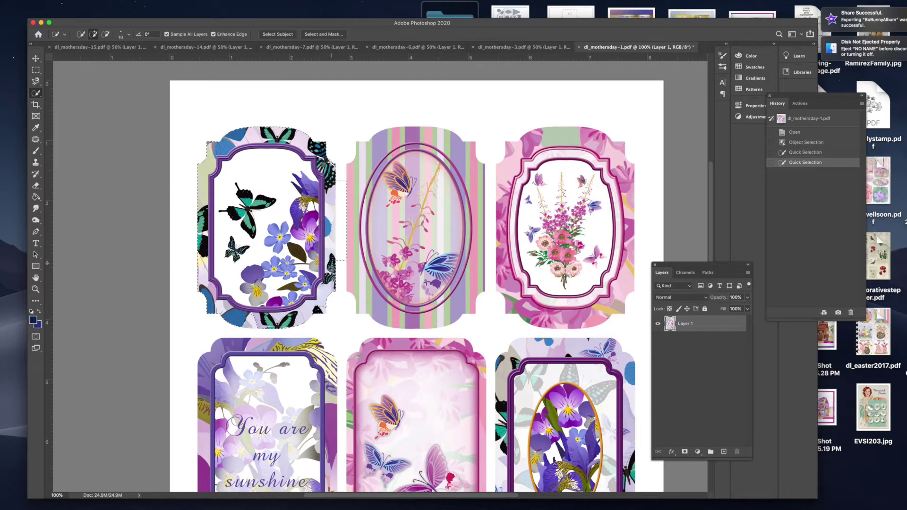
pyautogui.click(332, 272)
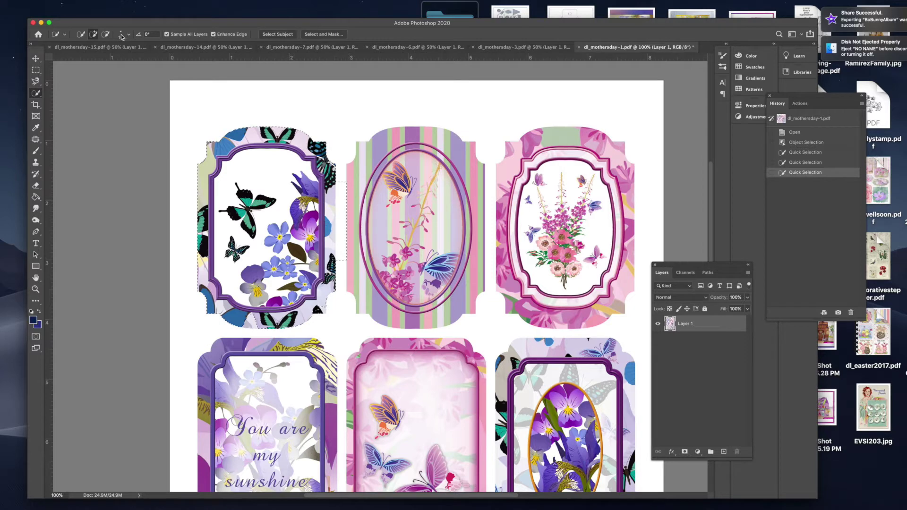
pyautogui.press('alt')
pyautogui.click(341, 275)
pyautogui.click(94, 34)
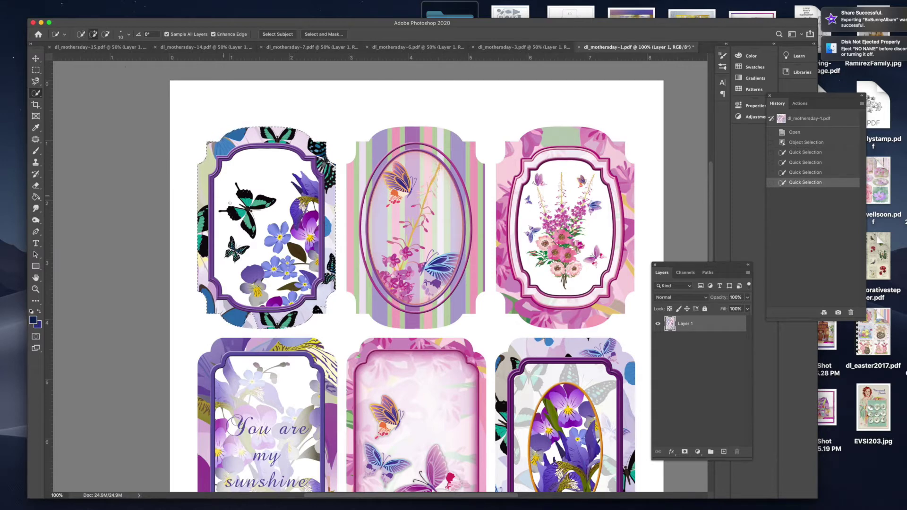
pyautogui.click(320, 310)
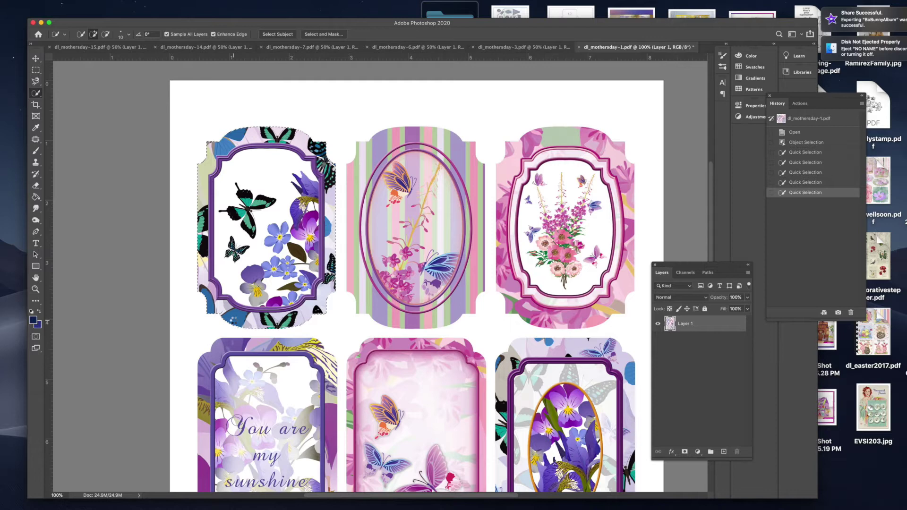
pyautogui.click(233, 320)
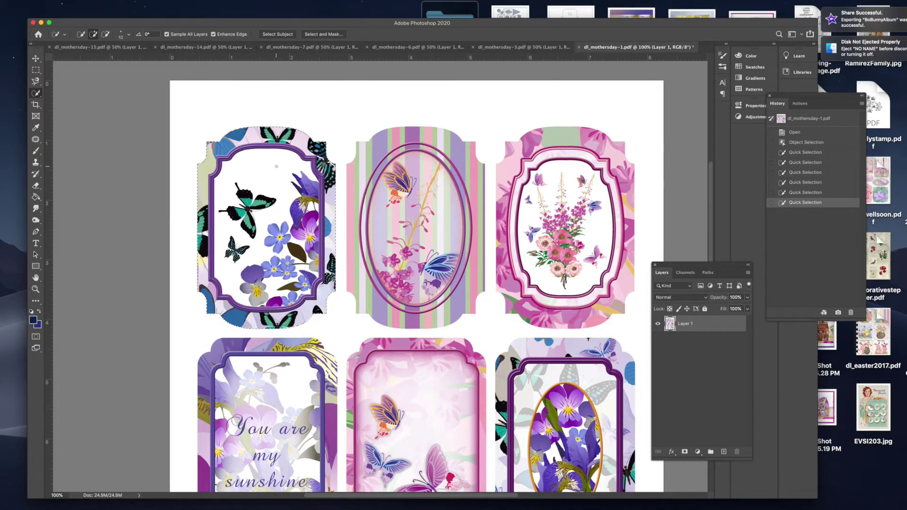
# Copy the selected butterfly tag to a new layer via copy, checking the cutout with Layer 1 hidden, and make Layer 1 active again.
pyautogui.click(71, 1)
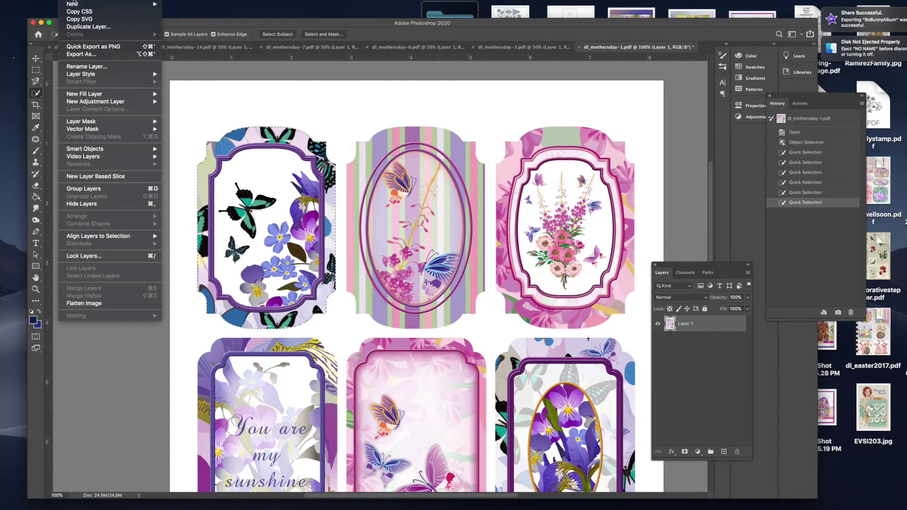
pyautogui.moveTo(74, 4)
pyautogui.click(195, 80)
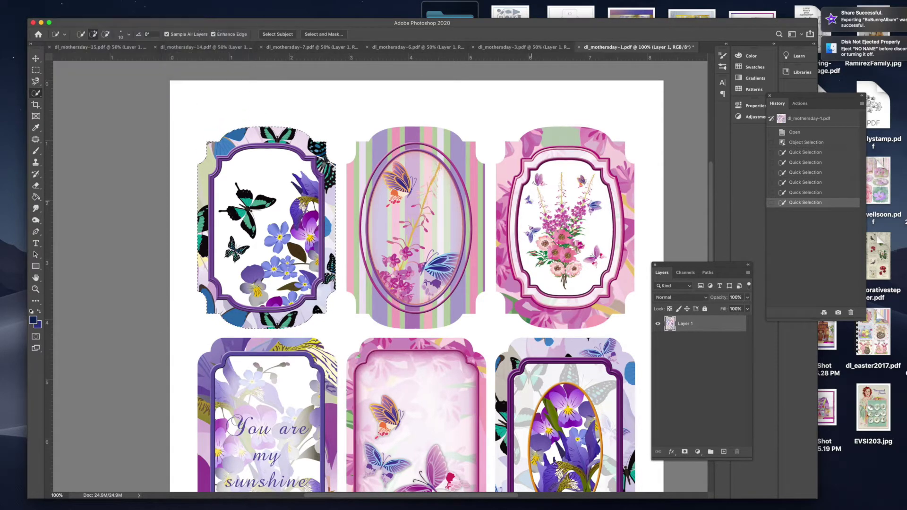
pyautogui.click(658, 341)
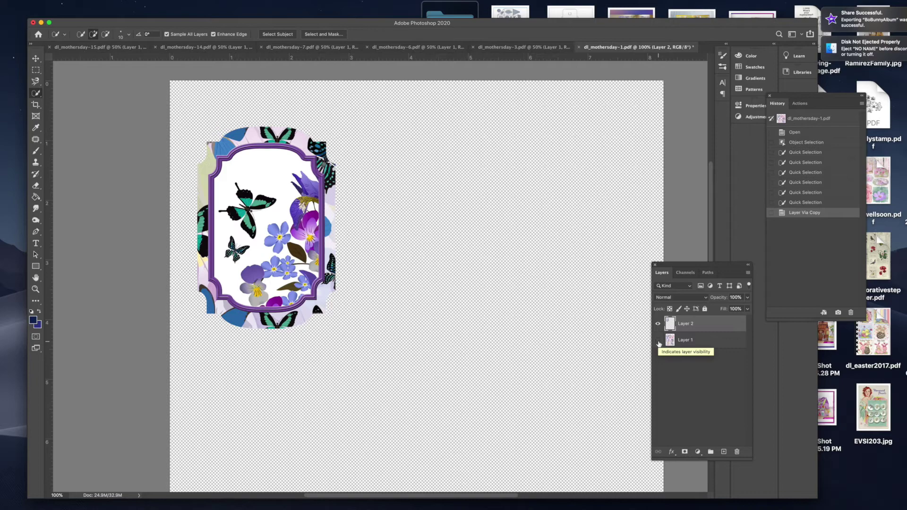
pyautogui.click(658, 341)
pyautogui.click(658, 341)
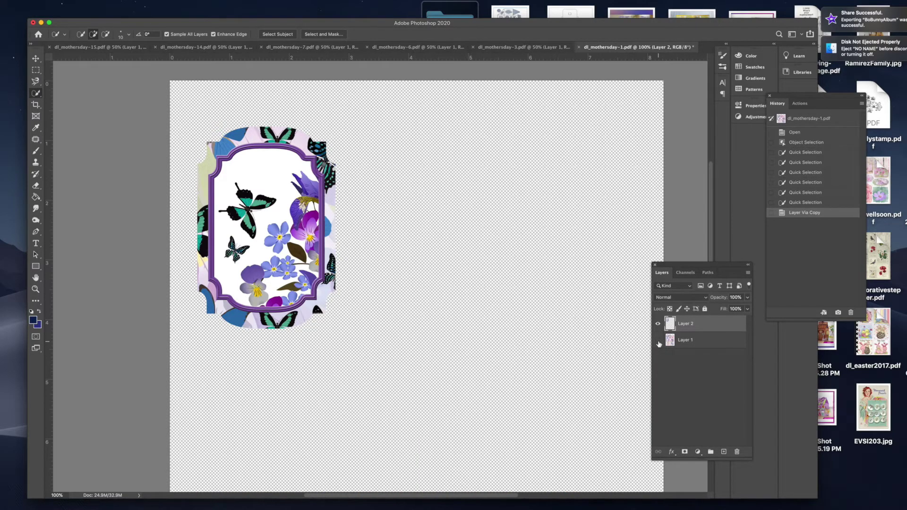
pyautogui.click(658, 341)
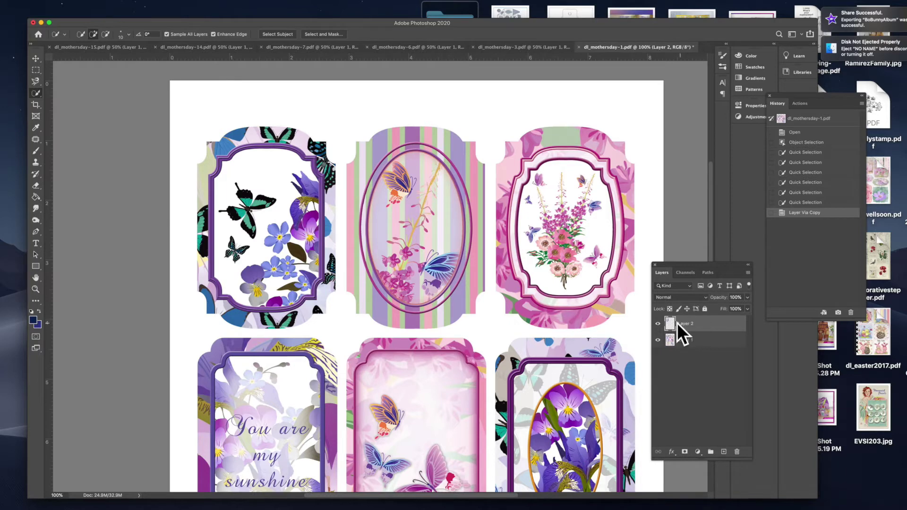
pyautogui.click(697, 340)
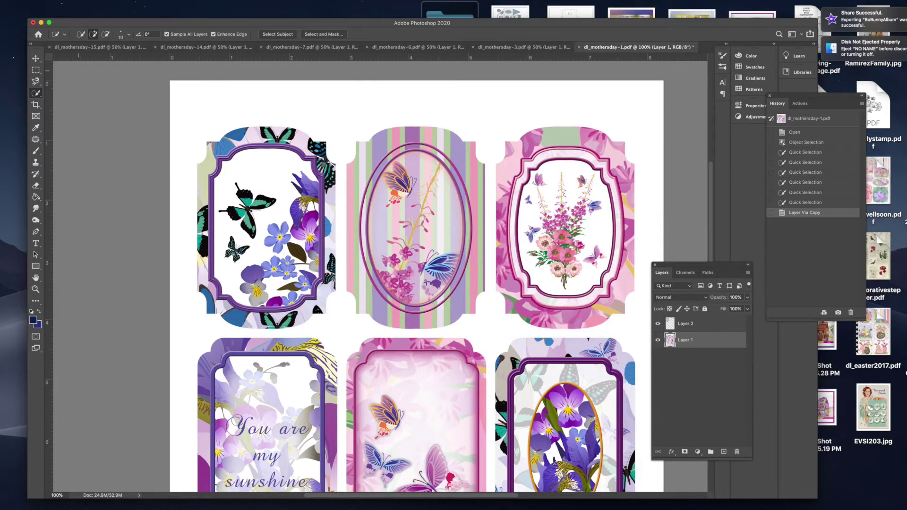
# Try to select the striped oval tag in the middle of the first row with the Object Selection tool.
pyautogui.click(80, 34)
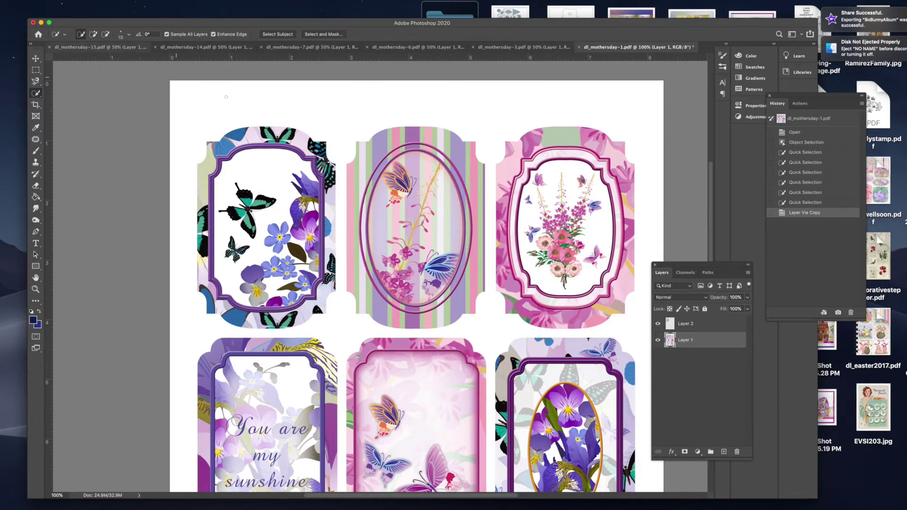
pyautogui.rightClick(37, 93)
pyautogui.click(72, 93)
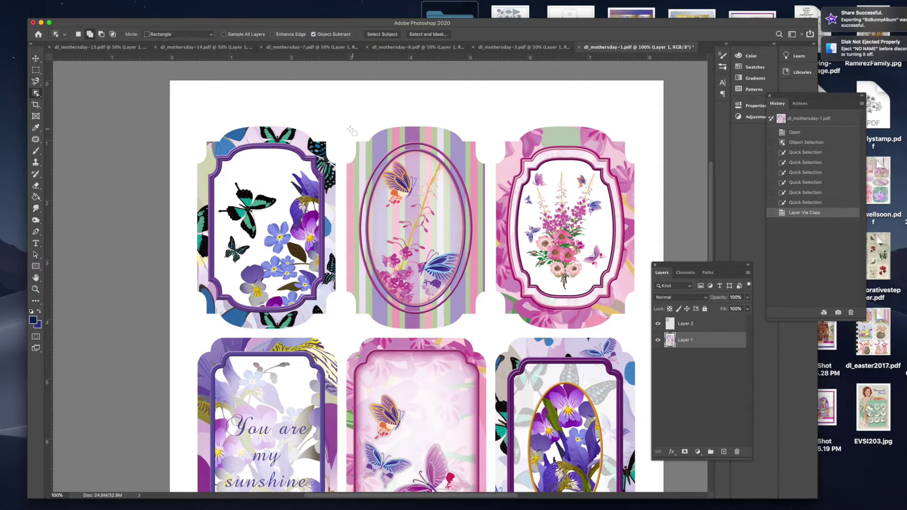
pyautogui.moveTo(339, 124); pyautogui.dragTo(493, 333)
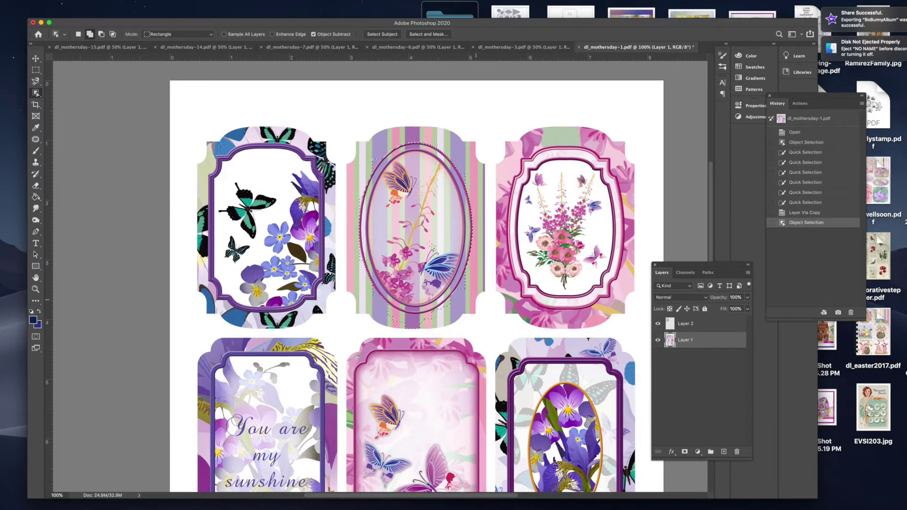
# Compare the history states before and after the striped tag's Object Selection and return to the Layer Via Copy state.
pyautogui.click(801, 213)
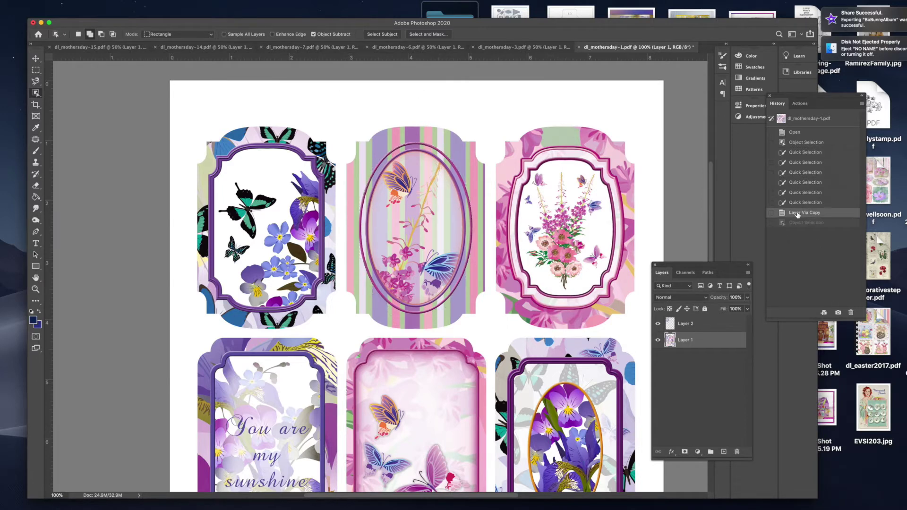
pyautogui.click(797, 223)
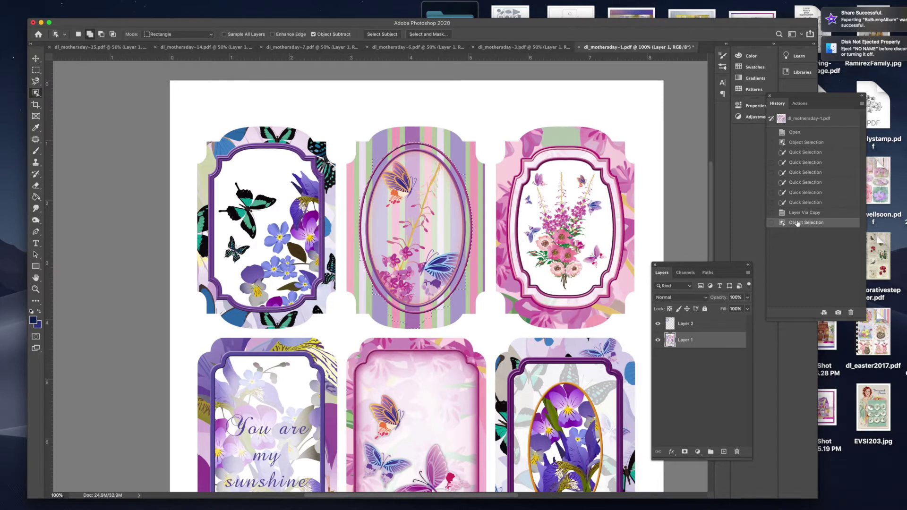
pyautogui.click(803, 213)
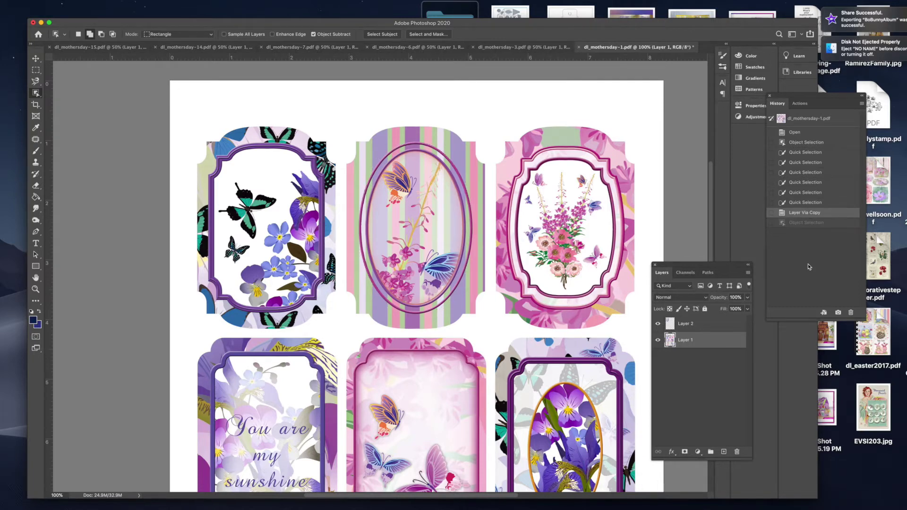
pyautogui.click(803, 223)
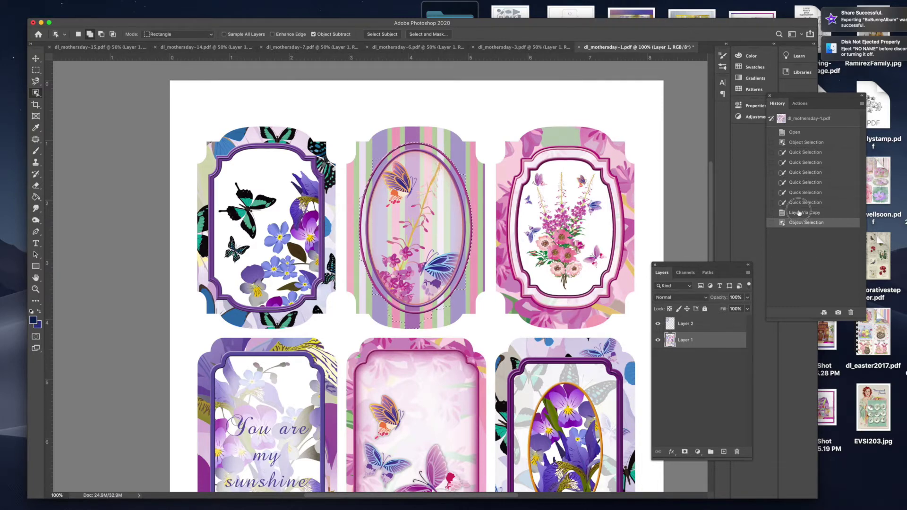
pyautogui.click(799, 213)
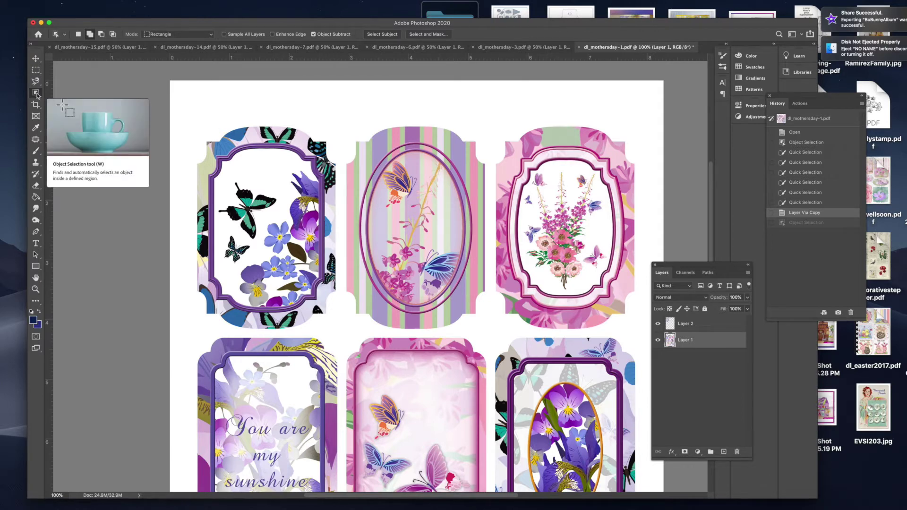
# Select the striped oval tag and the pink floral tag in the first row with an enlarged Quick Selection brush.
pyautogui.click(37, 95)
pyautogui.click(67, 101)
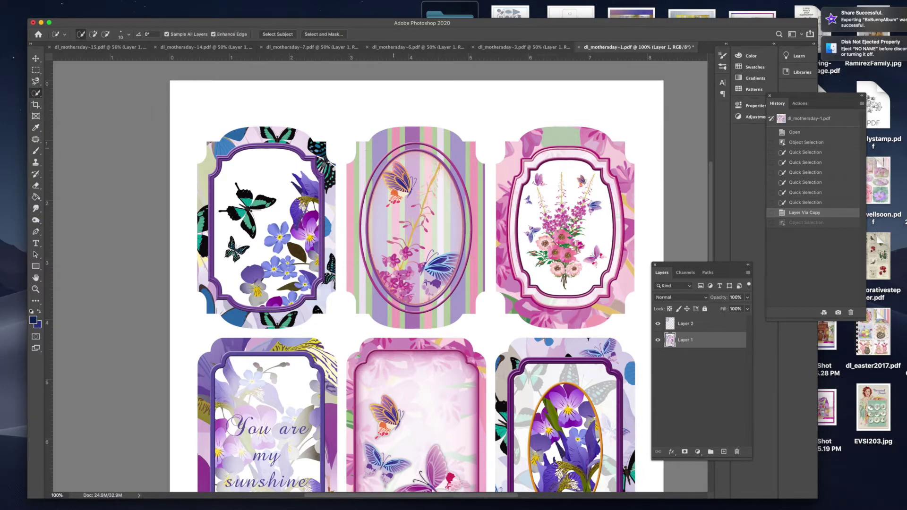
pyautogui.press(']')
pyautogui.press(']')
pyautogui.press(']')
pyautogui.moveTo(446, 144)
pyautogui.mouseDown()
pyautogui.moveTo(360, 148)
pyautogui.moveTo(358, 175)
pyautogui.moveTo(352, 170)
pyautogui.moveTo(374, 297)
pyautogui.moveTo(440, 313)
pyautogui.moveTo(467, 300)
pyautogui.moveTo(474, 174)
pyautogui.moveTo(431, 153)
pyautogui.moveTo(380, 194)
pyautogui.moveTo(372, 216)
pyautogui.moveTo(418, 262)
pyautogui.mouseUp()
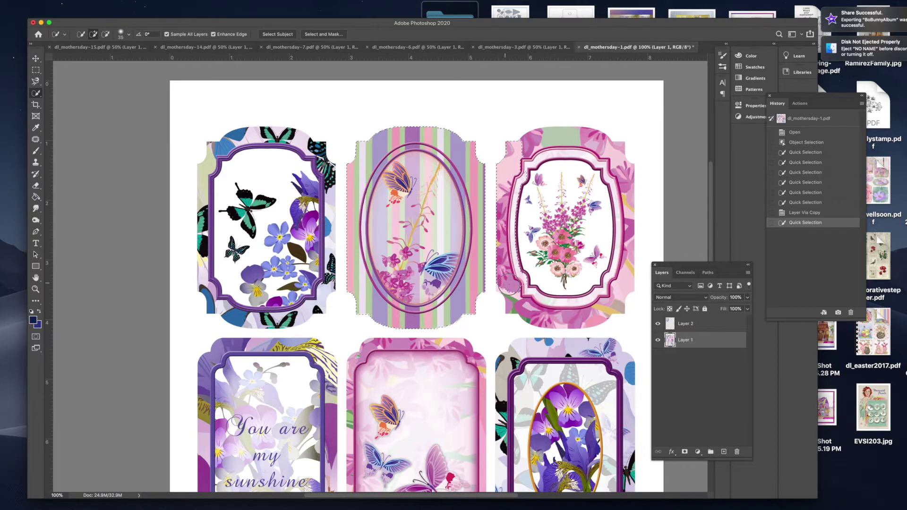
pyautogui.moveTo(528, 306)
pyautogui.mouseDown()
pyautogui.moveTo(585, 317)
pyautogui.moveTo(615, 298)
pyautogui.moveTo(624, 248)
pyautogui.moveTo(614, 149)
pyautogui.moveTo(578, 138)
pyautogui.moveTo(554, 205)
pyautogui.moveTo(552, 266)
pyautogui.mouseUp()
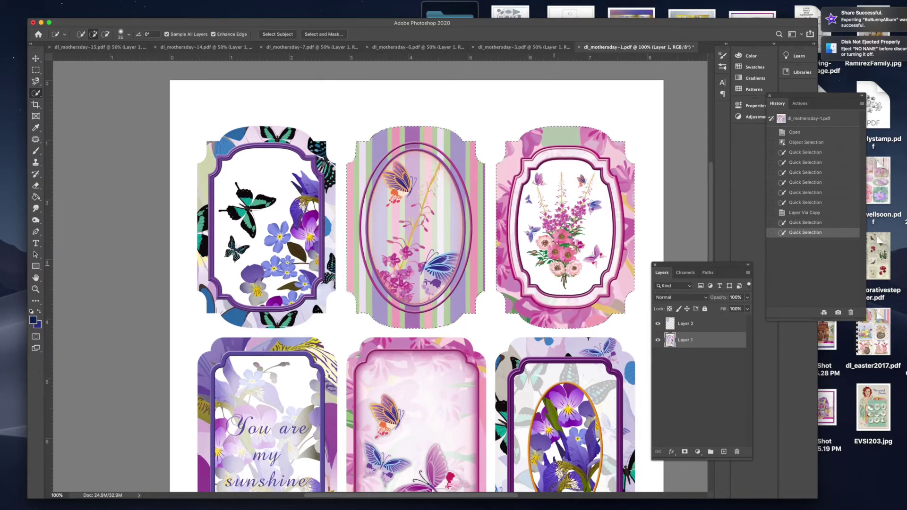
# Copy the selected striped oval and pink floral tags together to one new layer via copy.
pyautogui.scroll(-3, 553, 266)
pyautogui.scroll(-3, 554, 266)
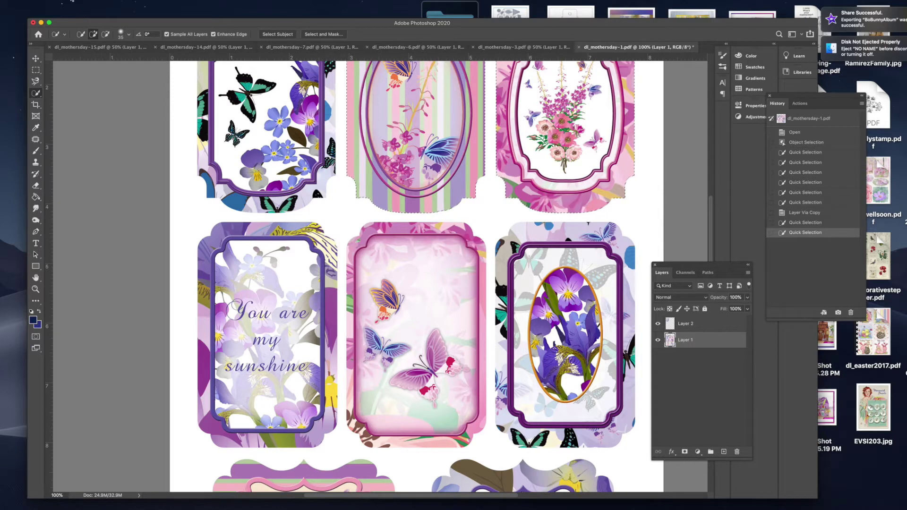
pyautogui.click(73, 2)
pyautogui.moveTo(72, 5)
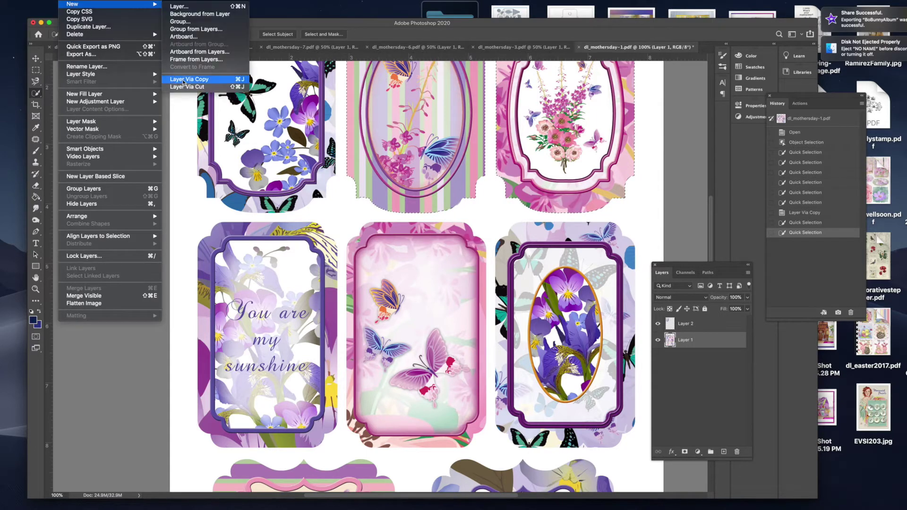
pyautogui.click(183, 81)
# Hide Layer 1 and toggle the visibility of Layer 2 and Layer 3 to check which tags each layer holds.
pyautogui.click(658, 356)
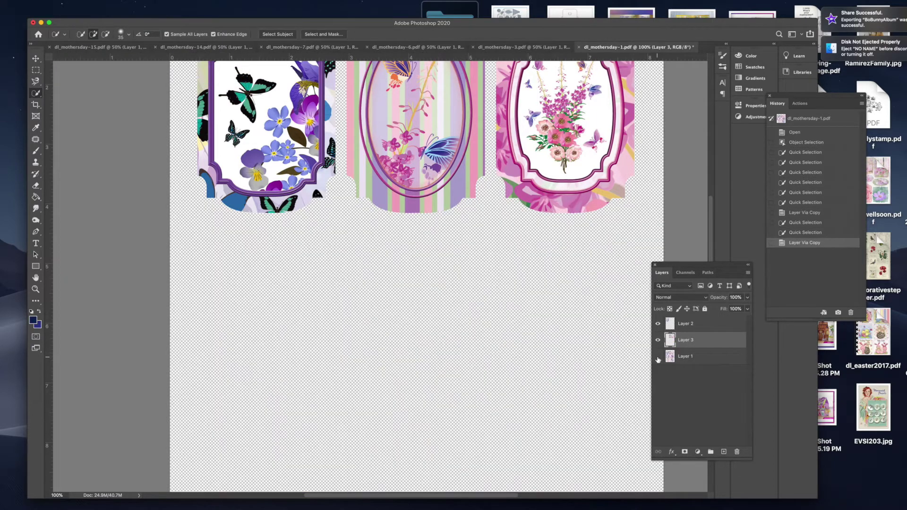
pyautogui.click(658, 324)
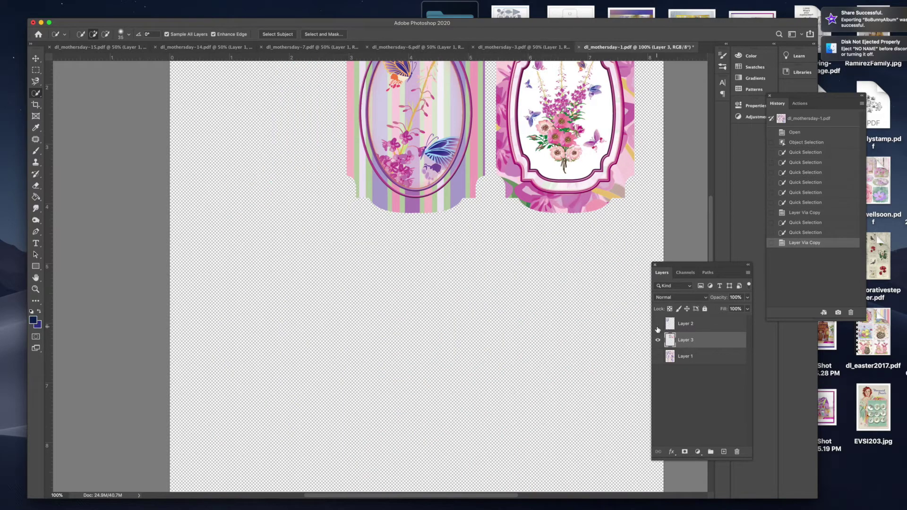
pyautogui.click(657, 324)
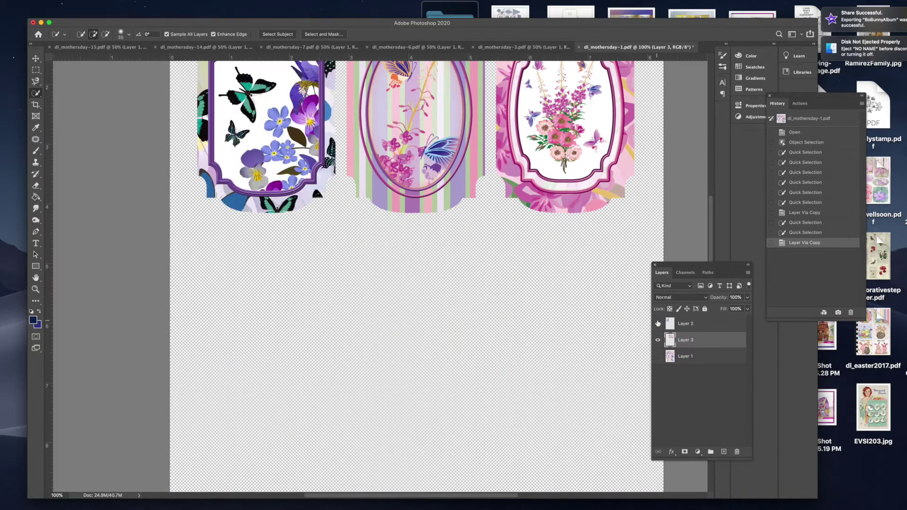
pyautogui.click(657, 340)
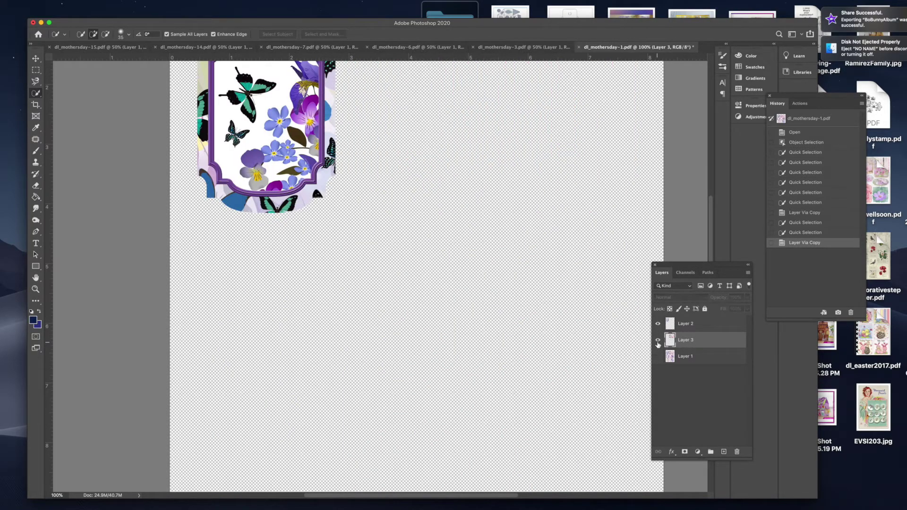
pyautogui.click(657, 340)
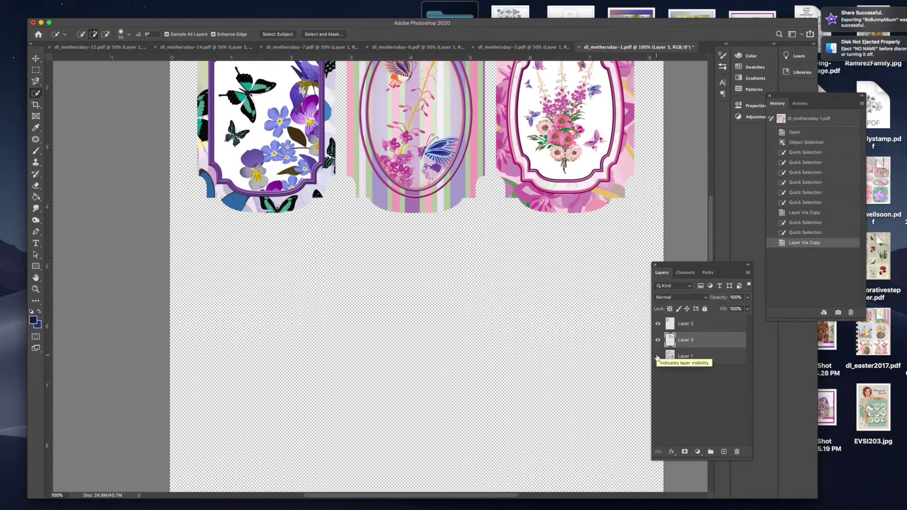
# Show Layer 1 again, make it active, and quick-select the pink butterfly tag in the middle of the second row.
pyautogui.click(658, 356)
pyautogui.click(690, 358)
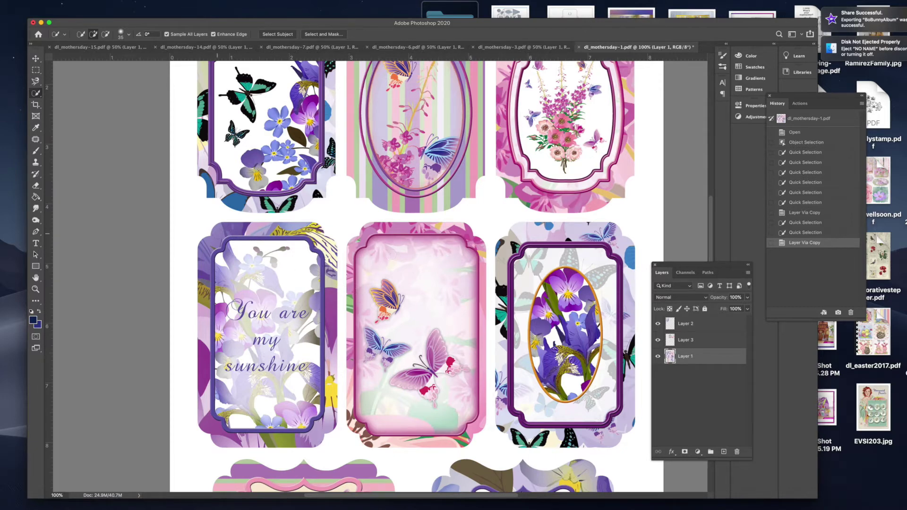
pyautogui.moveTo(368, 234)
pyautogui.mouseDown()
pyautogui.moveTo(352, 248)
pyautogui.moveTo(346, 322)
pyautogui.moveTo(364, 425)
pyautogui.moveTo(355, 394)
pyautogui.moveTo(353, 369)
pyautogui.moveTo(372, 450)
pyautogui.moveTo(394, 452)
pyautogui.moveTo(461, 435)
pyautogui.moveTo(481, 409)
pyautogui.moveTo(472, 248)
pyautogui.moveTo(454, 233)
pyautogui.moveTo(426, 233)
pyautogui.moveTo(465, 222)
pyautogui.mouseUp()
# Subtract the selection spill between the "You are my sunshine" tag and the pink butterfly tag.
pyautogui.click(105, 34)
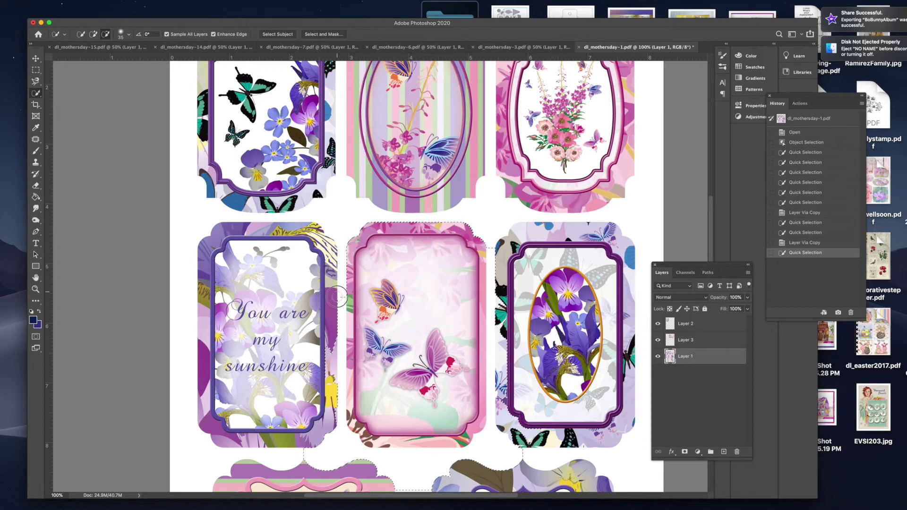
pyautogui.moveTo(335, 325); pyautogui.dragTo(338, 432)
pyautogui.click(336, 319)
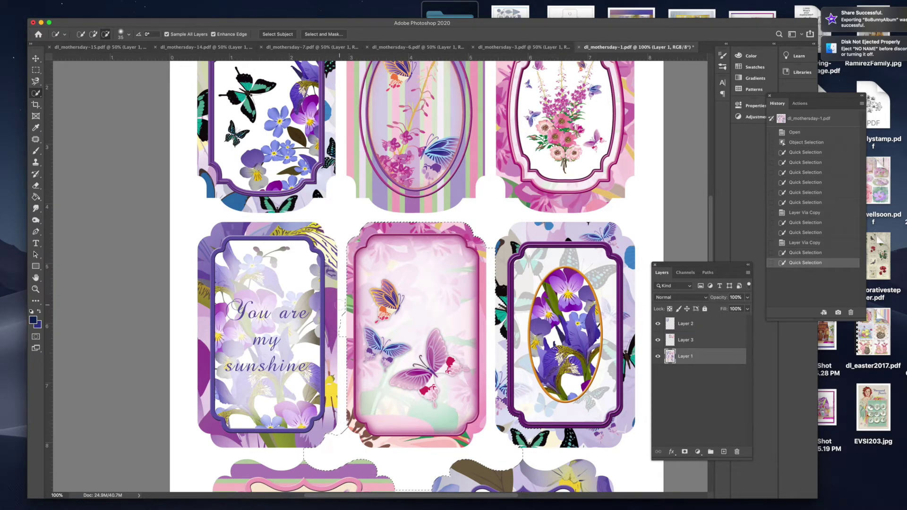
pyautogui.click(340, 324)
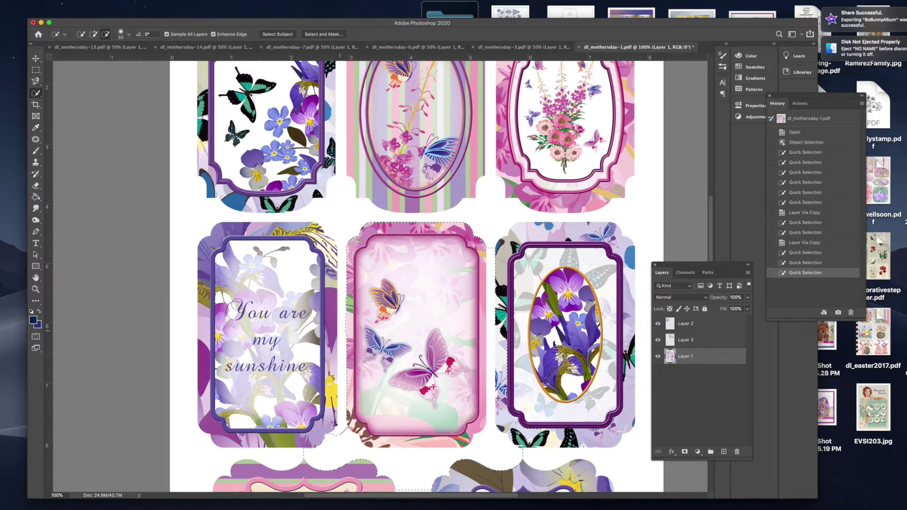
# Subtract the remaining spill at the pink butterfly tag's lower-left corner and in the white area below its bottom edge.
pyautogui.click(333, 425)
pyautogui.moveTo(333, 425)
pyautogui.mouseDown()
pyautogui.moveTo(356, 454)
pyautogui.moveTo(406, 471)
pyautogui.moveTo(498, 467)
pyautogui.mouseUp()
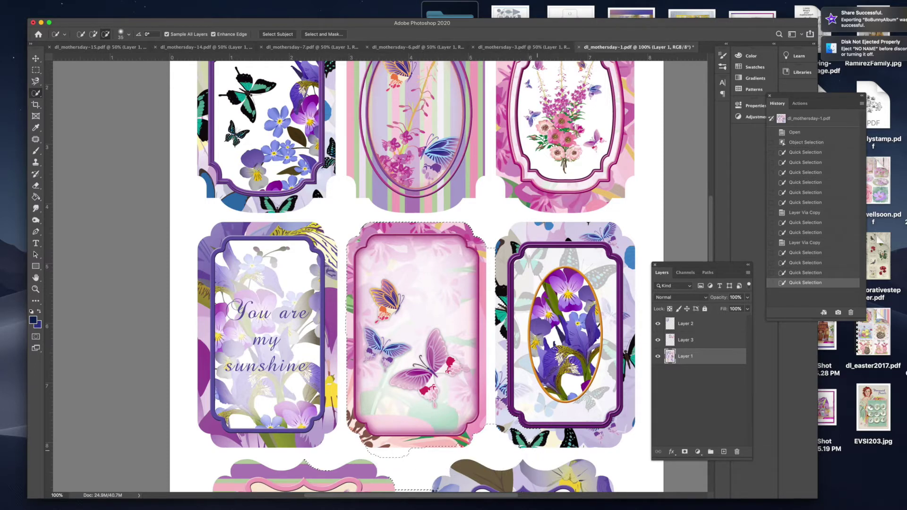
pyautogui.click(434, 487)
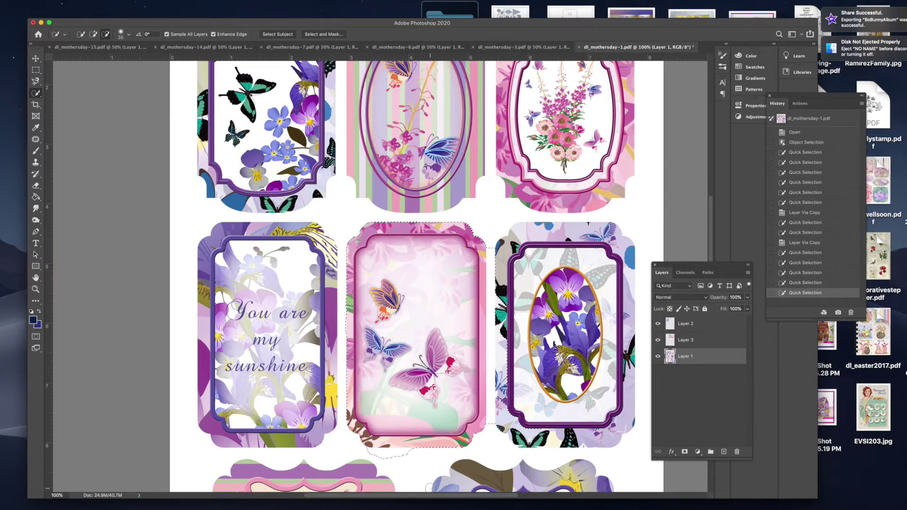
pyautogui.click(324, 466)
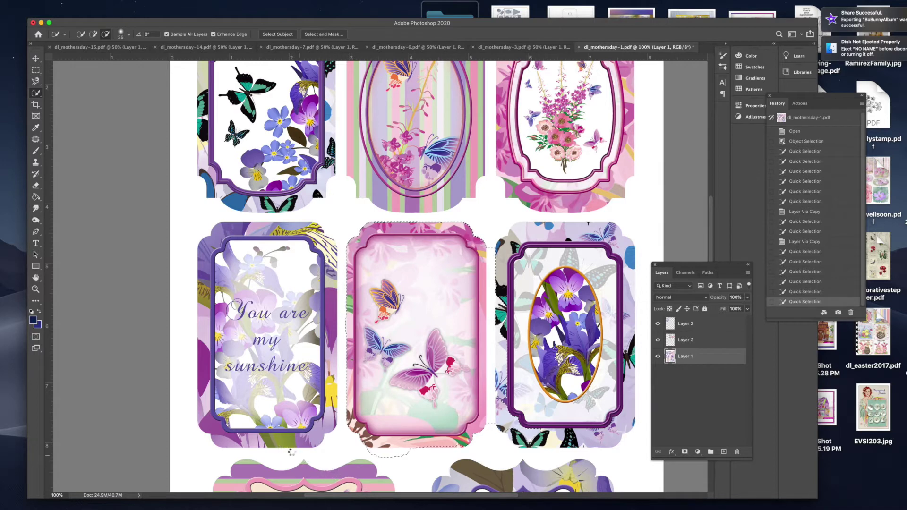
pyautogui.click(428, 442)
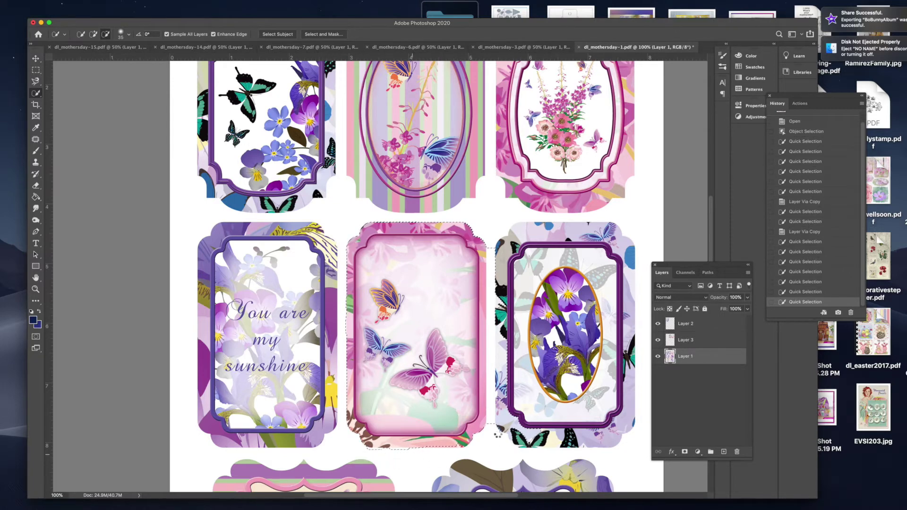
# Subtract the spill in the white gap between the pink butterfly tag and the violet oval tag beside it.
pyautogui.click(497, 432)
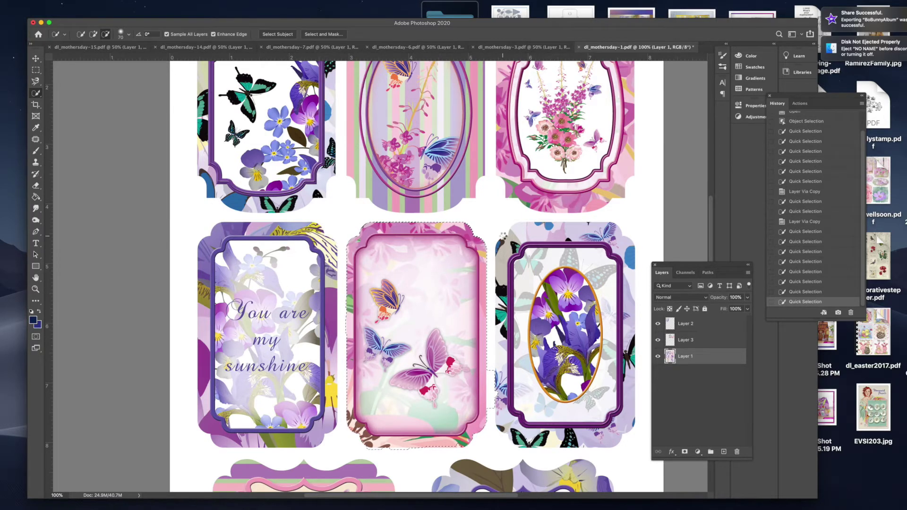
pyautogui.click(496, 371)
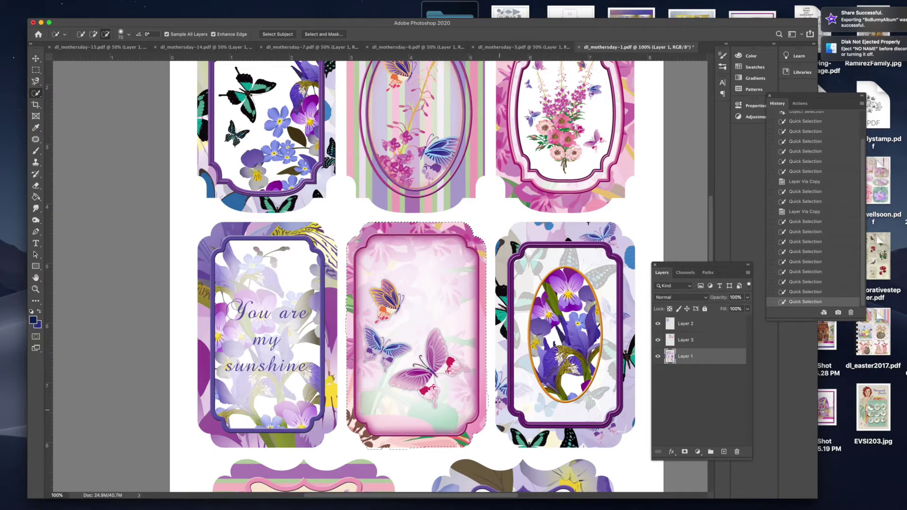
pyautogui.click(495, 402)
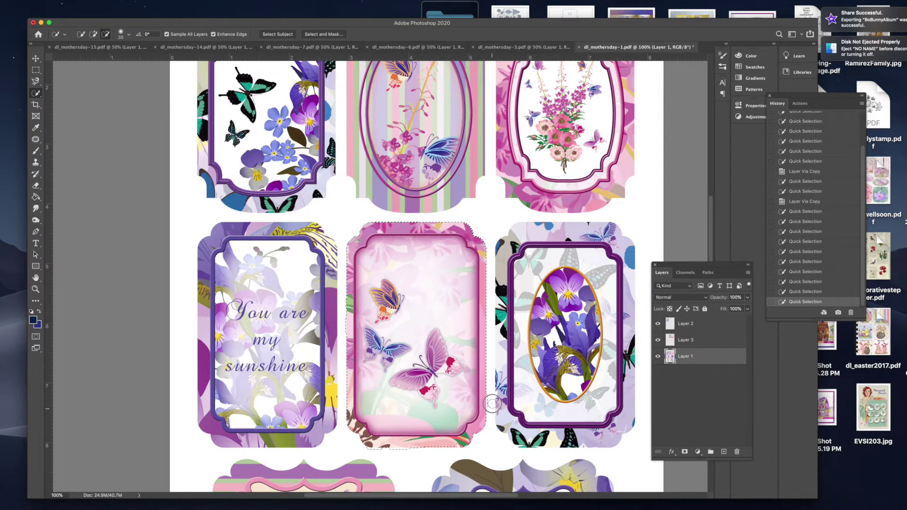
# Subtract the remaining spill in the gap beside the pink butterfly tag's lower-right edge and copy the tag onto its own layer.
pyautogui.click(493, 413)
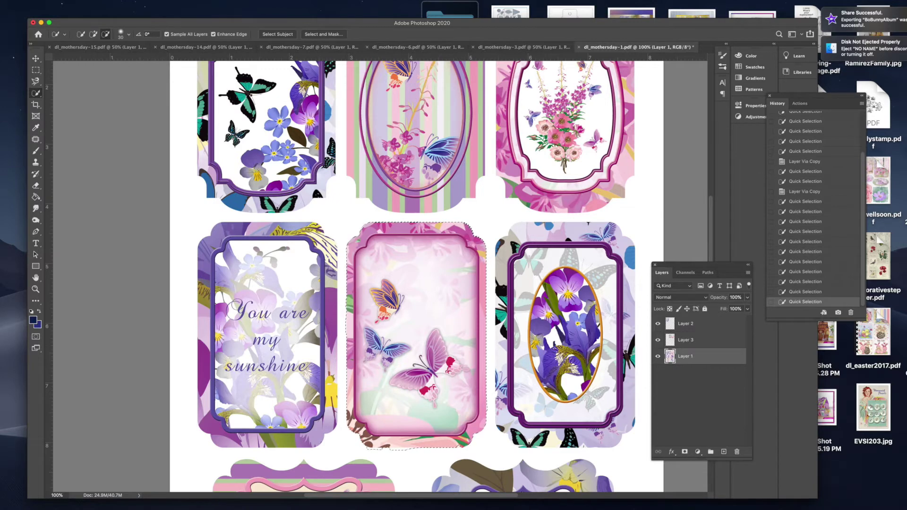
pyautogui.click(67, 1)
pyautogui.moveTo(73, 5)
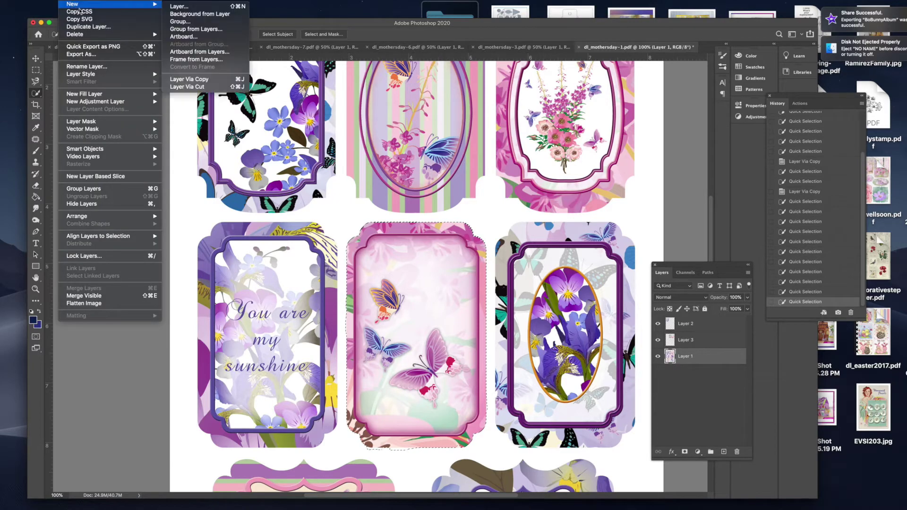
pyautogui.click(185, 79)
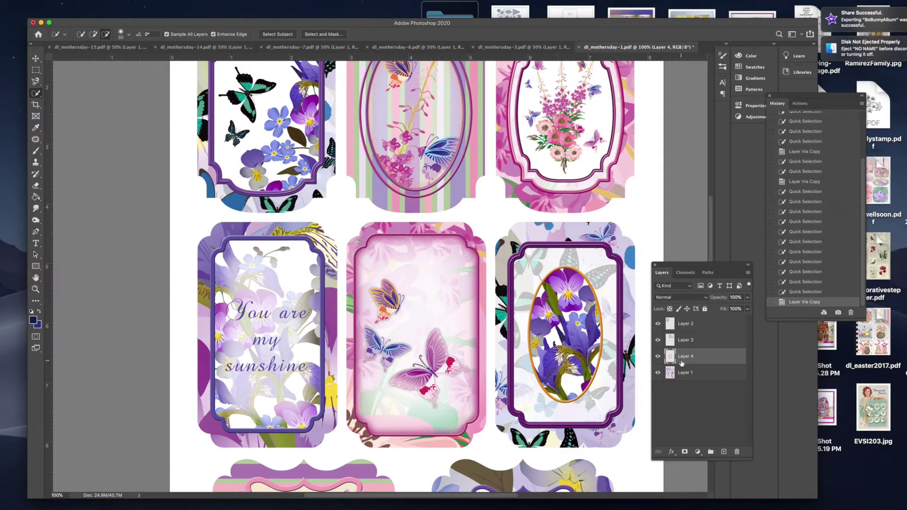
# Hide and show Layer 1 to check the copied pink butterfly tag, and make Layer 1 active again.
pyautogui.click(658, 374)
pyautogui.click(658, 374)
pyautogui.click(672, 374)
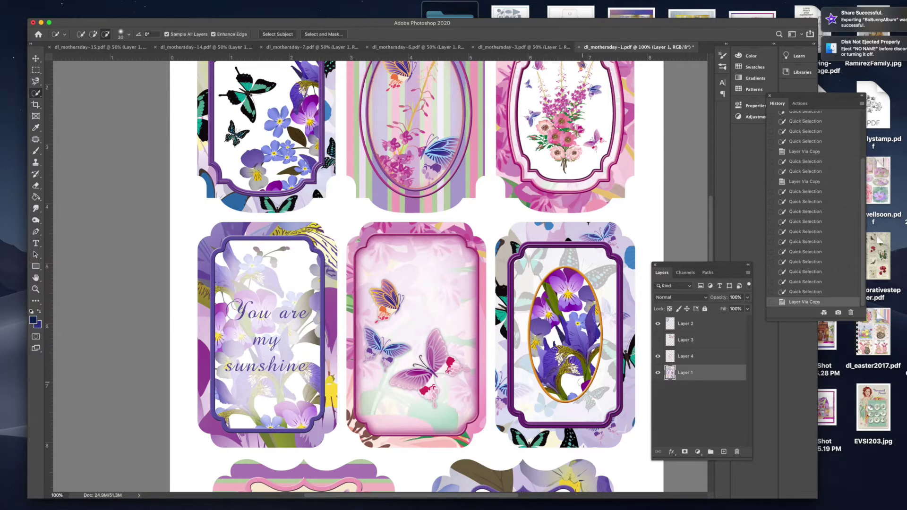
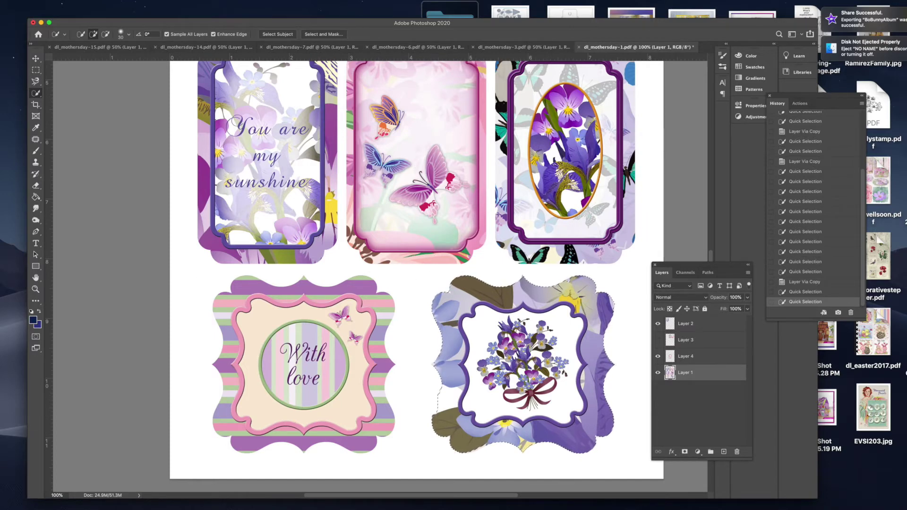
pyautogui.click(798, 282)
pyautogui.moveTo(251, 282); pyautogui.dragTo(236, 301)
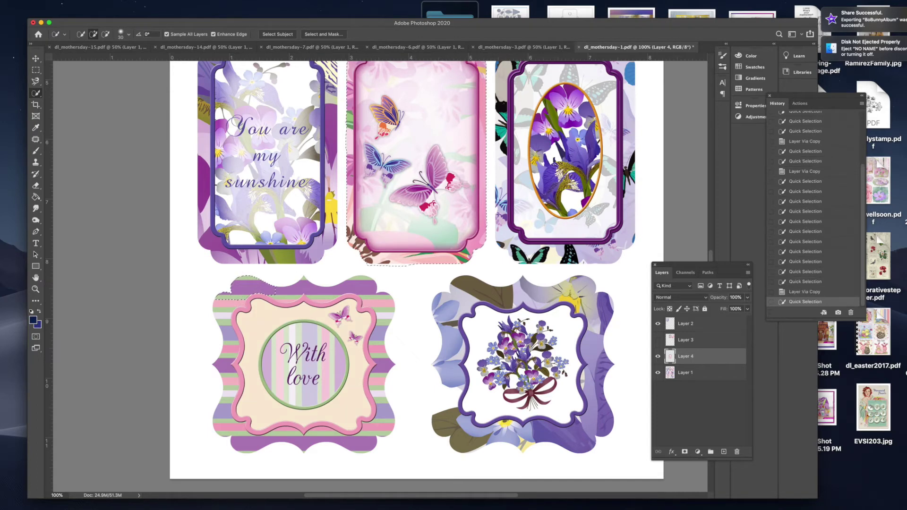
pyautogui.click(819, 292)
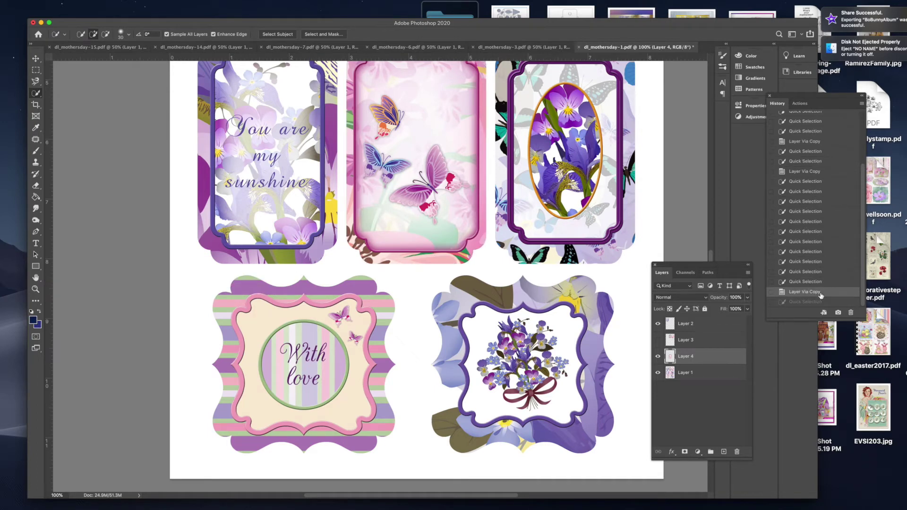
pyautogui.click(808, 301)
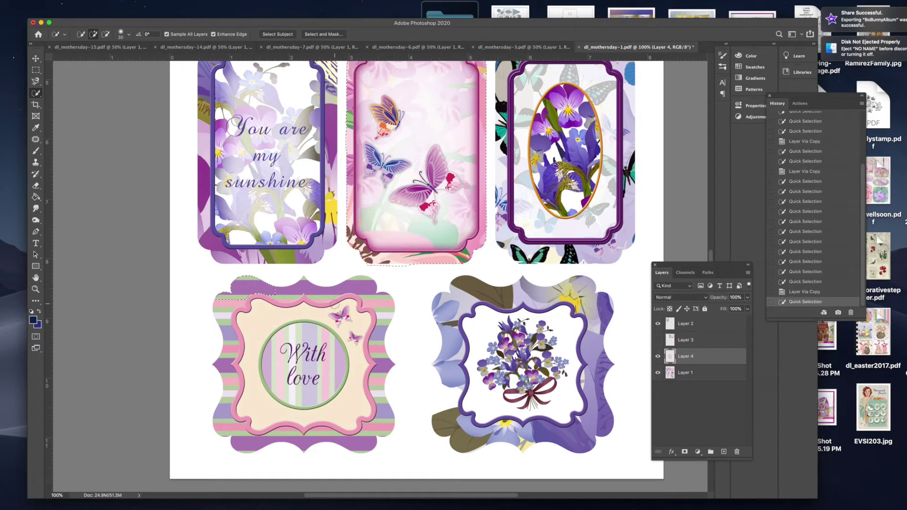
pyautogui.moveTo(334, 304)
pyautogui.mouseDown()
pyautogui.moveTo(302, 284)
pyautogui.moveTo(330, 293)
pyautogui.moveTo(369, 285)
pyautogui.moveTo(371, 297)
pyautogui.mouseUp()
pyautogui.click(687, 373)
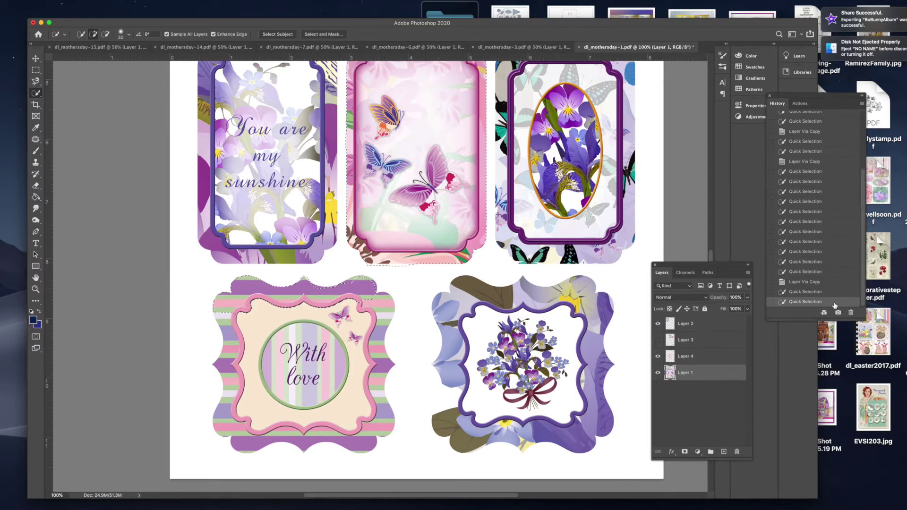
pyautogui.click(808, 282)
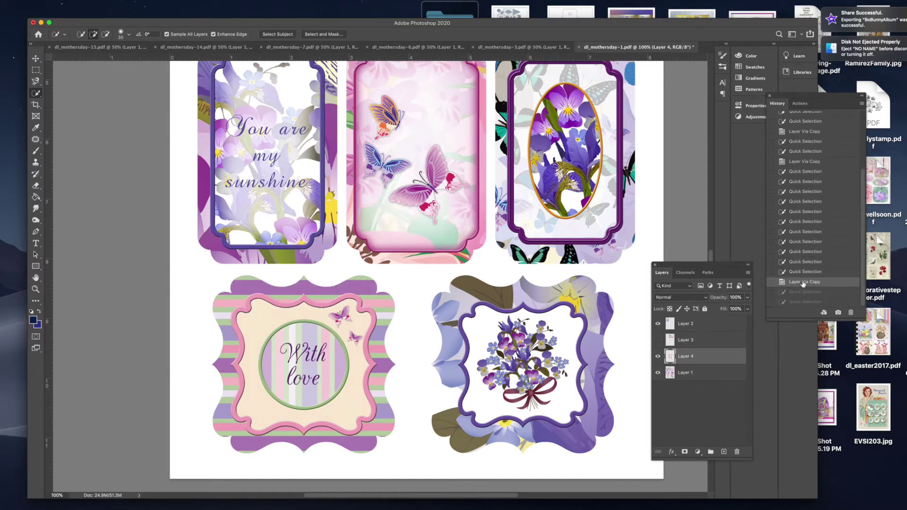
pyautogui.click(710, 372)
pyautogui.click(368, 282)
pyautogui.moveTo(368, 283); pyautogui.dragTo(312, 296)
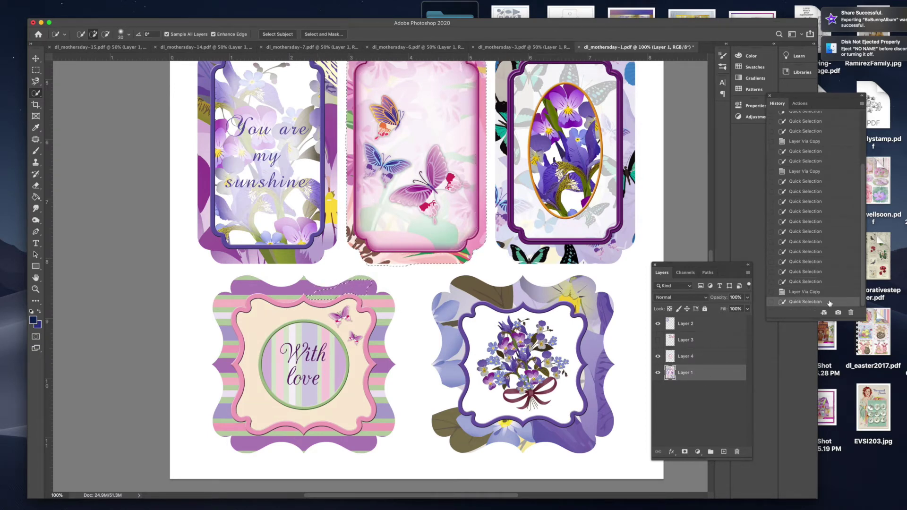
pyautogui.click(804, 292)
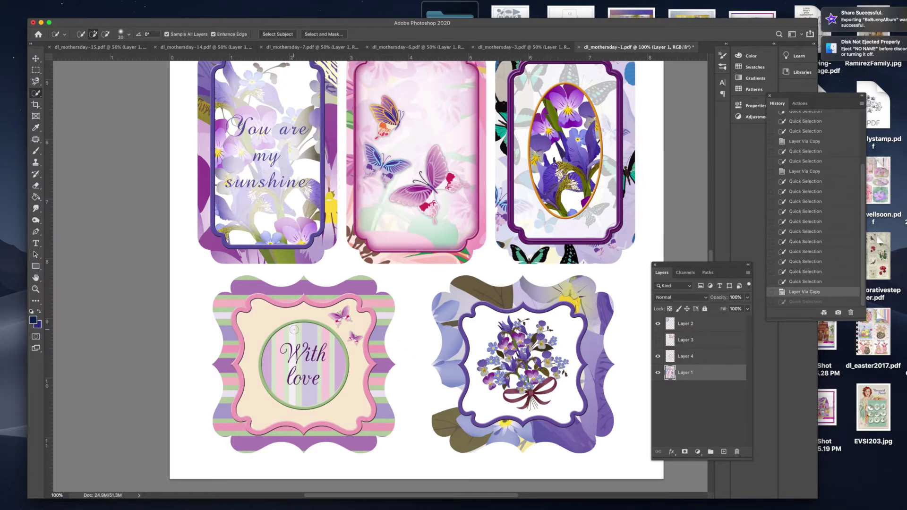
# Start a new quick selection of the whole "With love" tag on Layer 1 and subtract the spill along its left edge.
pyautogui.click(81, 35)
pyautogui.moveTo(326, 299)
pyautogui.mouseDown()
pyautogui.moveTo(233, 303)
pyautogui.moveTo(222, 414)
pyautogui.moveTo(244, 436)
pyautogui.moveTo(348, 436)
pyautogui.moveTo(373, 427)
pyautogui.moveTo(381, 315)
pyautogui.mouseUp()
pyautogui.keyDown('alt'); pyautogui.click(286, 392); pyautogui.keyUp('alt')
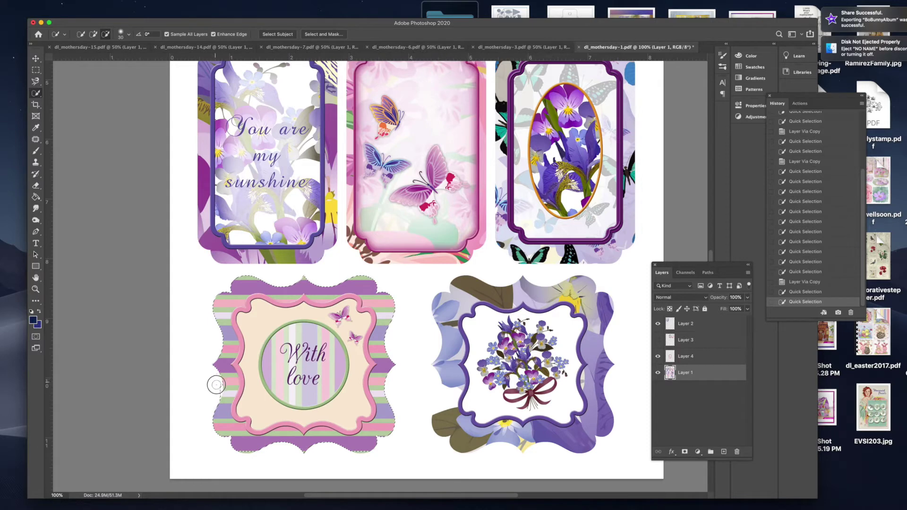
pyautogui.keyDown('alt'); pyautogui.click(193, 386); pyautogui.keyUp('alt')
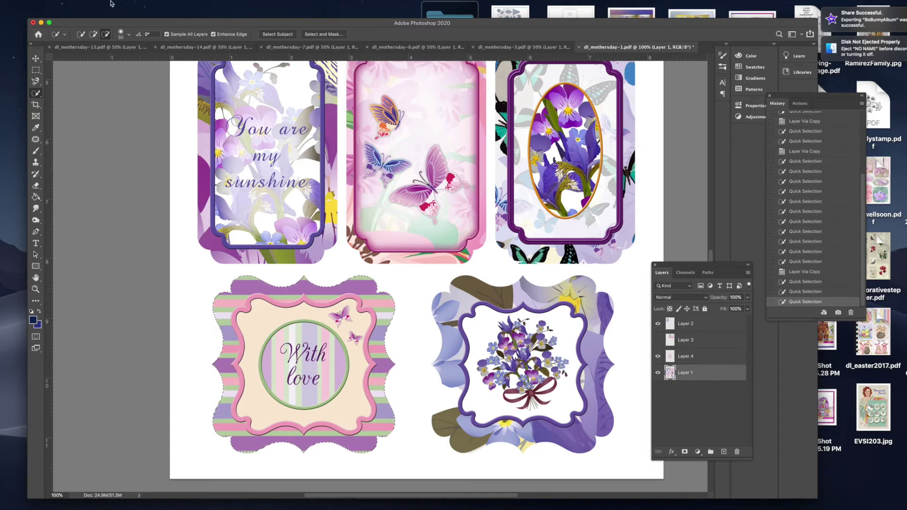
# Copy the selected "With love" tag onto its own layer and display all the cut-out tag layers with Layer 1 hidden.
pyautogui.click(73, 3)
pyautogui.moveTo(76, 4)
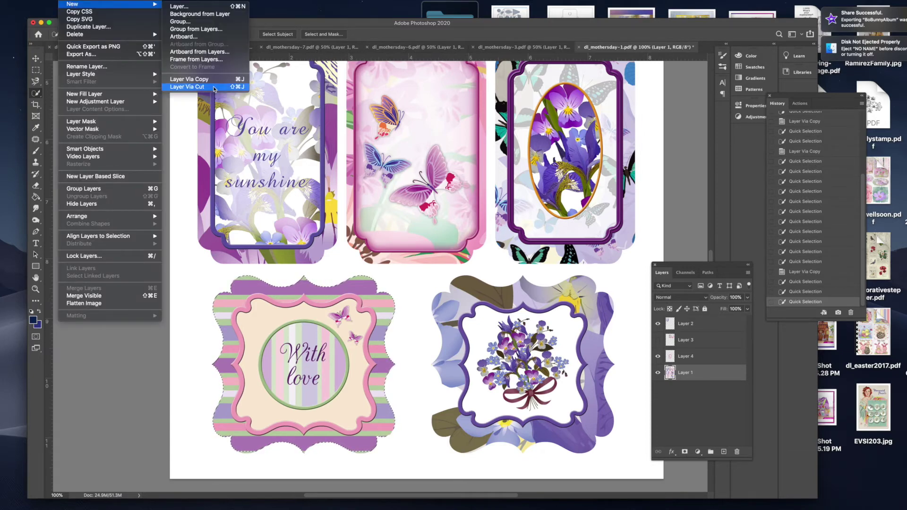
pyautogui.press('super+j')
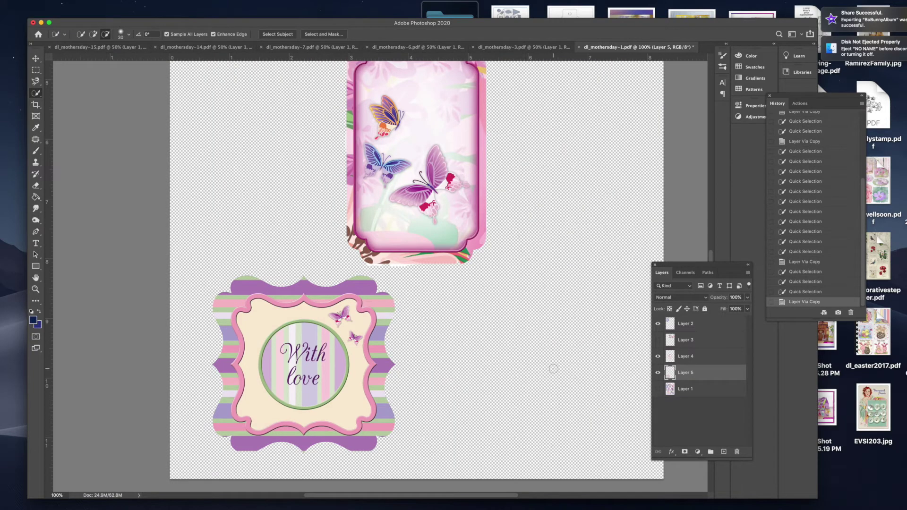
pyautogui.scroll(3, 553, 368)
pyautogui.click(657, 340)
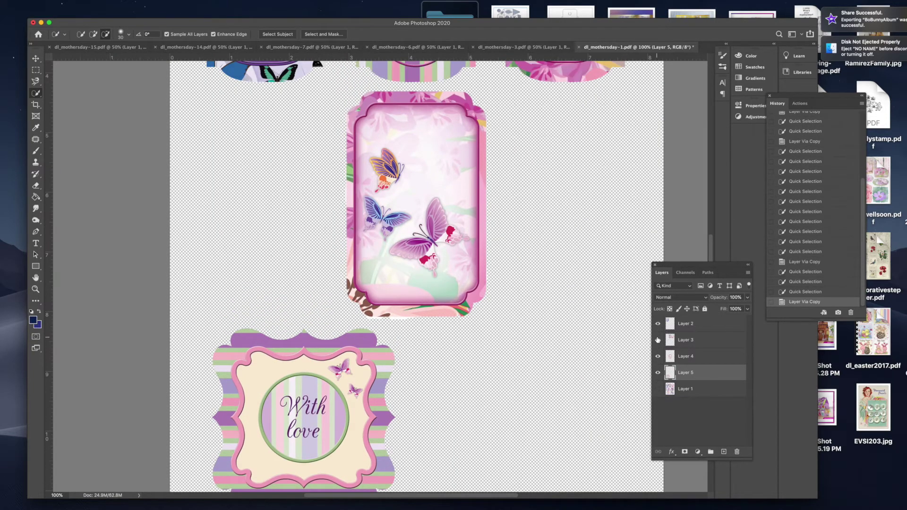
pyautogui.press('super+minus')
pyautogui.press('super+minus')
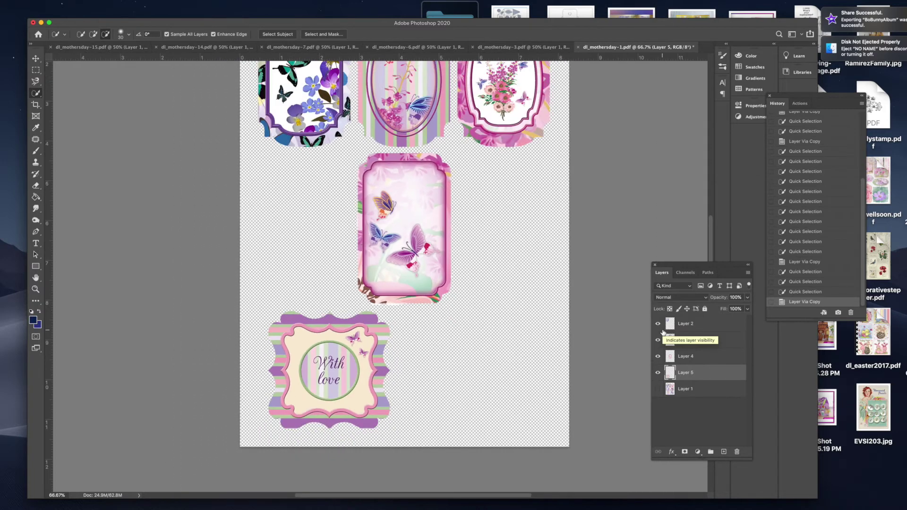
# Merge Layers 2 through 5 into one layer and toggle Layer 1's visibility to compare it, leaving Layer 1 hidden.
pyautogui.click(694, 325)
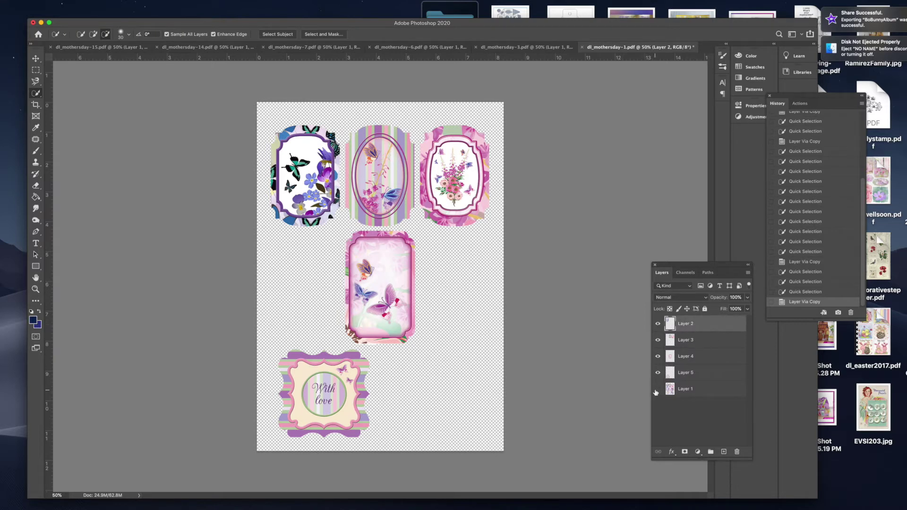
pyautogui.keyDown('shift'); pyautogui.click(706, 379); pyautogui.keyUp('shift')
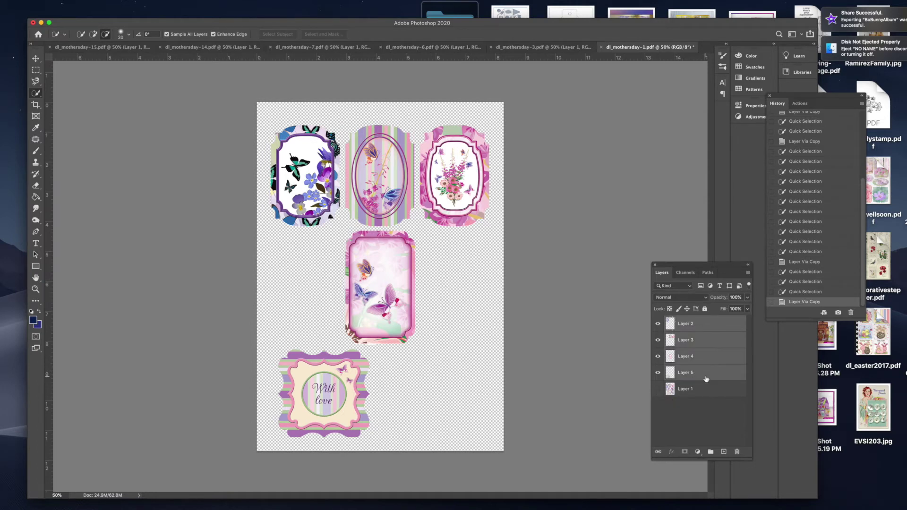
pyautogui.rightClick(702, 371)
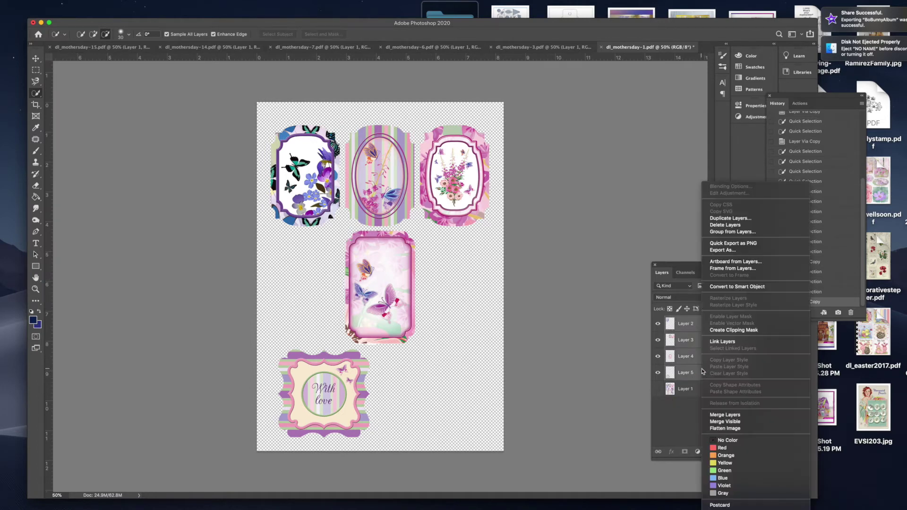
pyautogui.click(719, 414)
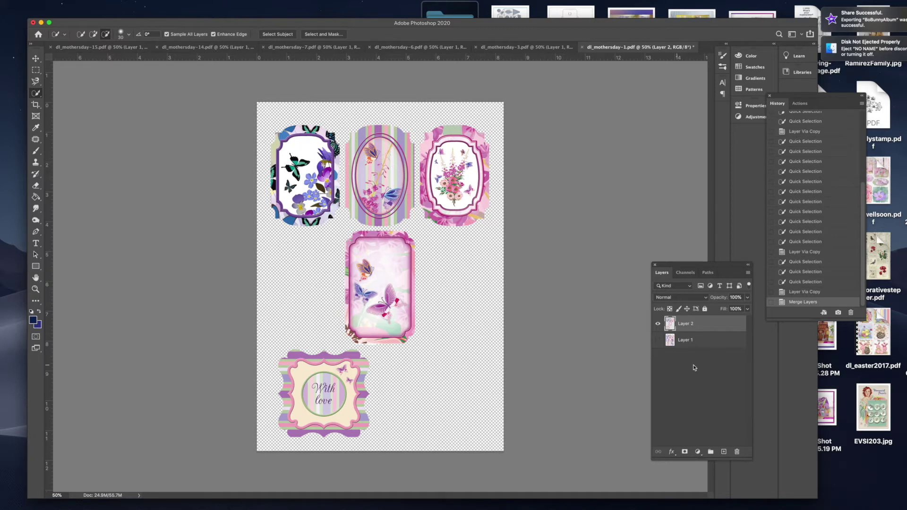
pyautogui.click(657, 340)
pyautogui.click(657, 341)
pyautogui.click(657, 340)
pyautogui.click(657, 340)
# Save the cut-out tags as dl_mothersday-1.png in the TatteredLace folder with the large file size option, and close the document.
pyautogui.click(9, 1)
pyautogui.click(29, 86)
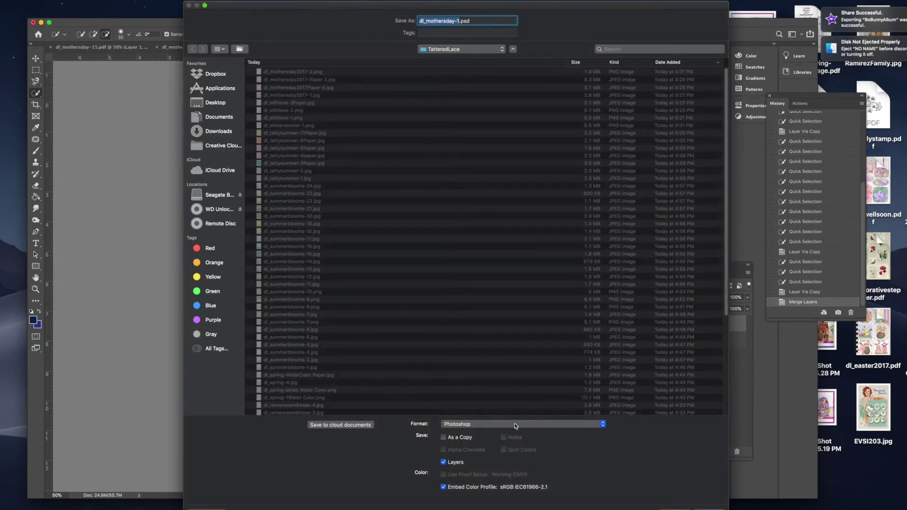
pyautogui.click(514, 426)
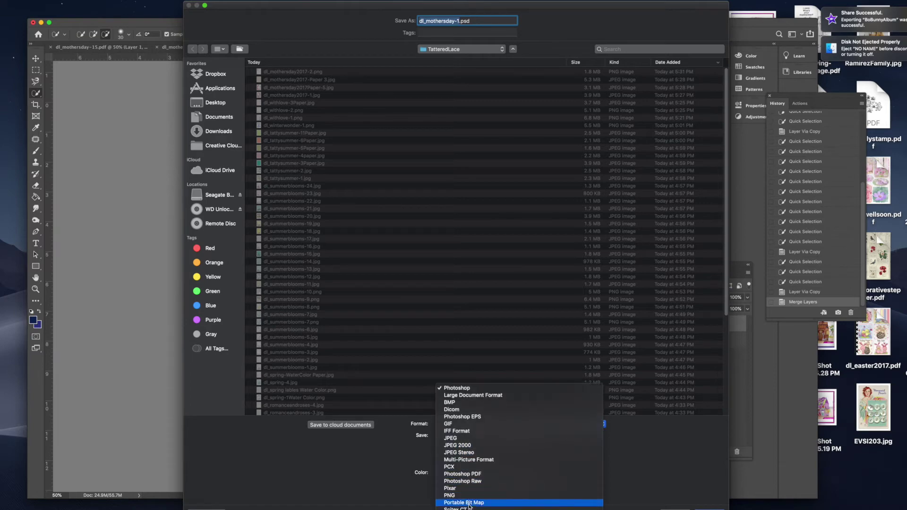
pyautogui.click(463, 496)
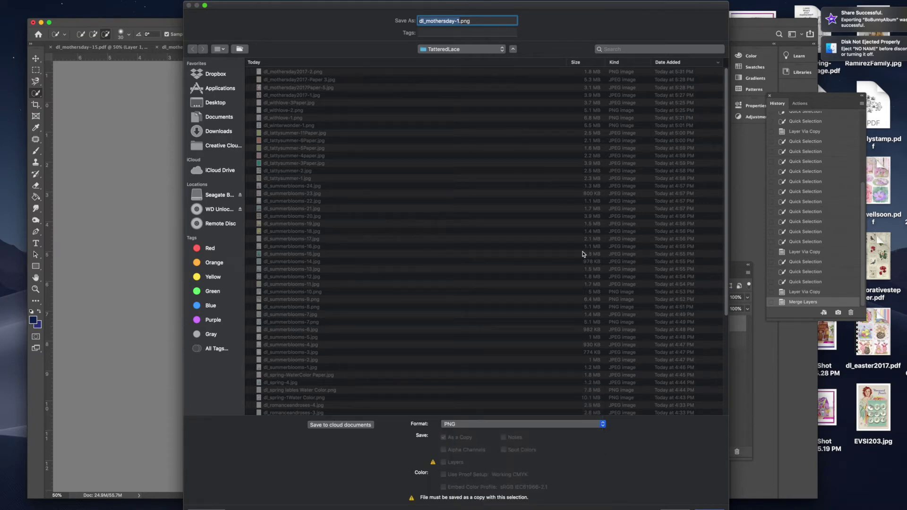
pyautogui.press('Return')
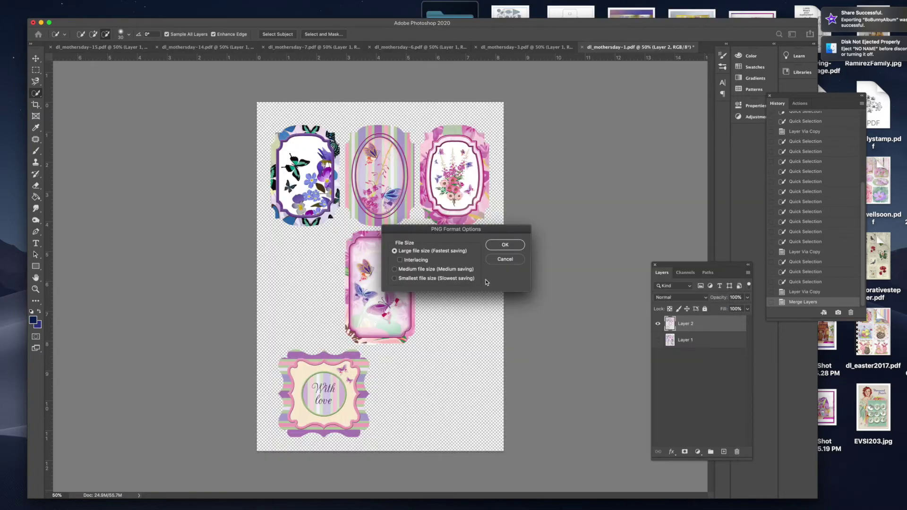
pyautogui.click(510, 246)
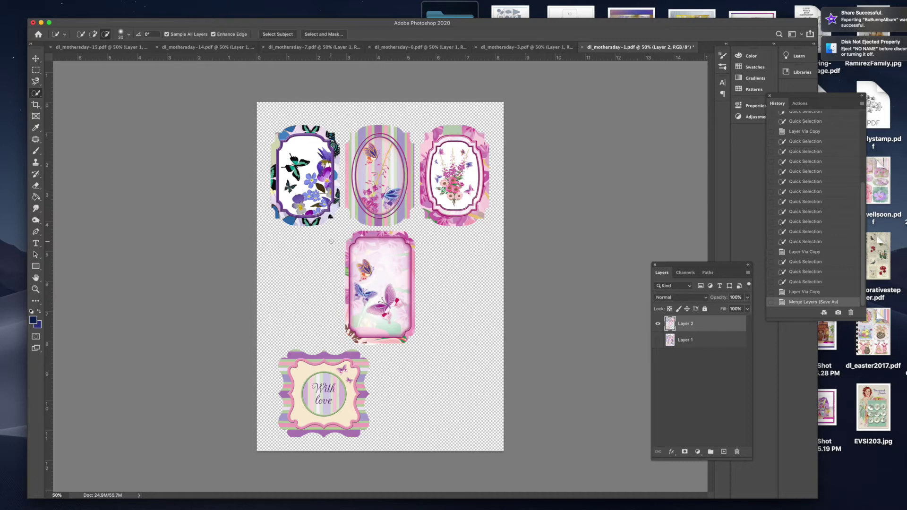
pyautogui.click(582, 47)
pyautogui.click(429, 165)
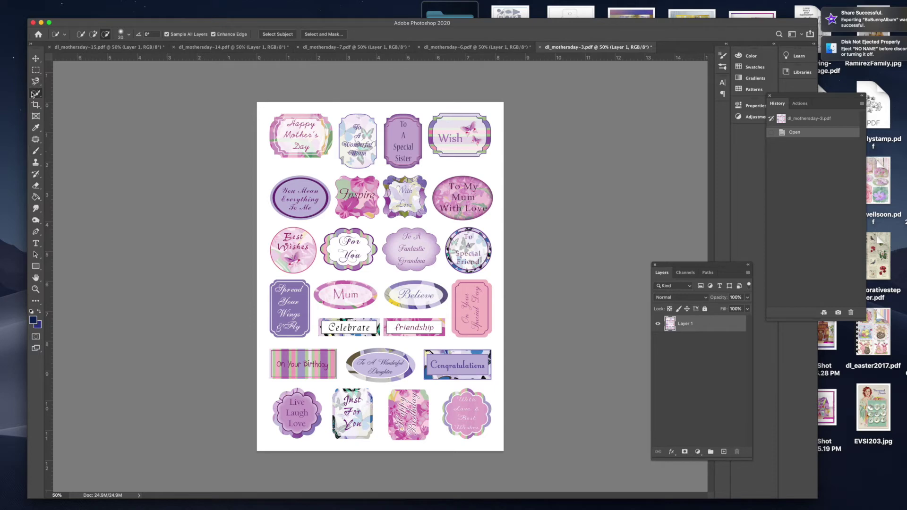
# Try selecting the white page background of dl_mothersday-3.pdf with the Magic Wand at tolerance 2, and undo the selection.
pyautogui.click(81, 34)
pyautogui.rightClick(38, 97)
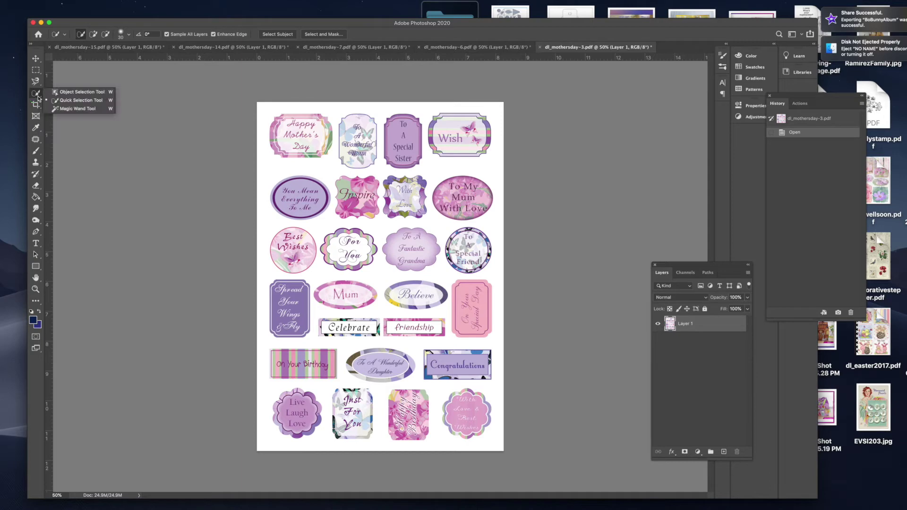
pyautogui.click(35, 83)
pyautogui.rightClick(35, 83)
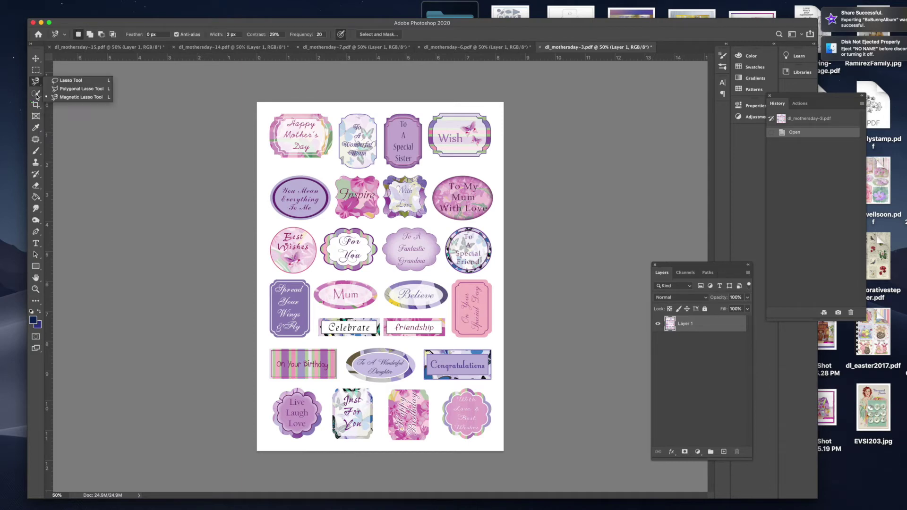
pyautogui.click(37, 92)
pyautogui.rightClick(36, 92)
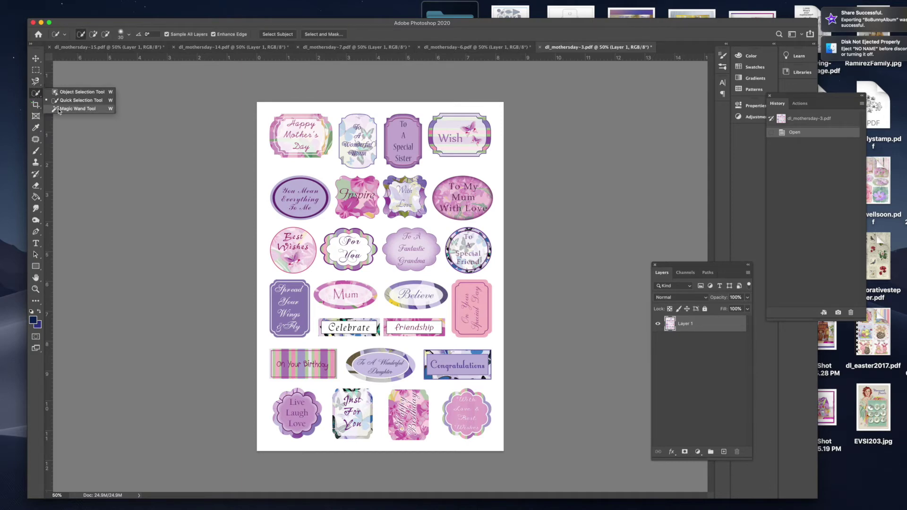
pyautogui.click(76, 108)
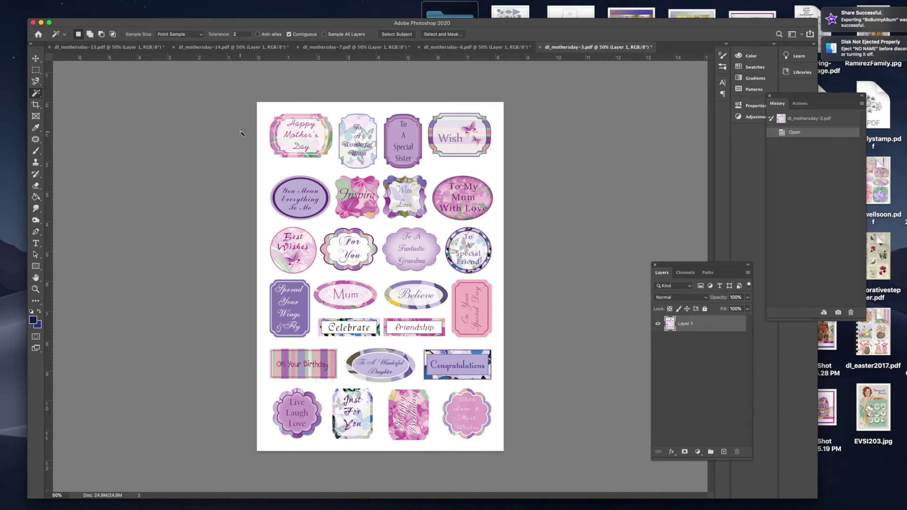
pyautogui.click(265, 171)
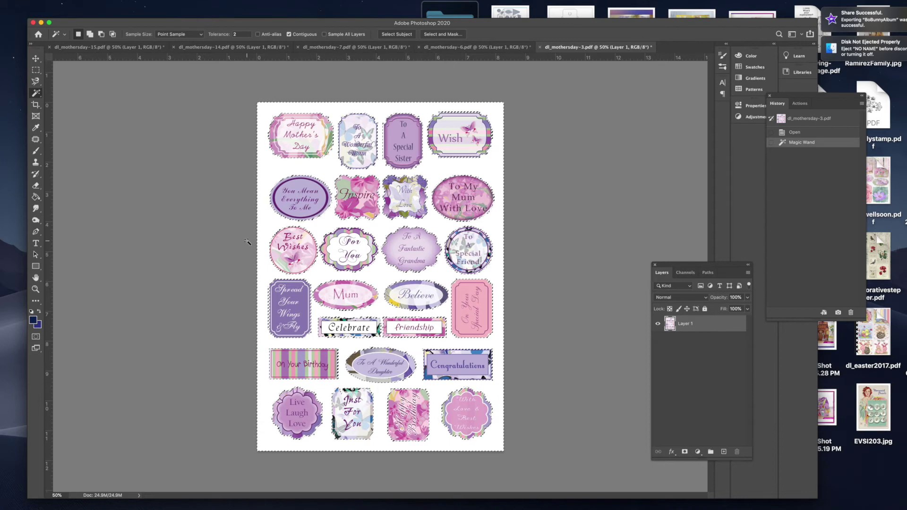
pyautogui.click(797, 132)
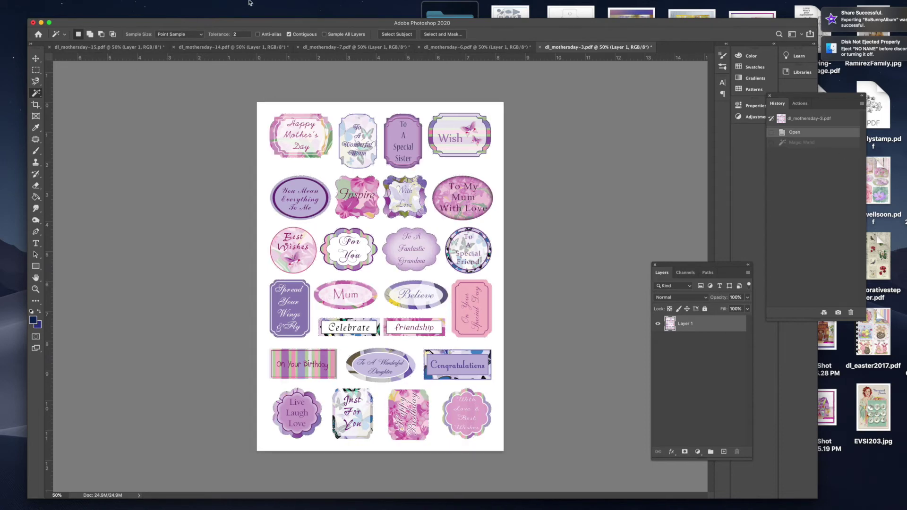
# Select the white background around the tags in the page's upper-left area with the Quick Selection tool.
pyautogui.click(36, 93)
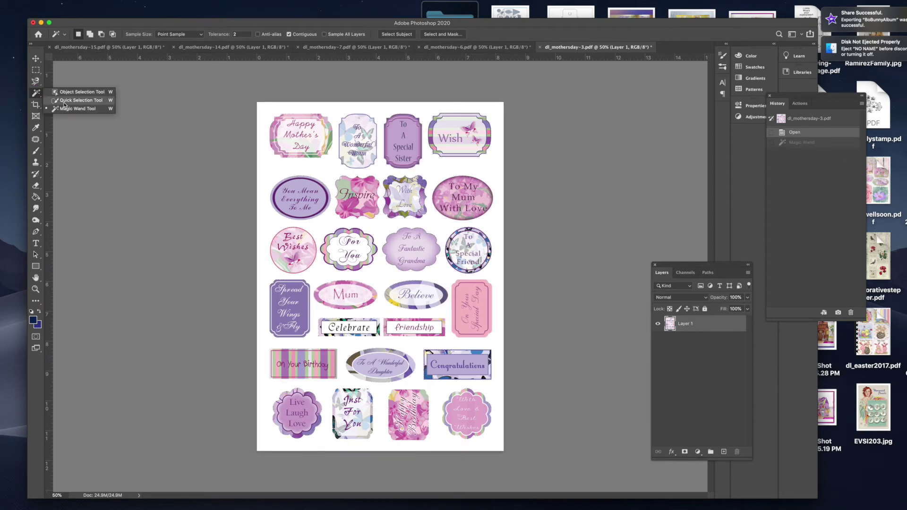
pyautogui.click(80, 100)
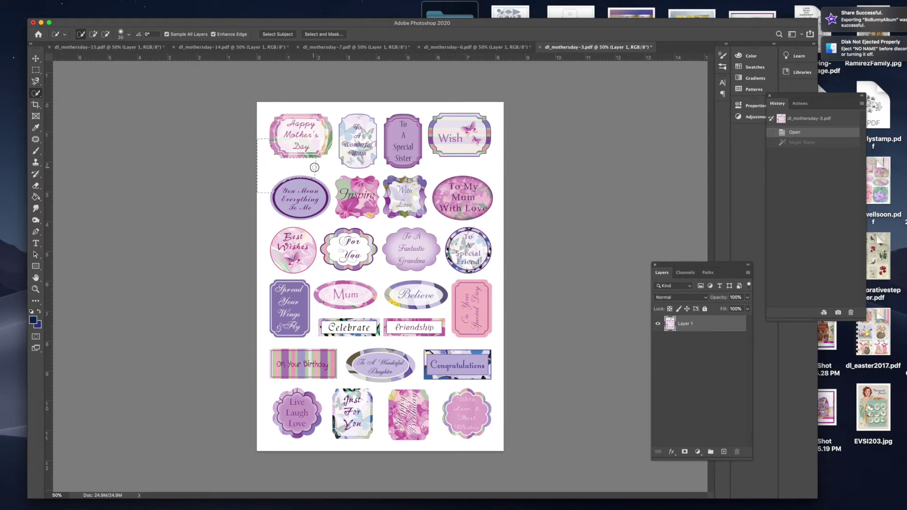
pyautogui.click(333, 214)
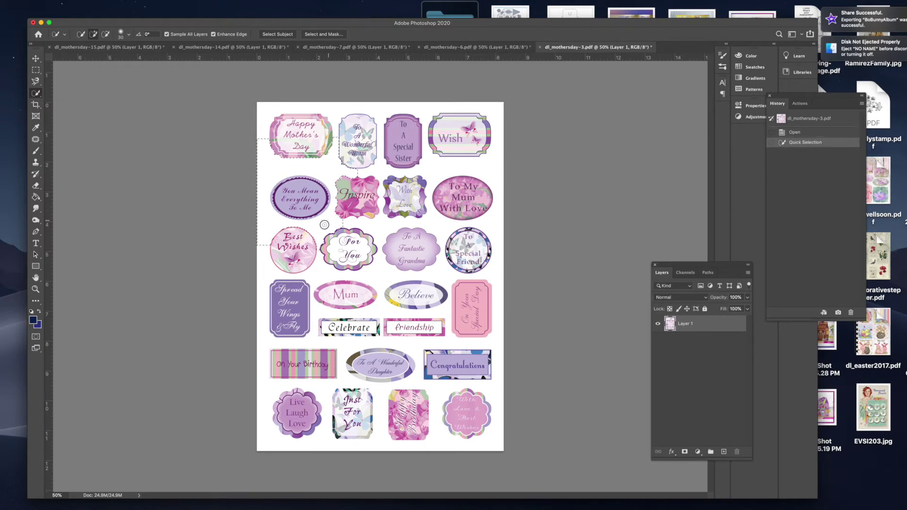
pyautogui.click(279, 222)
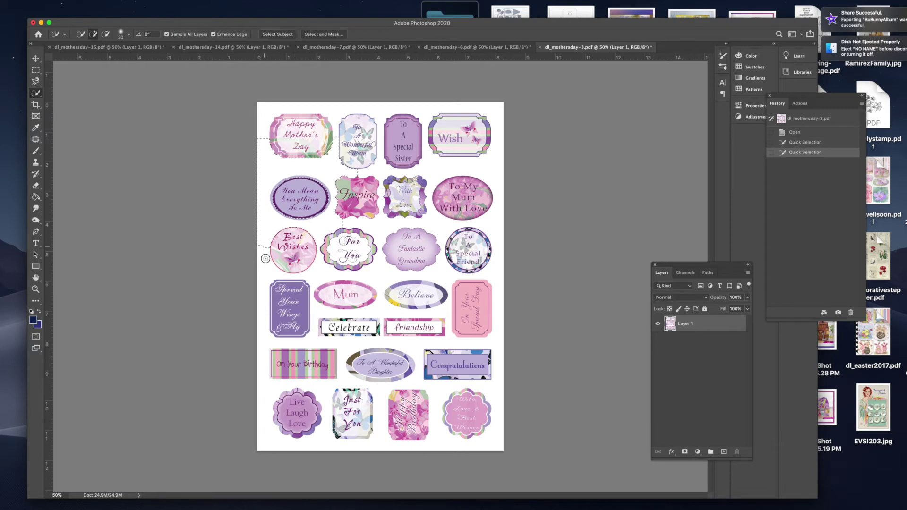
pyautogui.click(265, 272)
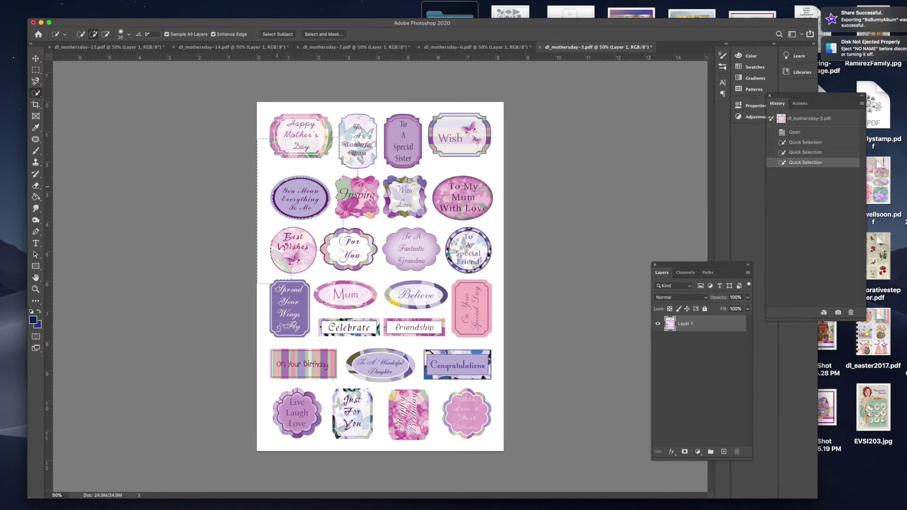
# Extend the background selection through the gaps between tags down to the "On Your Birthday" tag, and step back the last two strokes.
pyautogui.press('super+plus')
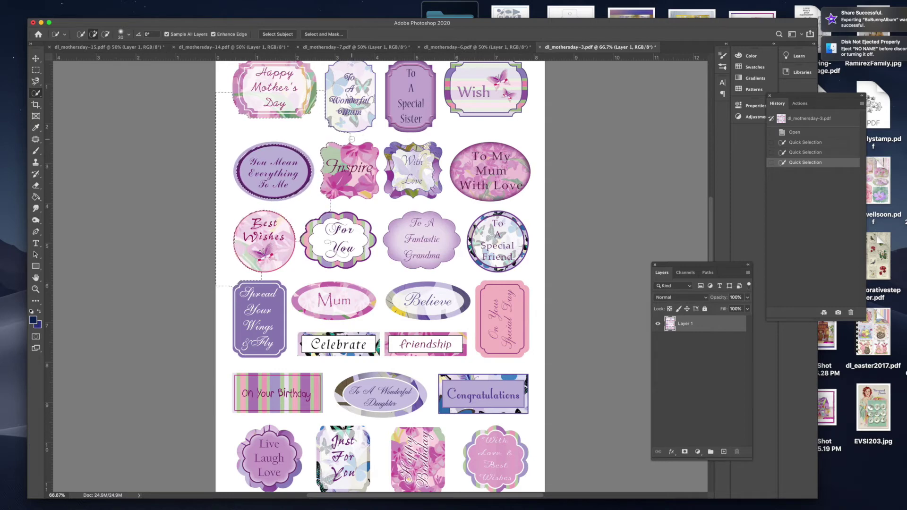
pyautogui.moveTo(384, 129); pyautogui.dragTo(382, 209)
pyautogui.click(382, 179)
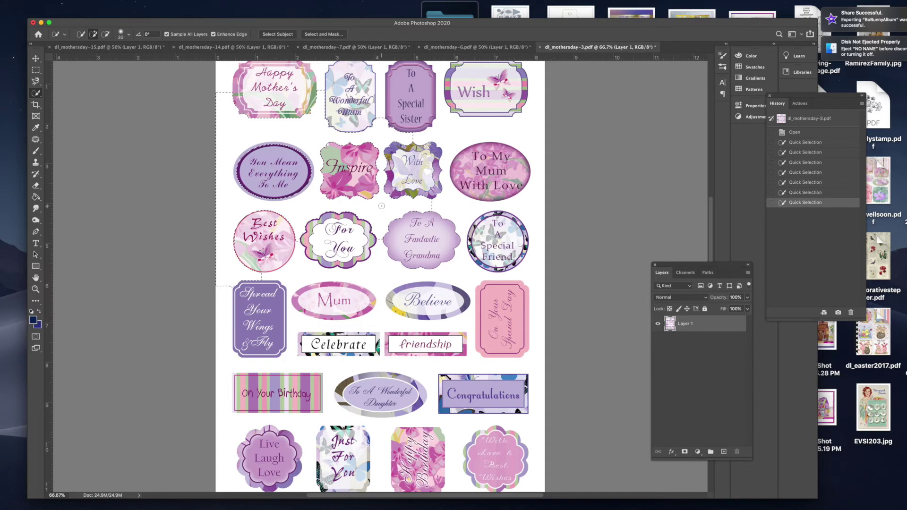
pyautogui.moveTo(452, 197)
pyautogui.mouseDown()
pyautogui.moveTo(449, 204)
pyautogui.moveTo(452, 144)
pyautogui.mouseUp()
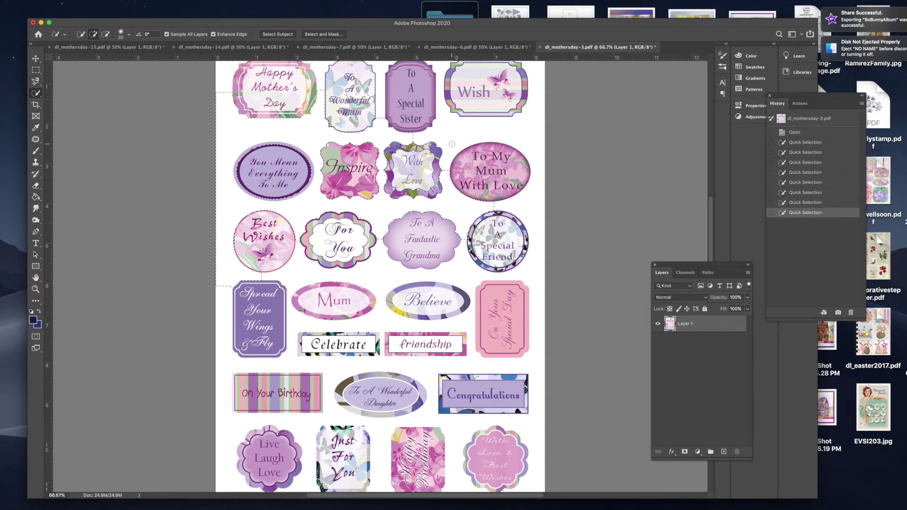
pyautogui.click(452, 144)
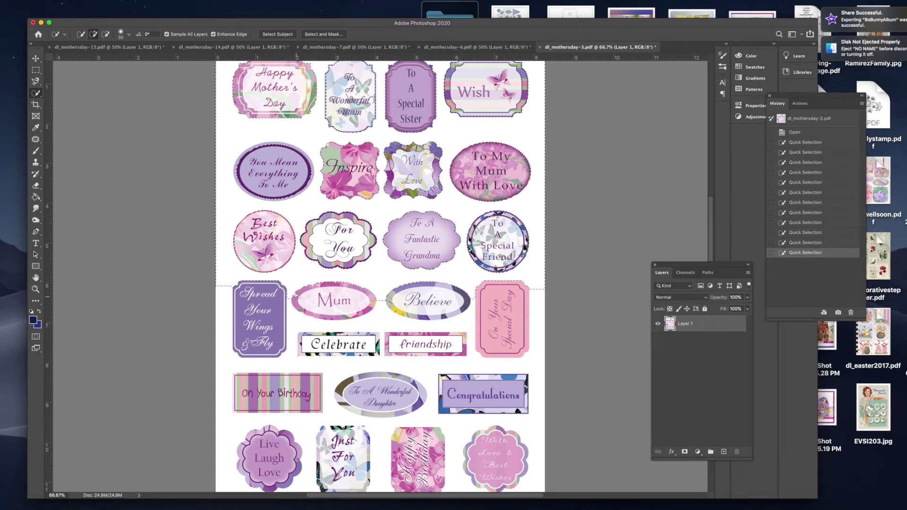
pyautogui.moveTo(223, 306); pyautogui.dragTo(228, 348)
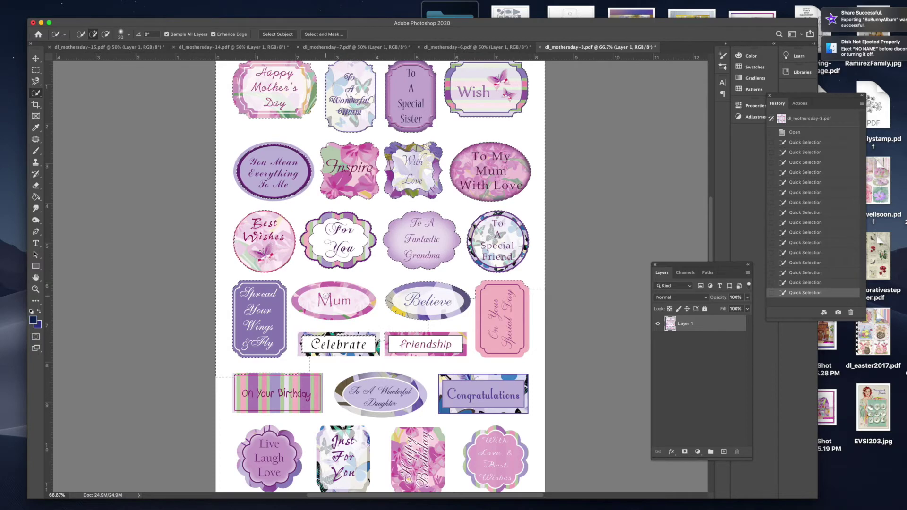
pyautogui.click(803, 274)
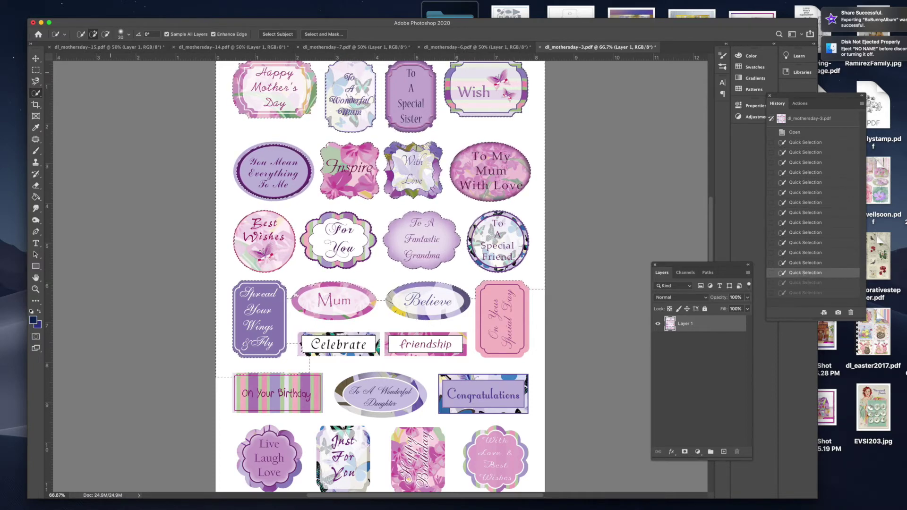
# Subtract the oval "Mum" tag from the Quick Selection and cut the selected white background.
pyautogui.click(106, 34)
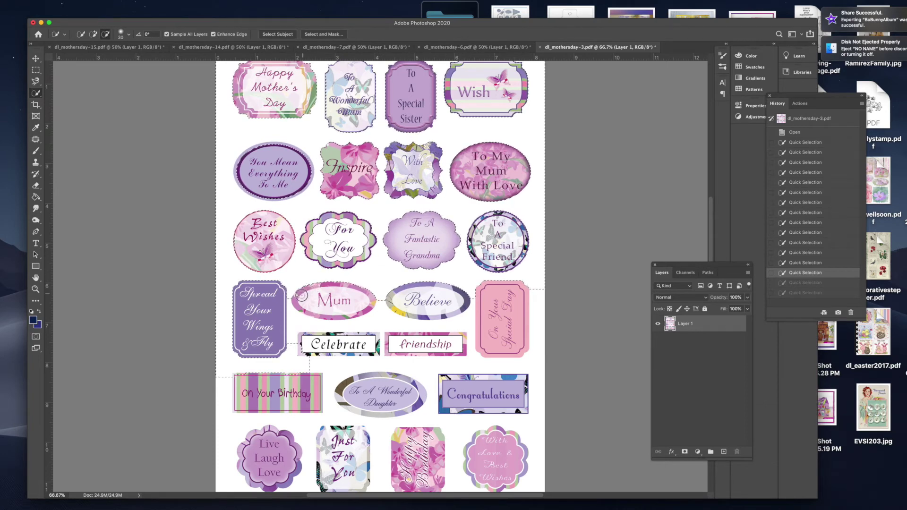
pyautogui.moveTo(296, 300); pyautogui.dragTo(373, 300)
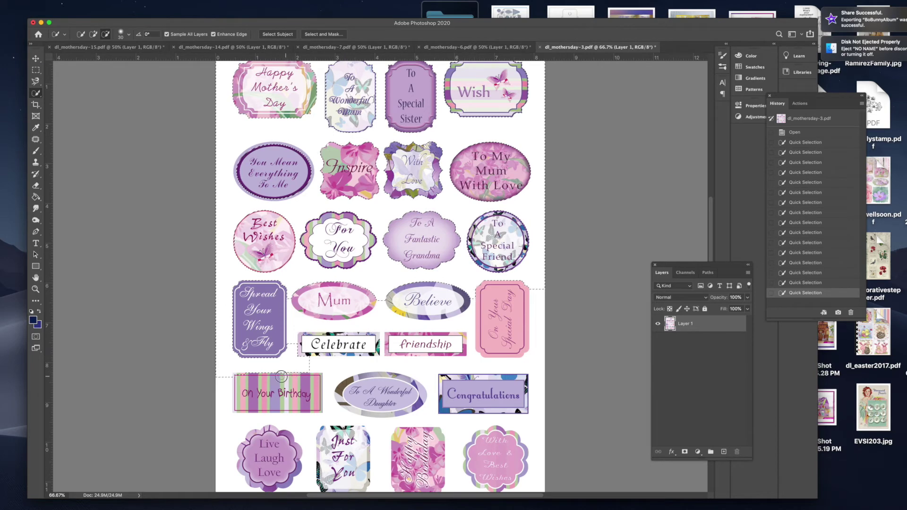
pyautogui.click(334, 191)
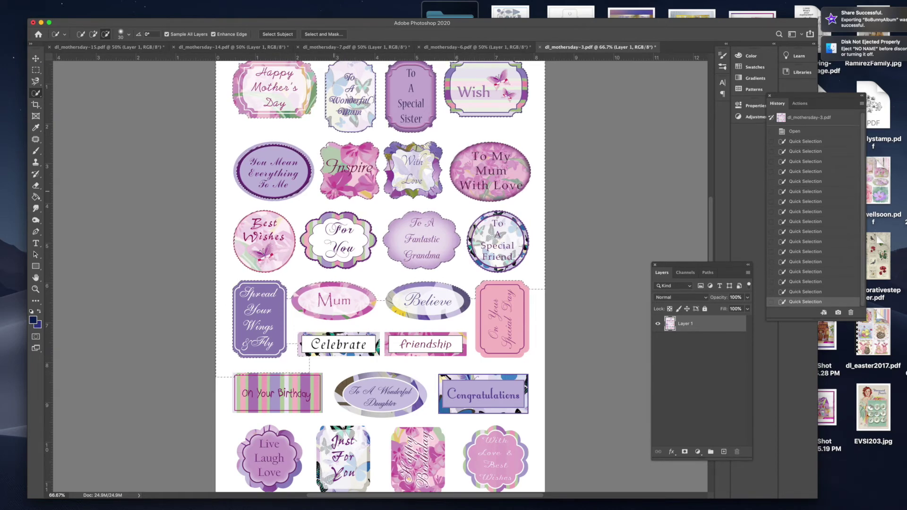
pyautogui.click(29, 2)
pyautogui.click(31, 46)
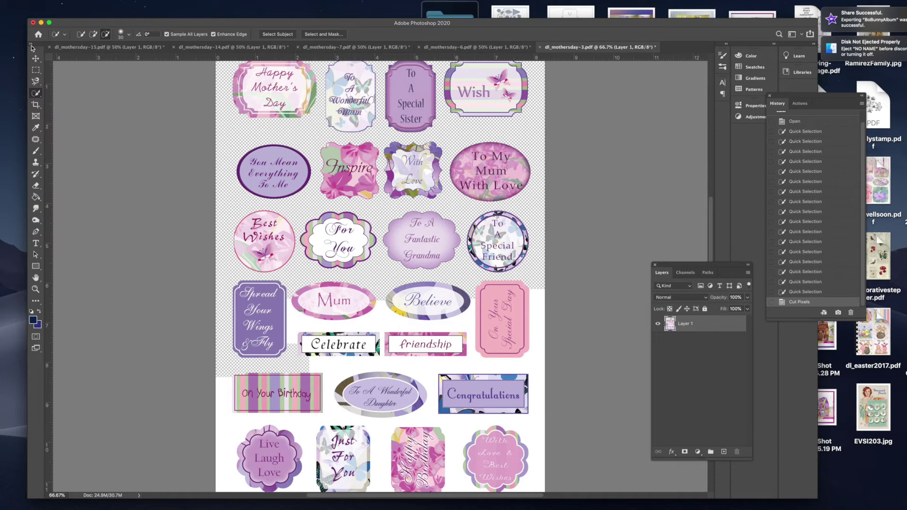
# Make a new Quick Selection of the remaining white background around the tags in the lower rows.
pyautogui.click(81, 34)
pyautogui.click(384, 315)
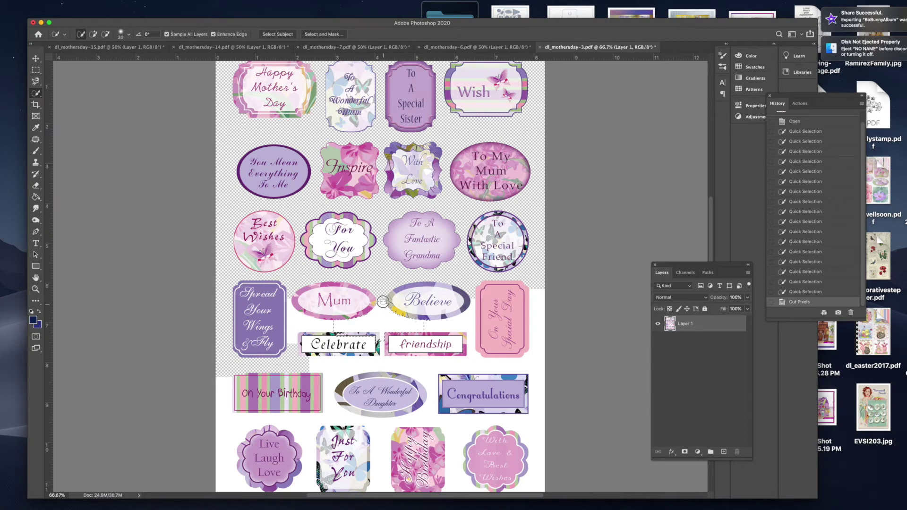
pyautogui.moveTo(459, 323); pyautogui.dragTo(444, 324)
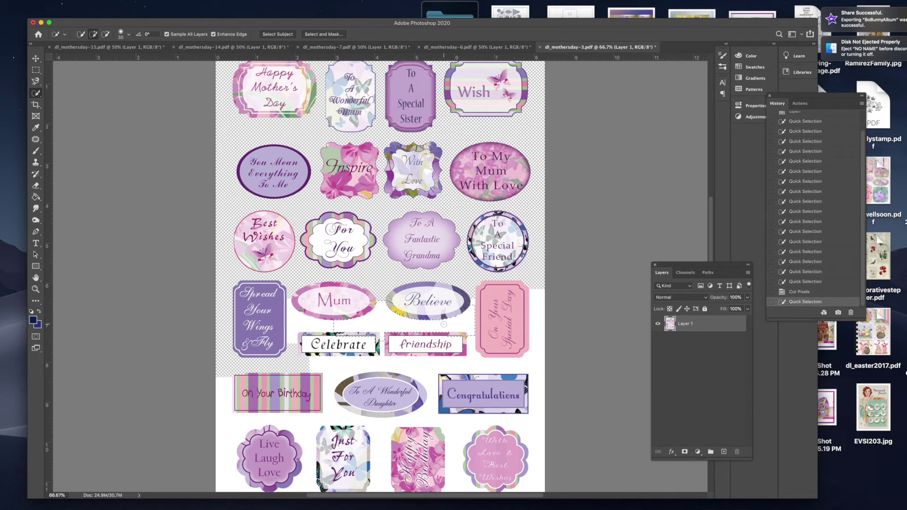
pyautogui.moveTo(470, 361)
pyautogui.mouseDown()
pyautogui.moveTo(345, 366)
pyautogui.moveTo(326, 342)
pyautogui.mouseUp()
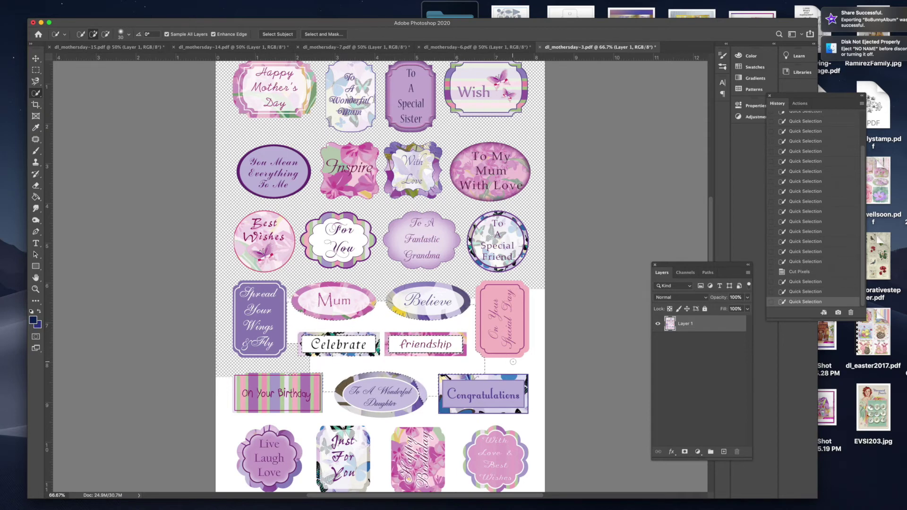
pyautogui.moveTo(515, 363); pyautogui.dragTo(535, 362)
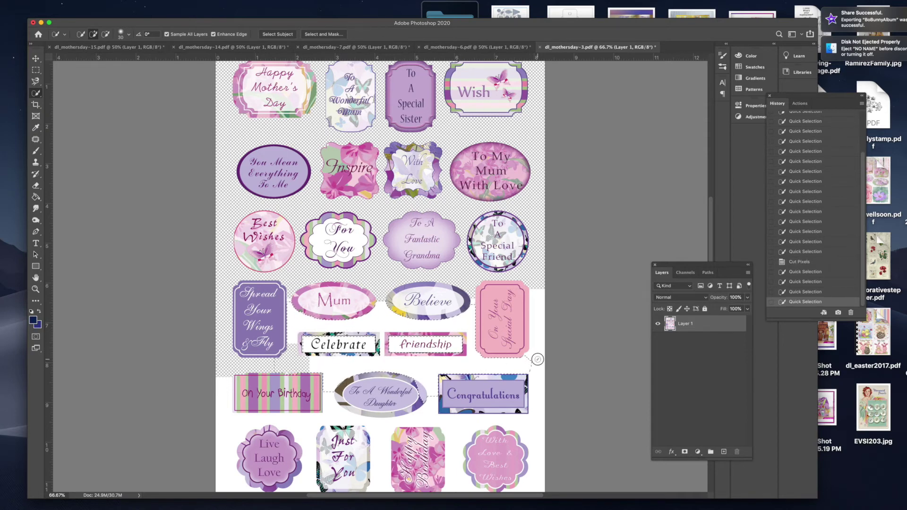
pyautogui.moveTo(536, 313); pyautogui.dragTo(537, 457)
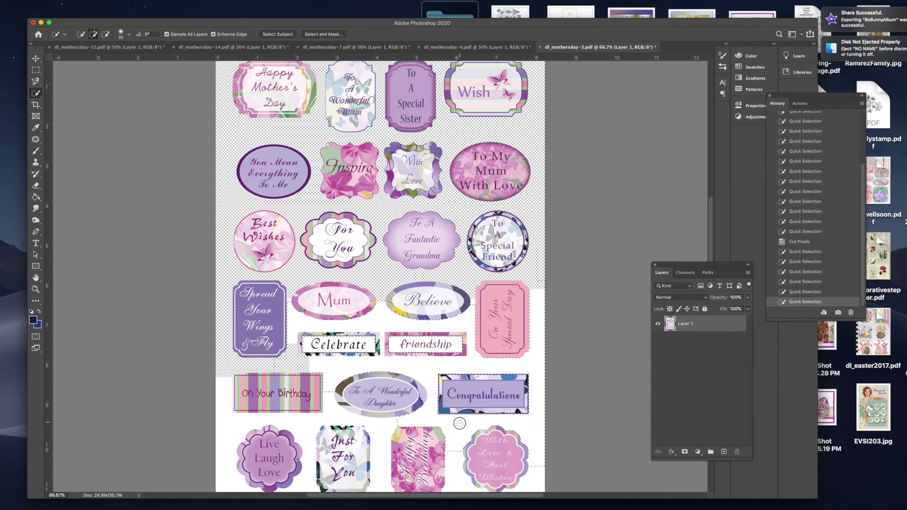
pyautogui.moveTo(380, 428); pyautogui.dragTo(379, 476)
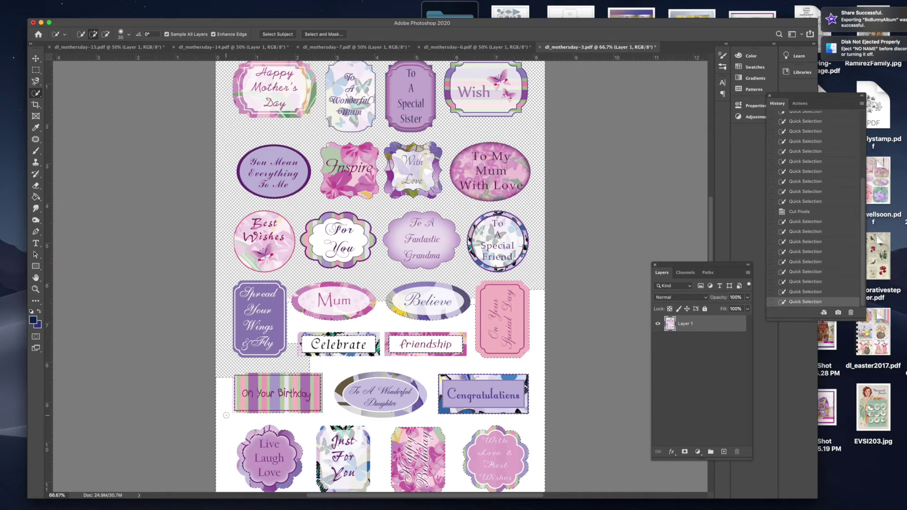
# Subtract the wrongly included tag areas, such as "Friendship", "On Your Birthday" and "Live Laugh Love", from the background selection.
pyautogui.click(106, 34)
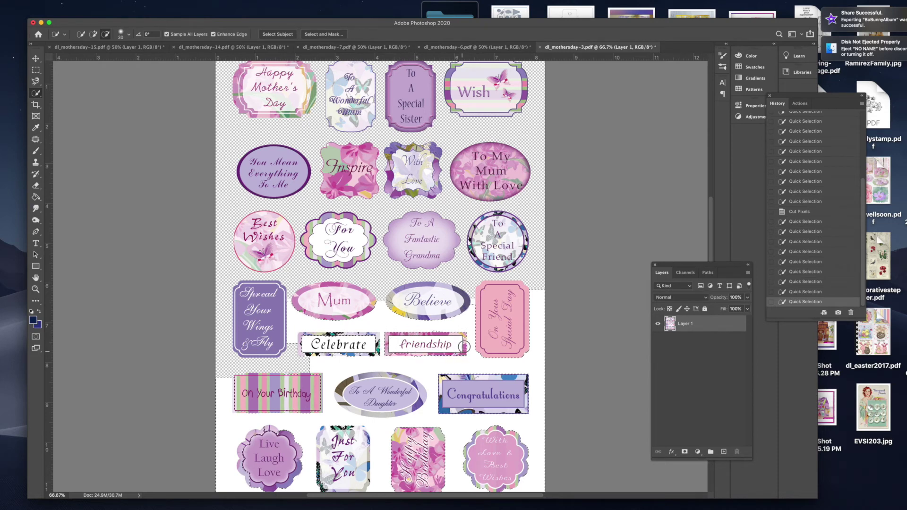
pyautogui.click(409, 378)
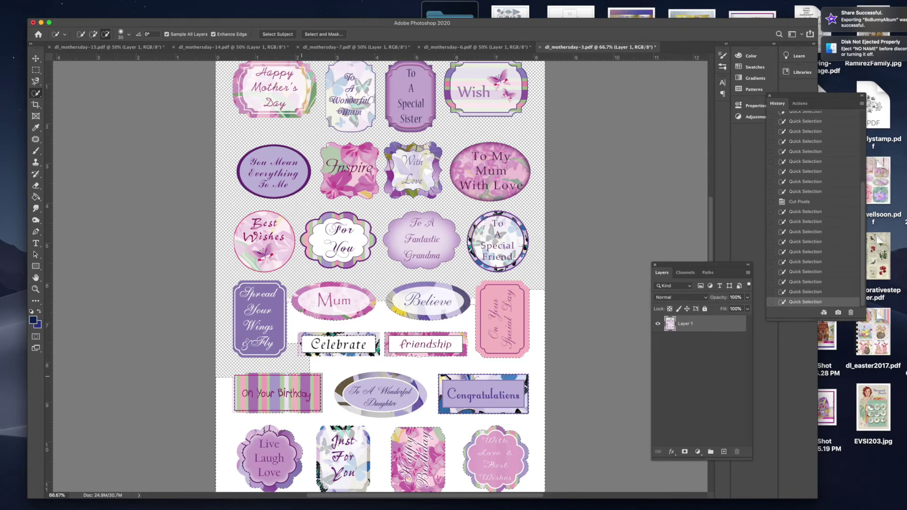
pyautogui.click(310, 375)
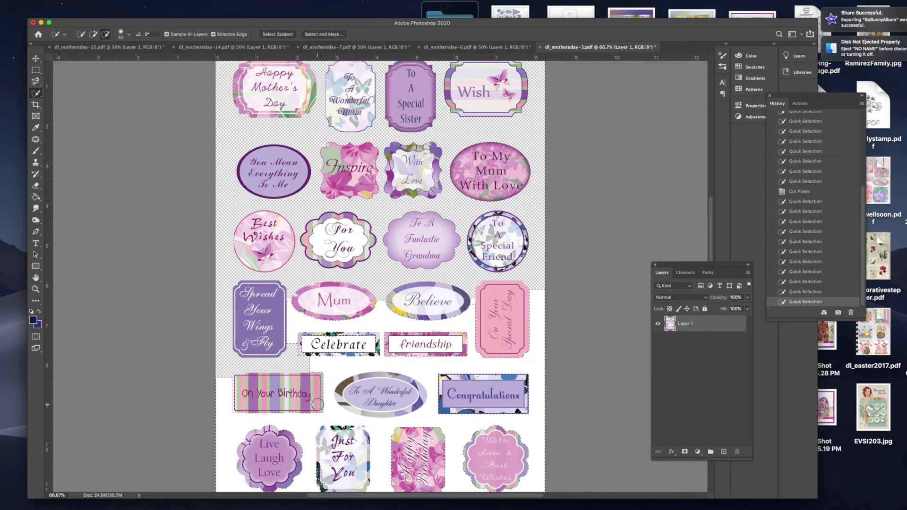
pyautogui.click(279, 433)
pyautogui.moveTo(279, 434)
pyautogui.mouseDown()
pyautogui.moveTo(249, 435)
pyautogui.moveTo(242, 466)
pyautogui.mouseUp()
pyautogui.moveTo(321, 461)
pyautogui.mouseDown()
pyautogui.moveTo(325, 491)
pyautogui.moveTo(354, 480)
pyautogui.moveTo(351, 454)
pyautogui.moveTo(366, 472)
pyautogui.mouseUp()
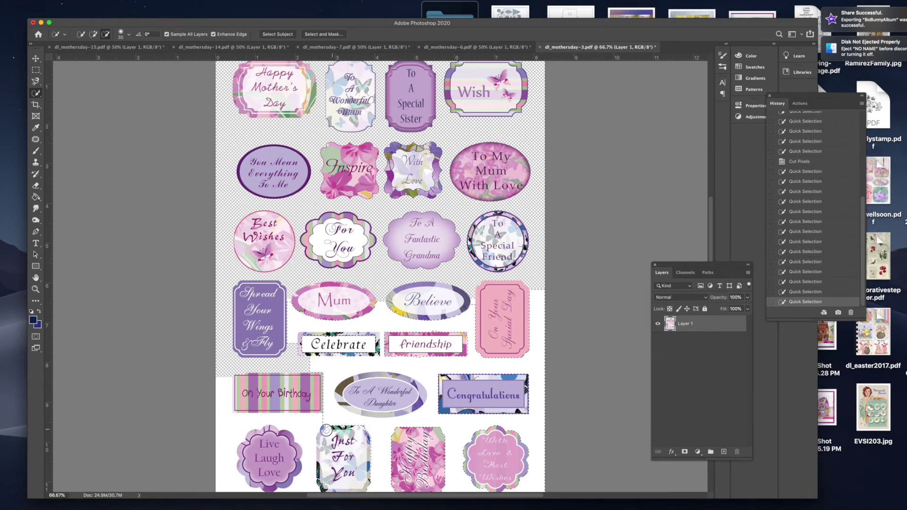
pyautogui.click(376, 436)
# Cut the selected white background from the lower part of the page.
pyautogui.scroll(-3, 376, 436)
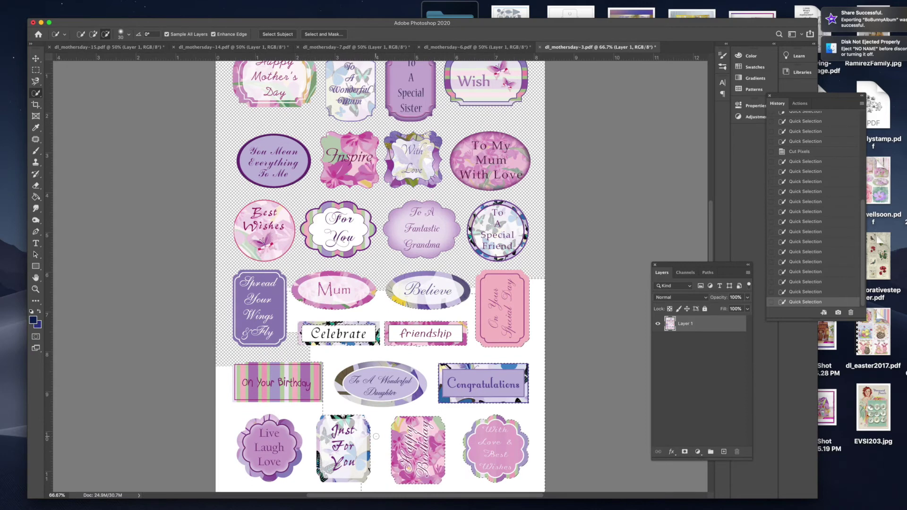
pyautogui.scroll(-1, 376, 435)
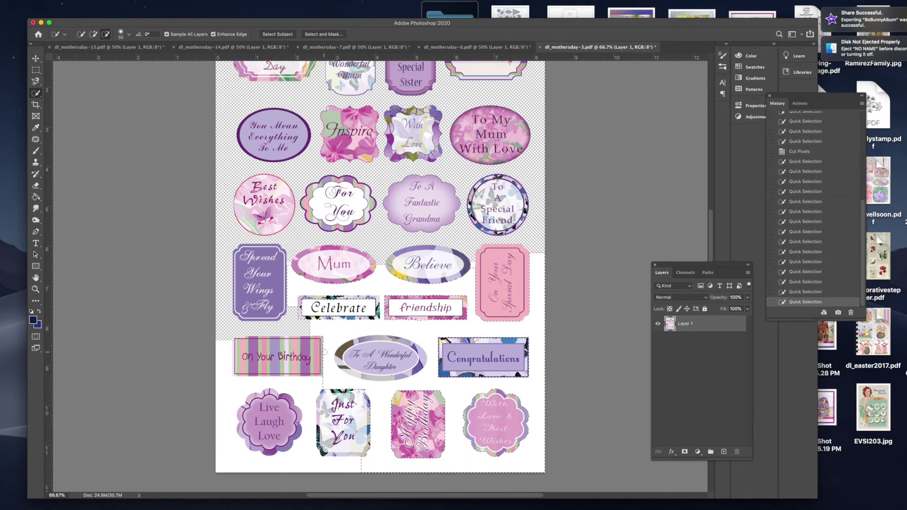
pyautogui.click(31, 1)
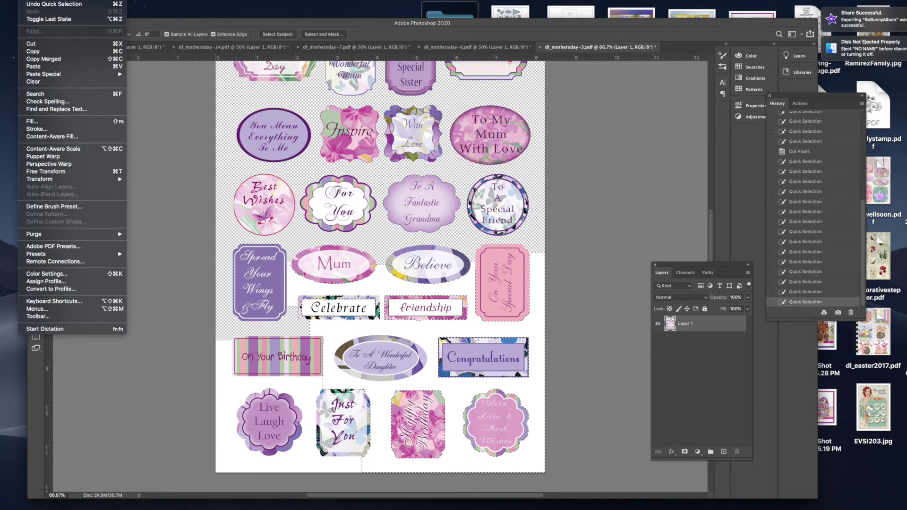
pyautogui.click(32, 44)
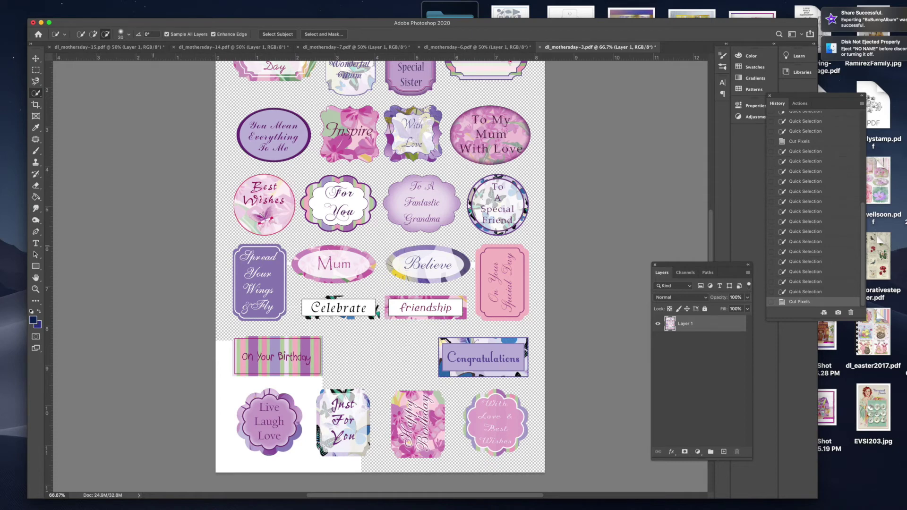
# Save the page as dl_mothersday-3.png in the TatteredLace folder in PNG format with the large file size option.
pyautogui.scroll(3, 381, 276)
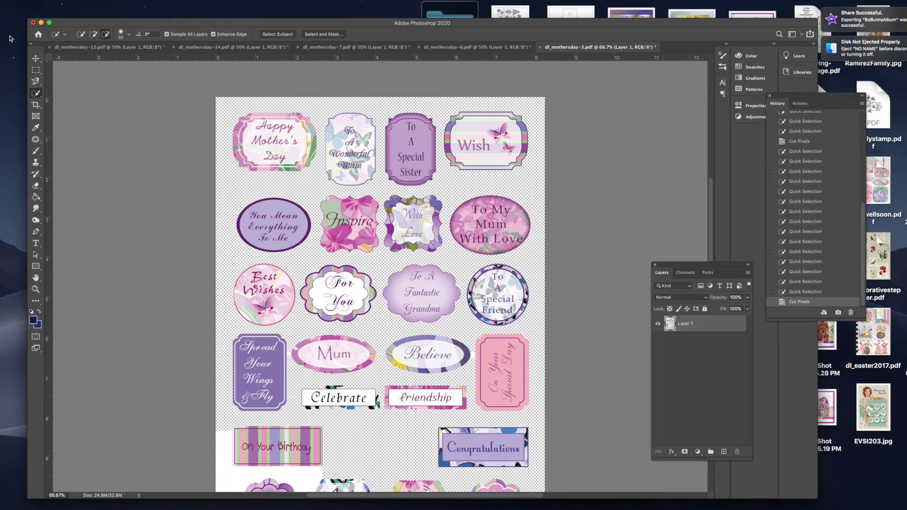
pyautogui.click(15, 1)
pyautogui.click(14, 85)
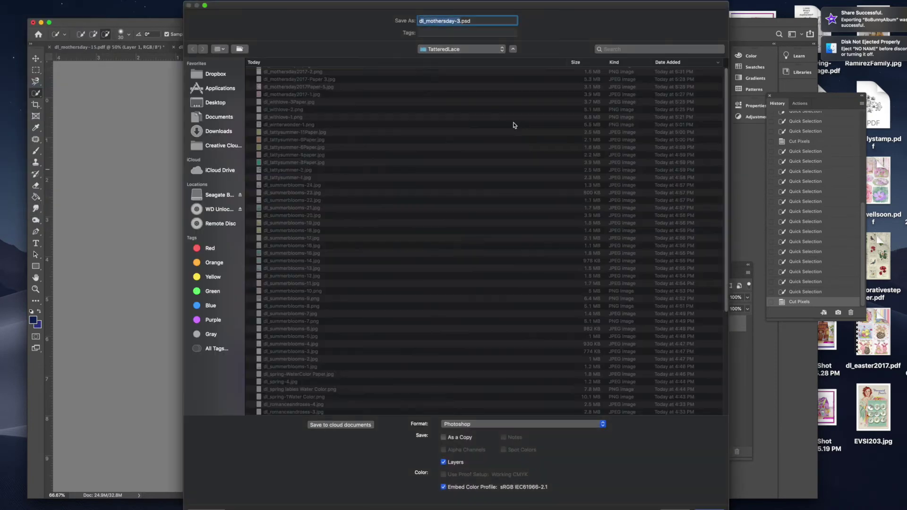
pyautogui.click(499, 425)
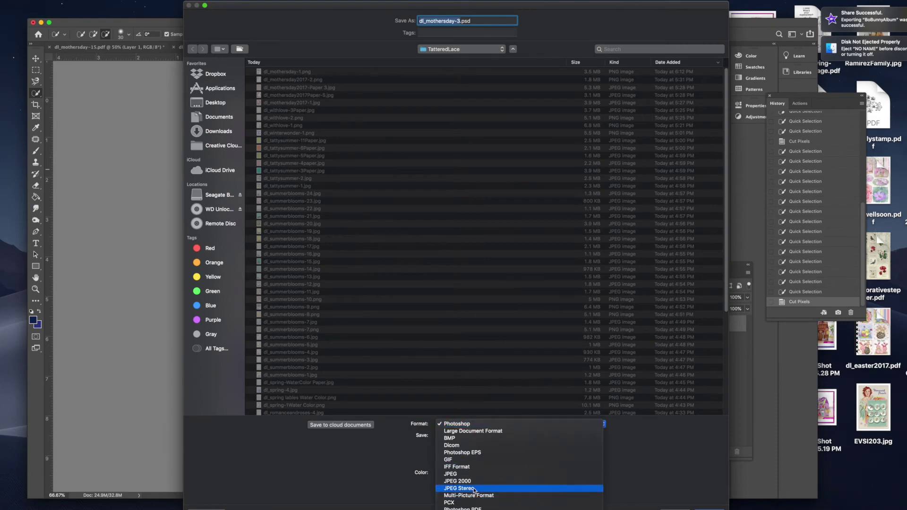
pyautogui.click(462, 476)
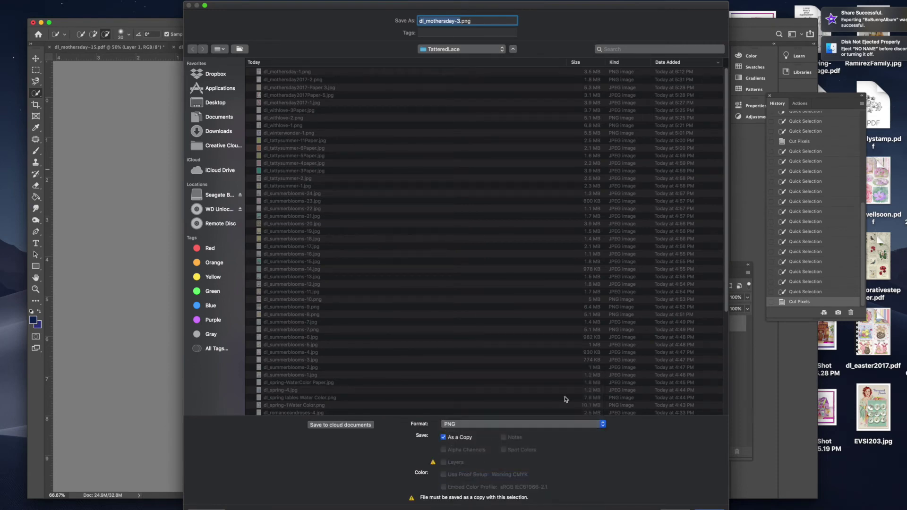
pyautogui.click(715, 507)
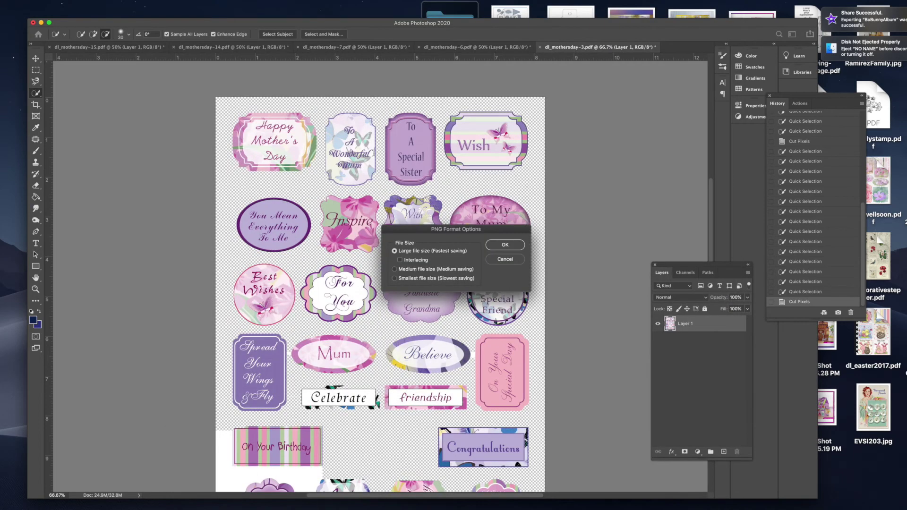
pyautogui.click(508, 246)
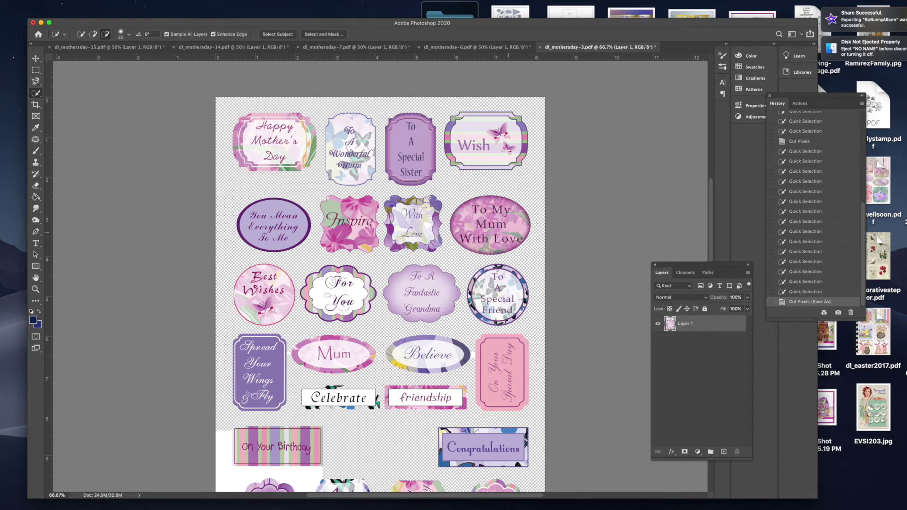
# Close the dl_mothersday-3.pdf document without saving its changes.
pyautogui.click(539, 47)
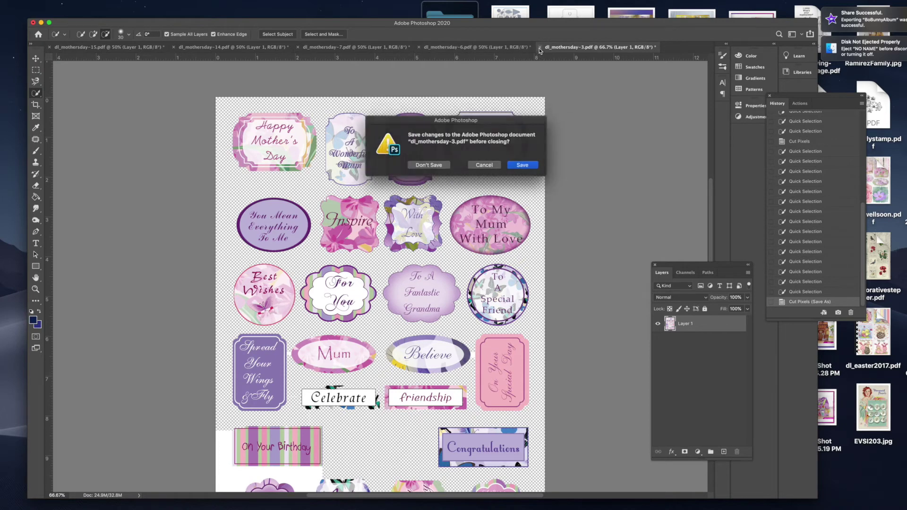
pyautogui.click(427, 165)
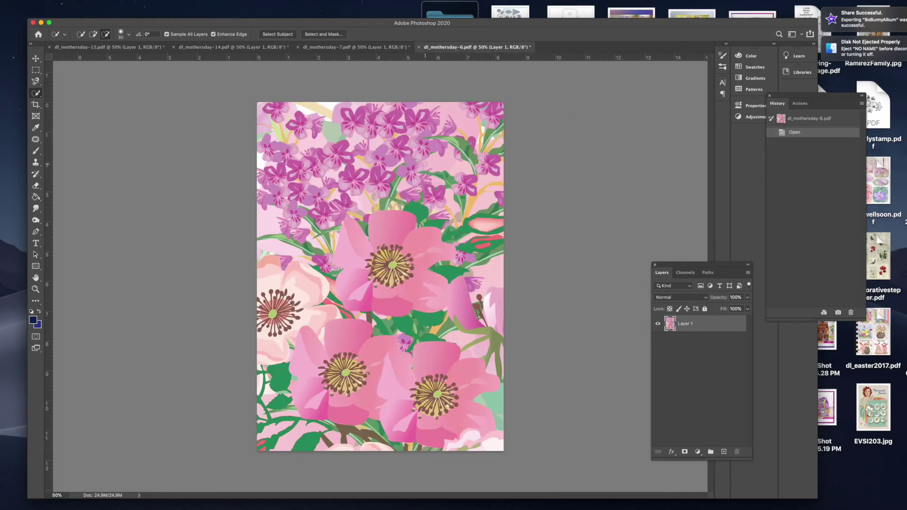
# Save the pink floral page as dl_mothersday-6Paper.jpg in JPEG format in the TatteredLace folder, and close its PDF document without saving.
pyautogui.click(18, 7)
pyautogui.click(30, 86)
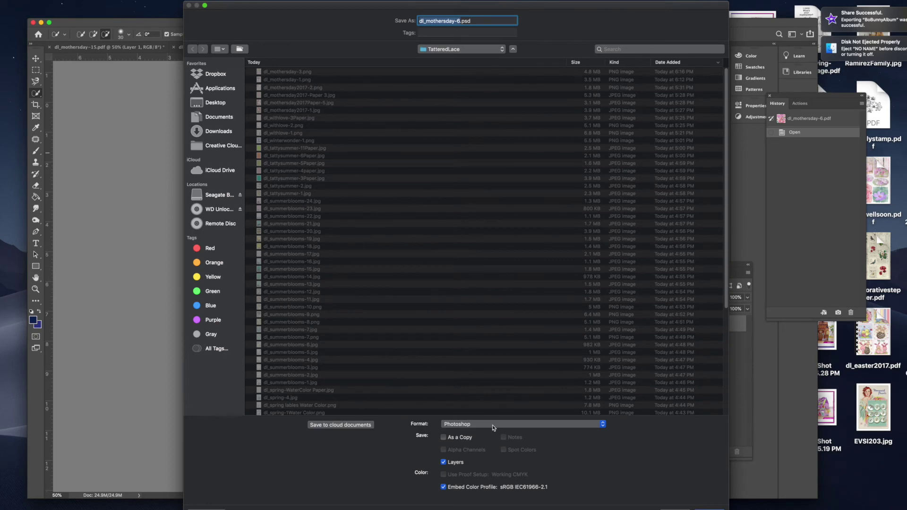
pyautogui.click(495, 427)
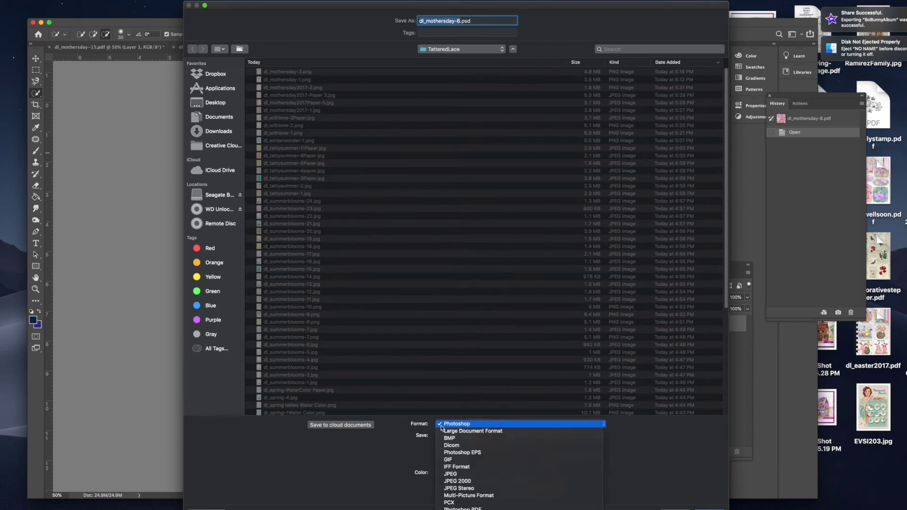
pyautogui.click(460, 474)
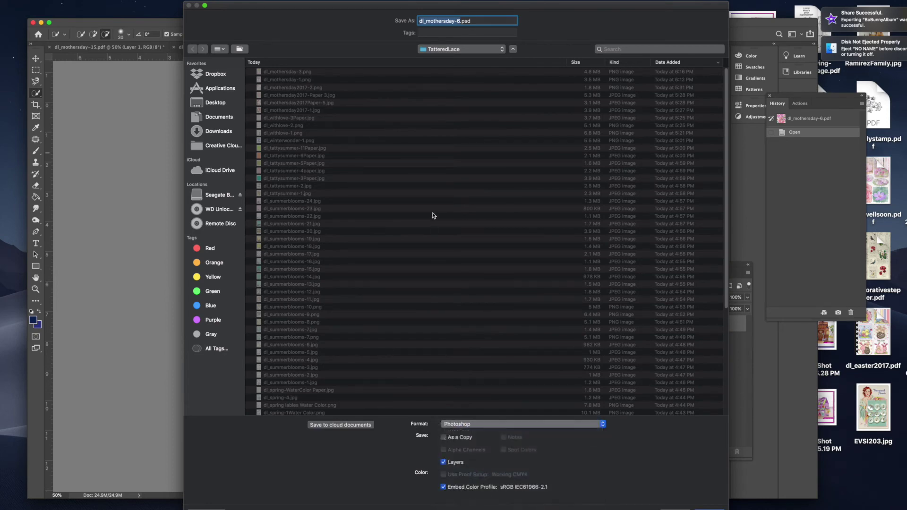
pyautogui.click(458, 21)
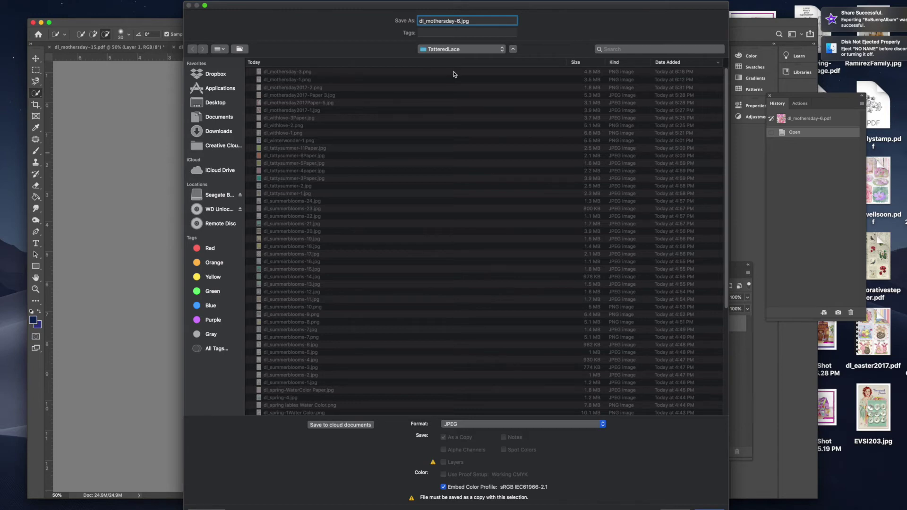
pyautogui.write('Paper')
pyautogui.click(705, 507)
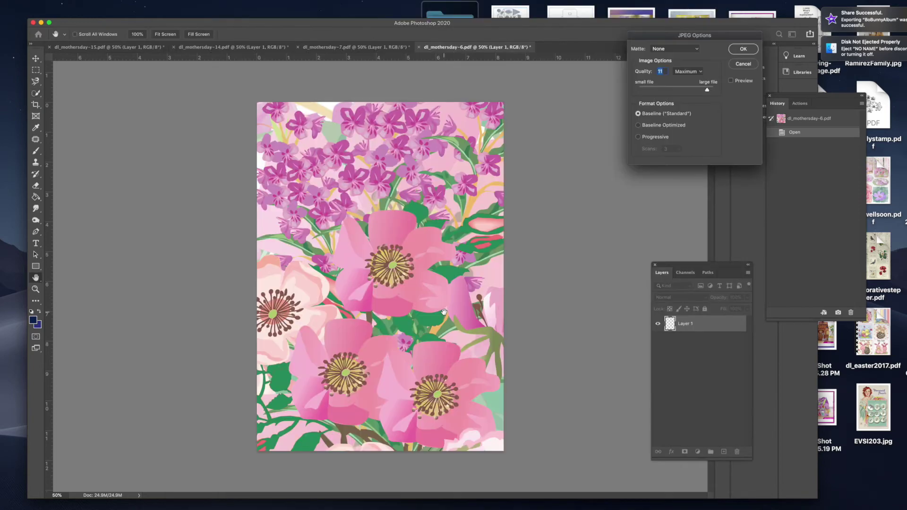
pyautogui.click(731, 50)
pyautogui.click(419, 50)
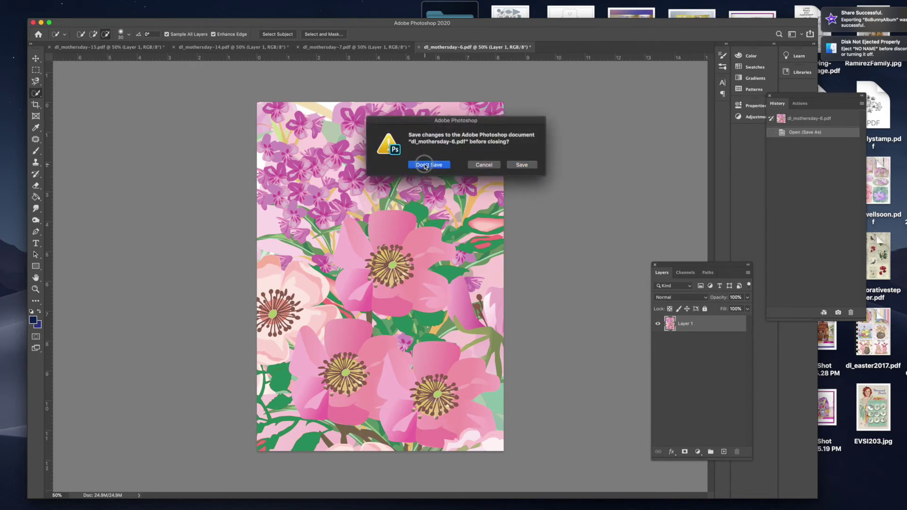
pyautogui.click(424, 164)
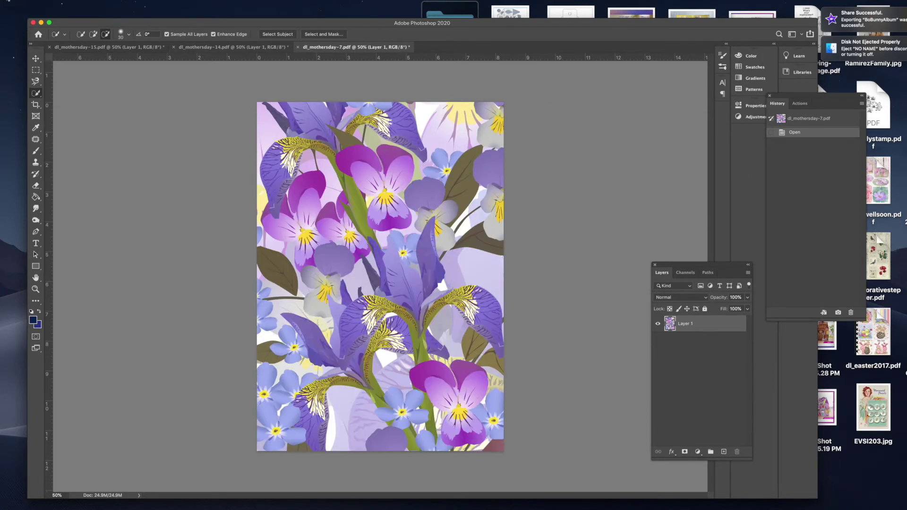
# Save the purple iris page as dl_mothersday-7Paper.jpg in JPEG format in the TatteredLace folder, and close its PDF document without saving.
pyautogui.click(9, 1)
pyautogui.click(19, 83)
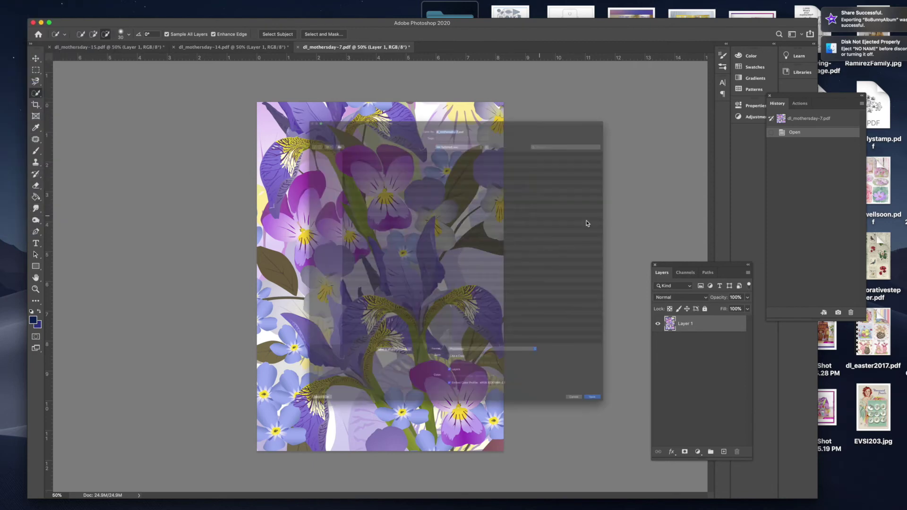
pyautogui.press('Right')
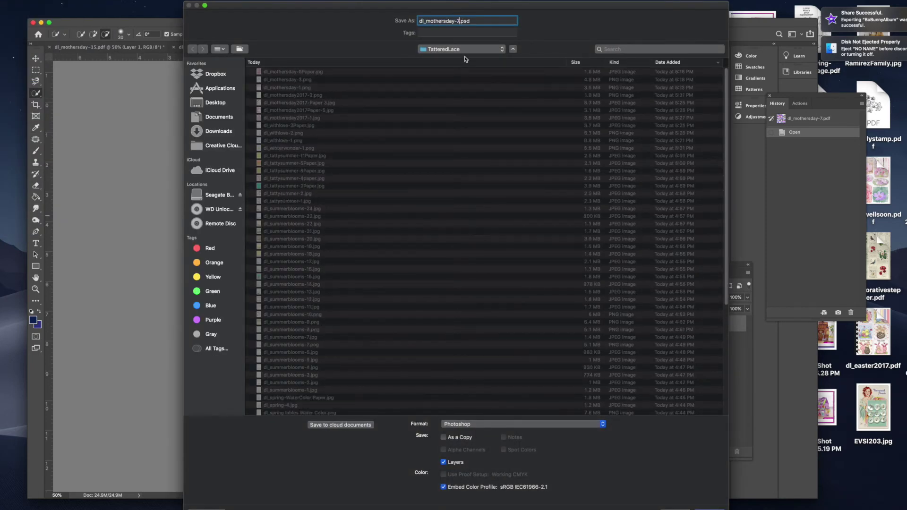
pyautogui.write('Raper')
pyautogui.click(544, 424)
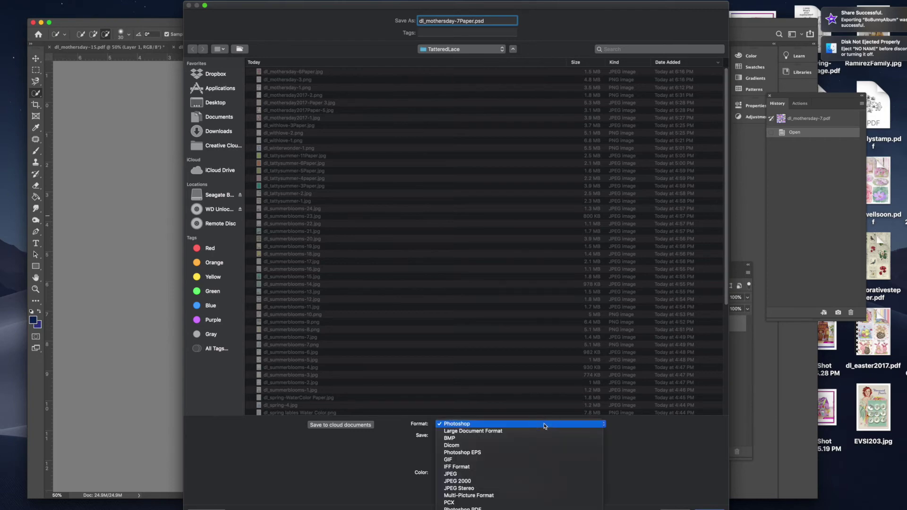
pyautogui.click(484, 474)
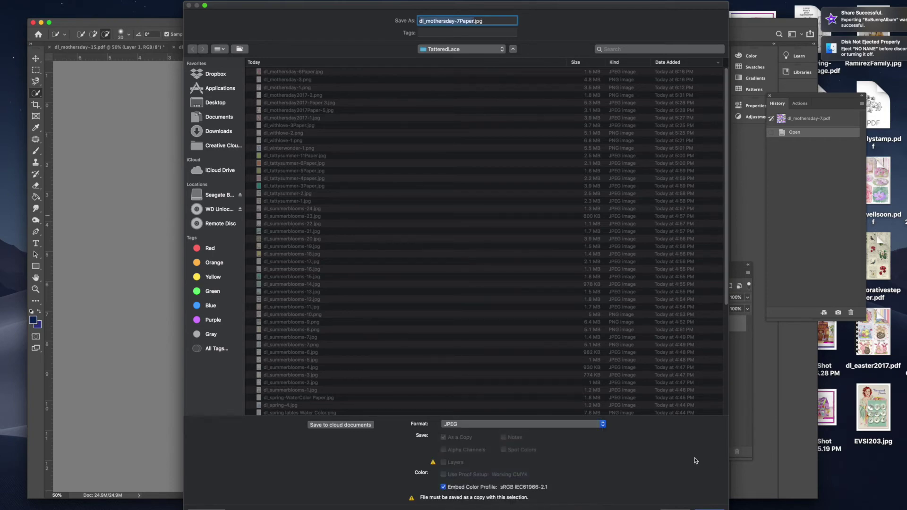
pyautogui.click(710, 508)
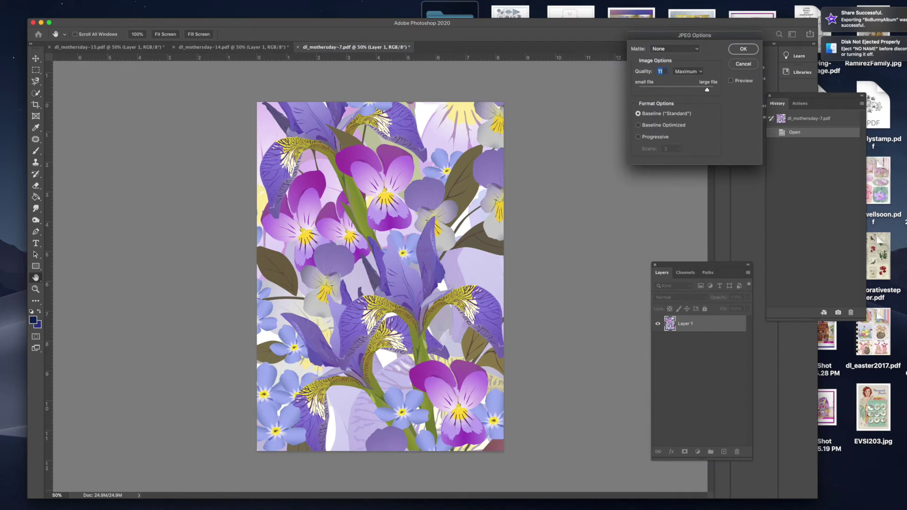
pyautogui.click(742, 49)
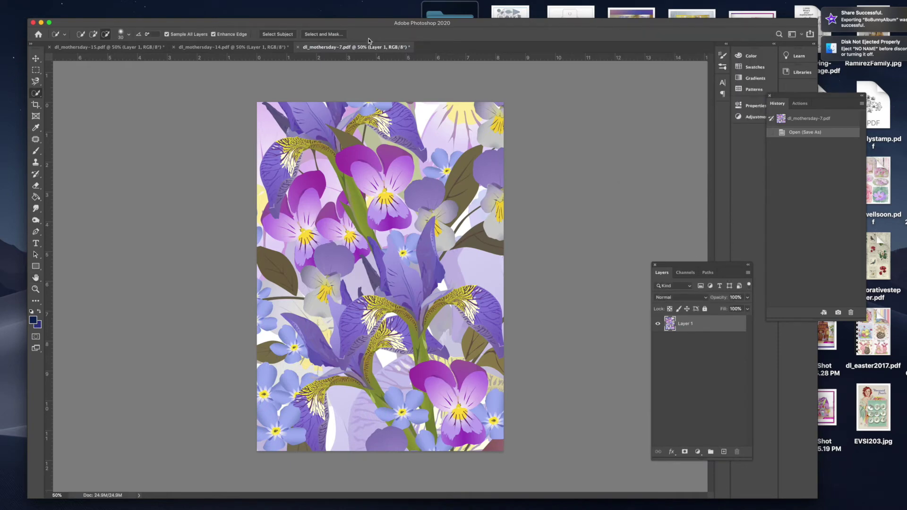
pyautogui.click(298, 47)
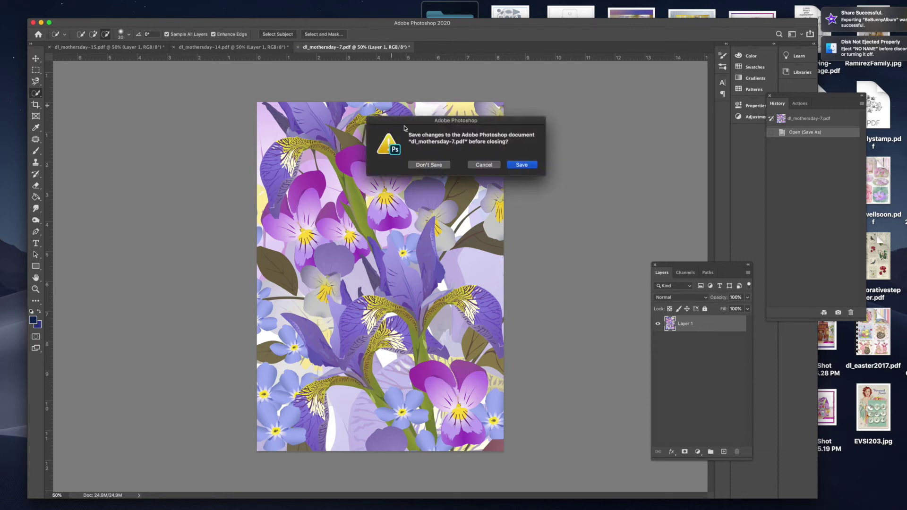
pyautogui.click(421, 165)
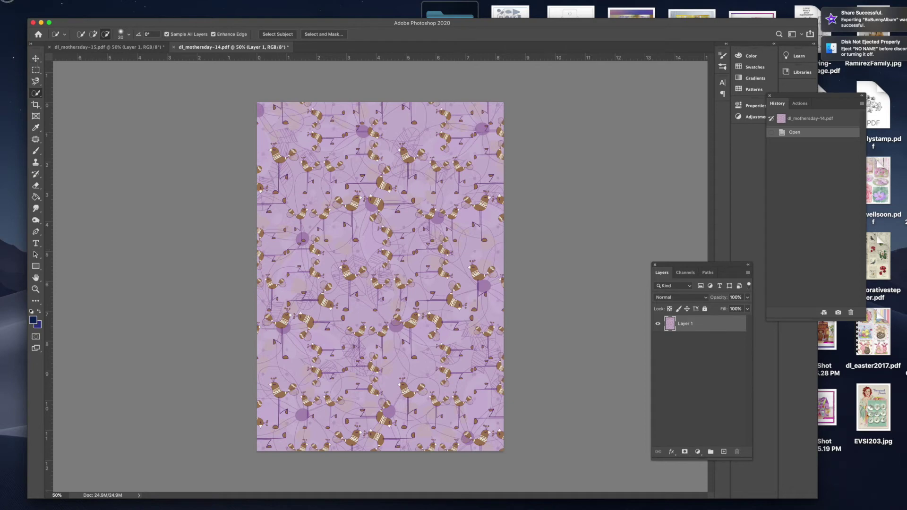
# Save the lilac bird-pattern page as dl_mothersday-14Paper.jpg in JPEG format in the TatteredLace folder, and close its PDF document without saving.
pyautogui.click(6, 1)
pyautogui.click(47, 85)
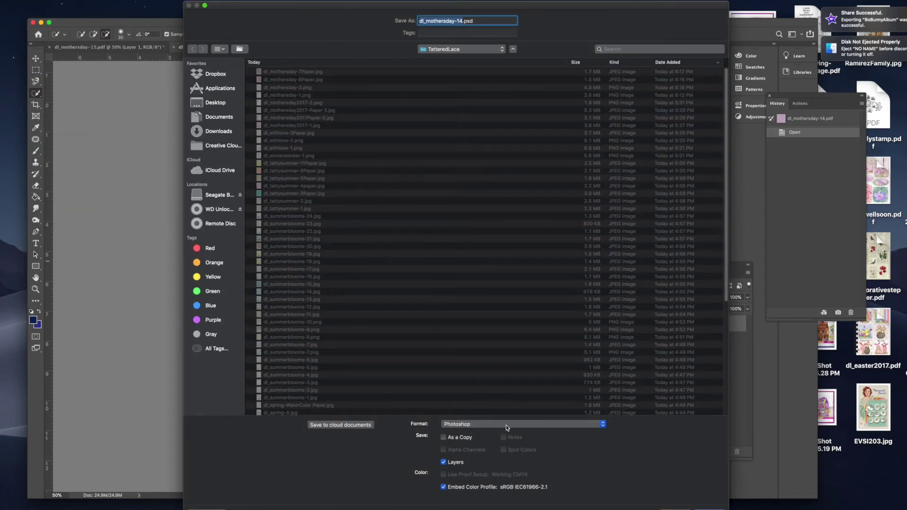
pyautogui.click(506, 424)
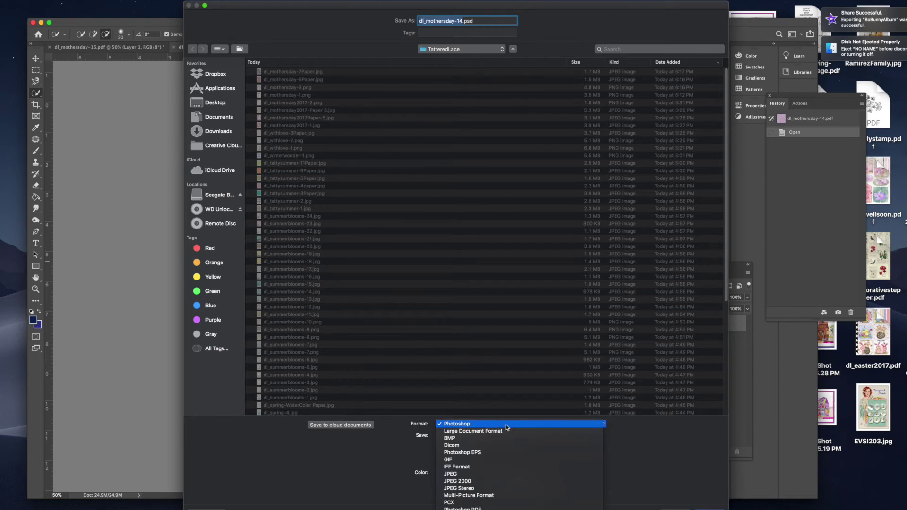
pyautogui.click(477, 474)
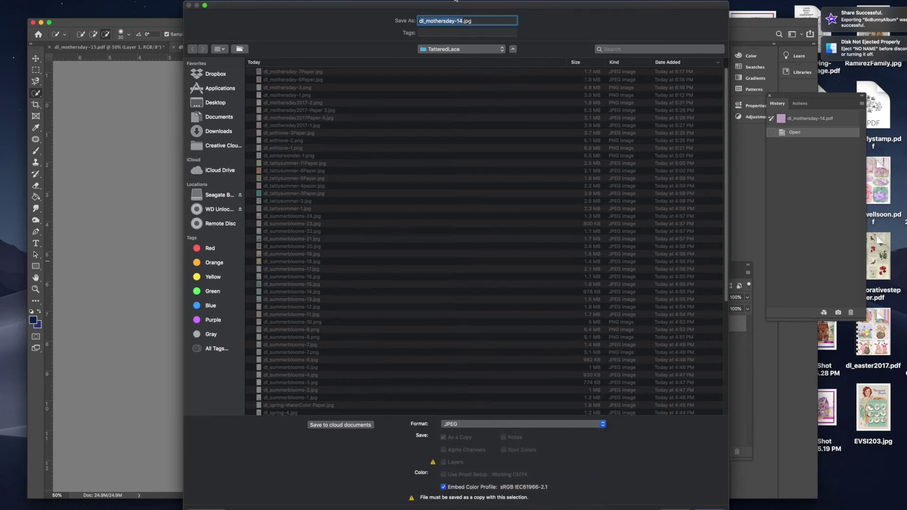
pyautogui.click(463, 22)
pyautogui.write('Pap')
pyautogui.press('Return')
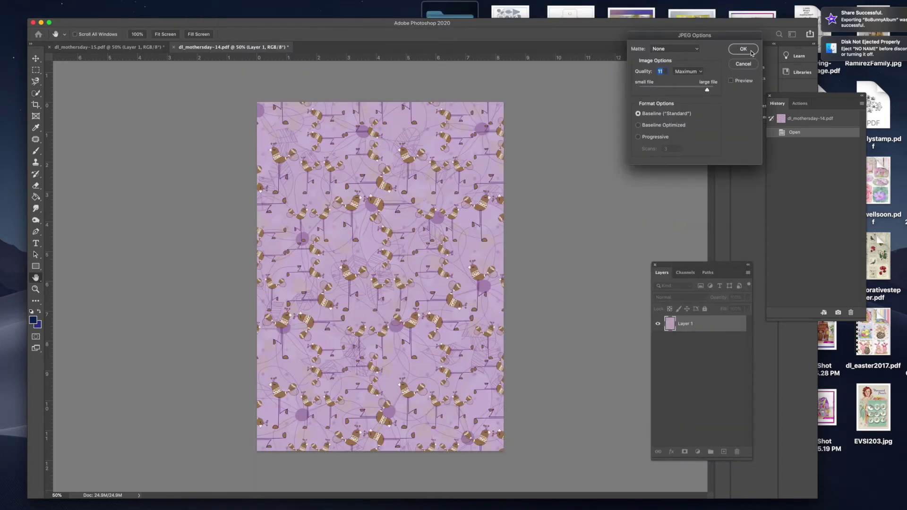
pyautogui.press('Return')
pyautogui.click(174, 47)
pyautogui.click(432, 166)
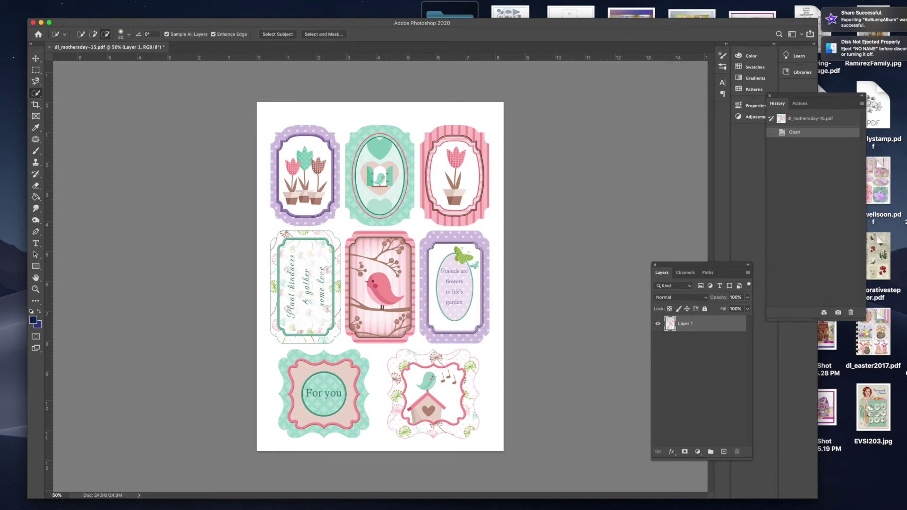
# Close the remaining dl_mothersday-15.pdf tag page without saving it.
pyautogui.click(50, 47)
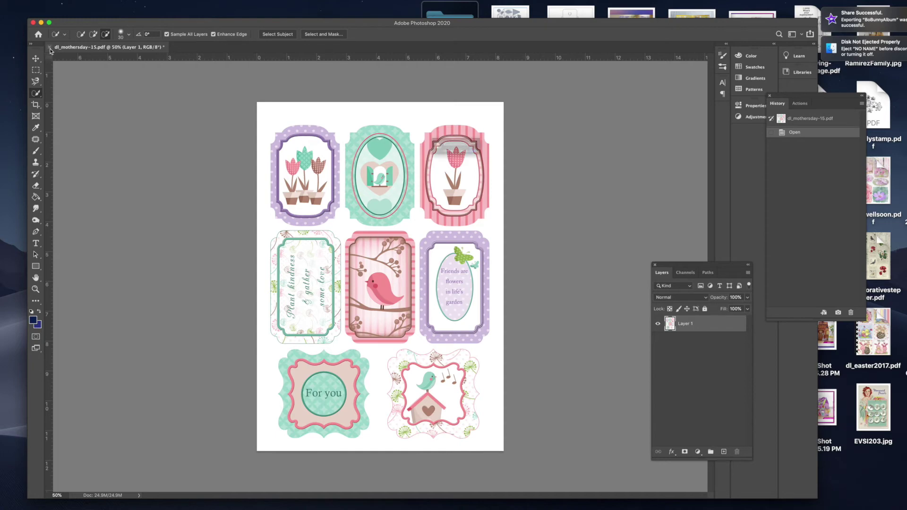
pyautogui.click(429, 165)
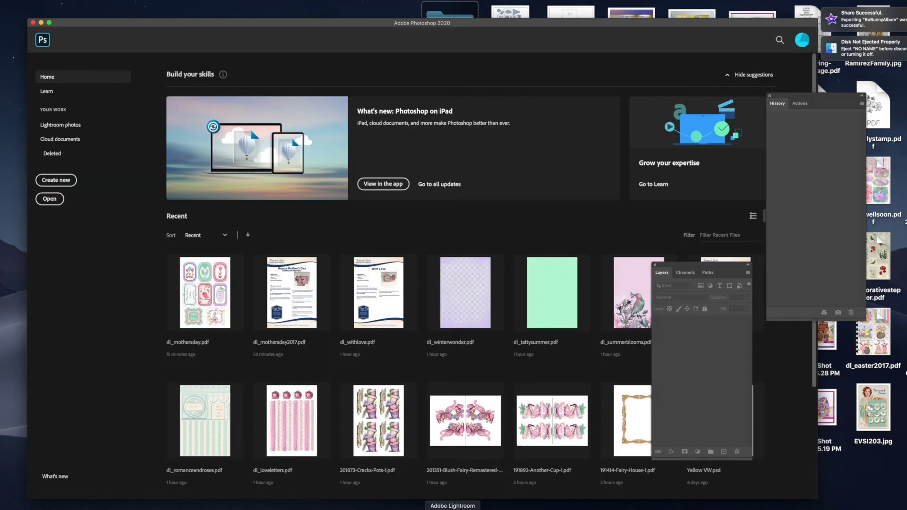
# Switch to Lightroom and import the new dl_mothersday images from the TatteredLace folder inside DigitalCrafting into the Crafting catalog.
pyautogui.click(455, 509)
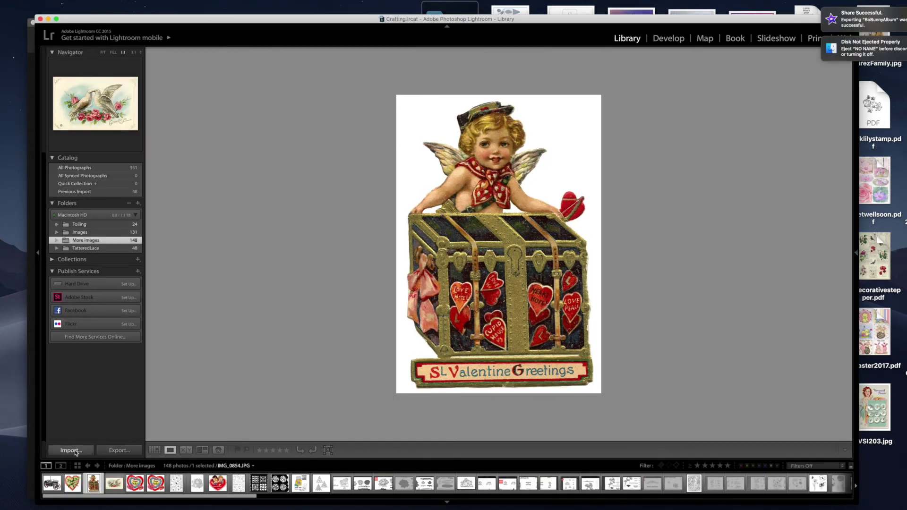
pyautogui.click(71, 450)
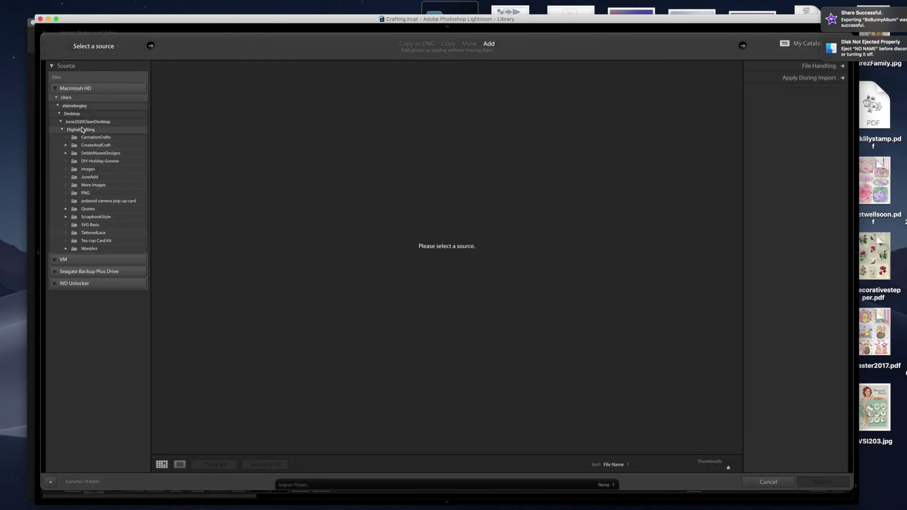
pyautogui.click(82, 234)
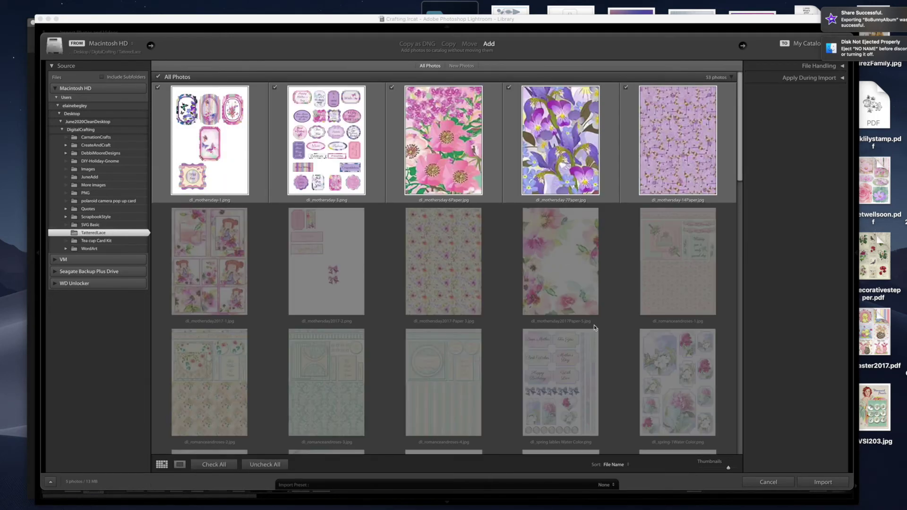
pyautogui.scroll(-3, 594, 327)
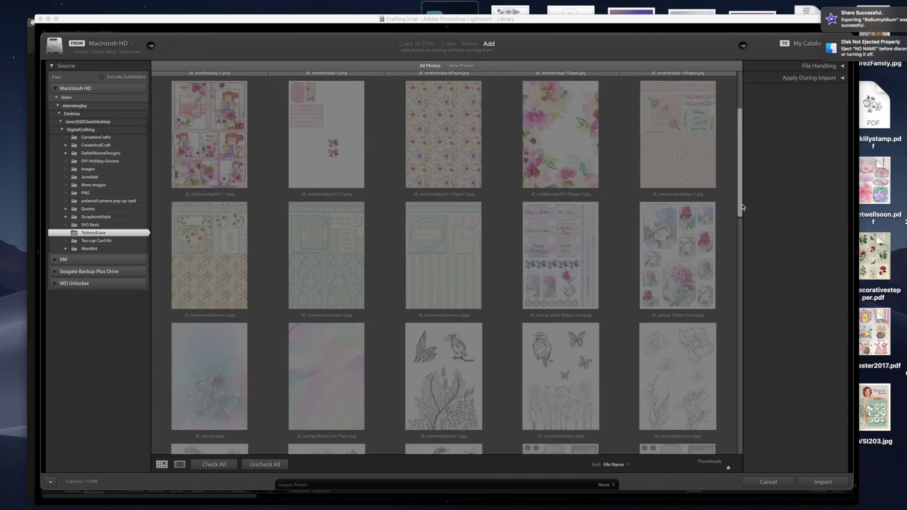
pyautogui.moveTo(742, 199); pyautogui.dragTo(739, 112)
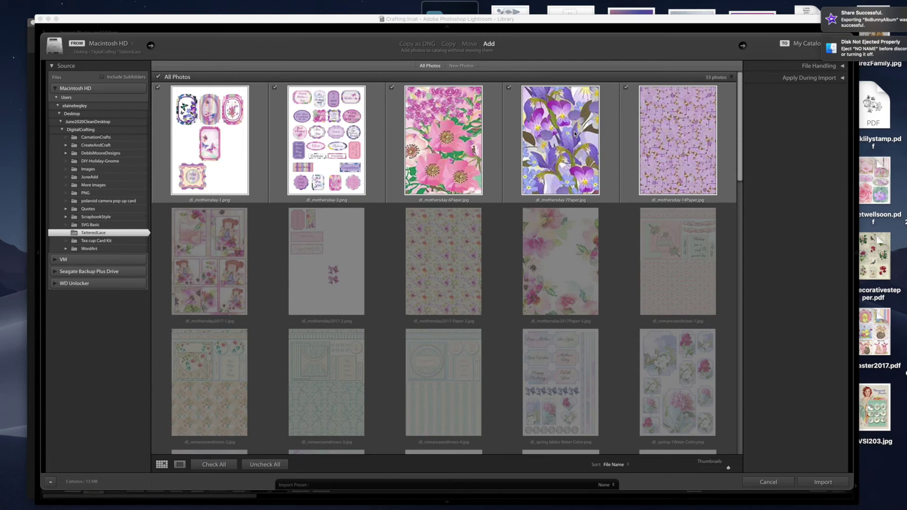
pyautogui.click(822, 481)
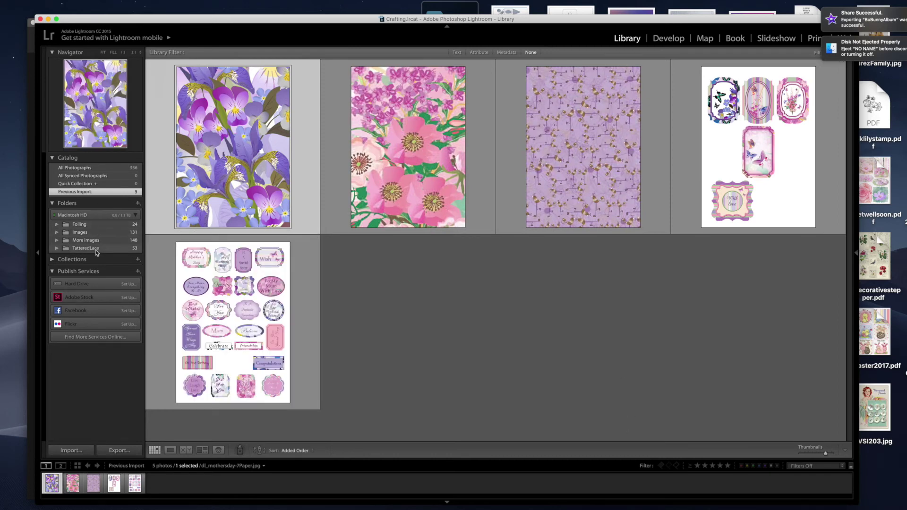
# Open the TatteredLace folder in the Lightroom library and look through its paper and stamp images.
pyautogui.click(85, 248)
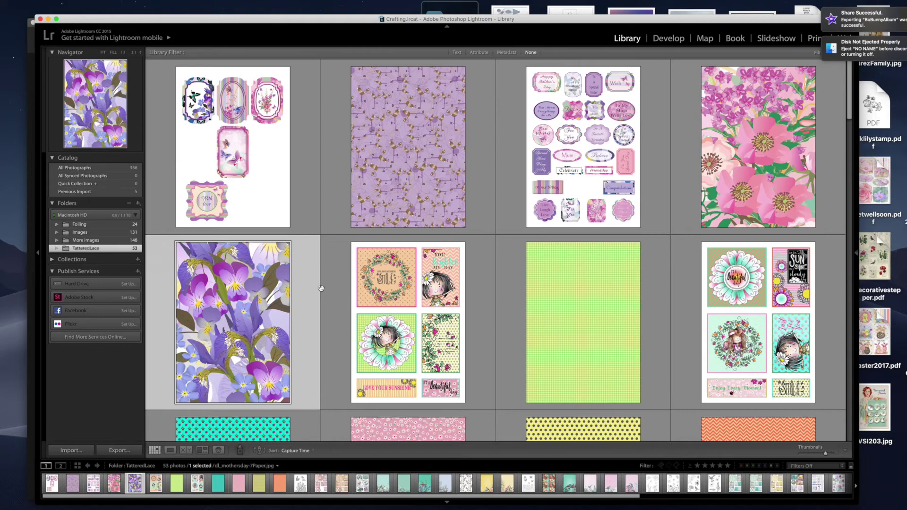
pyautogui.scroll(-10, 321, 289)
pyautogui.scroll(-4, 321, 289)
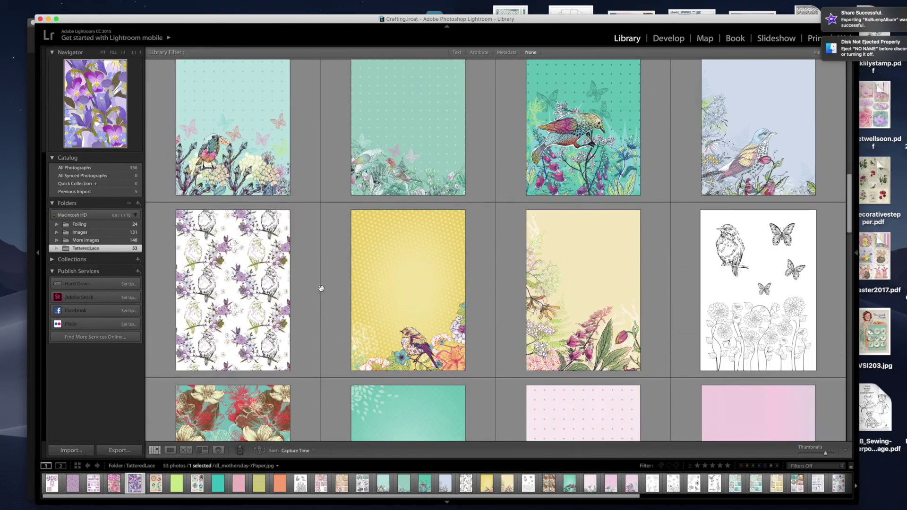
pyautogui.scroll(-8, 321, 288)
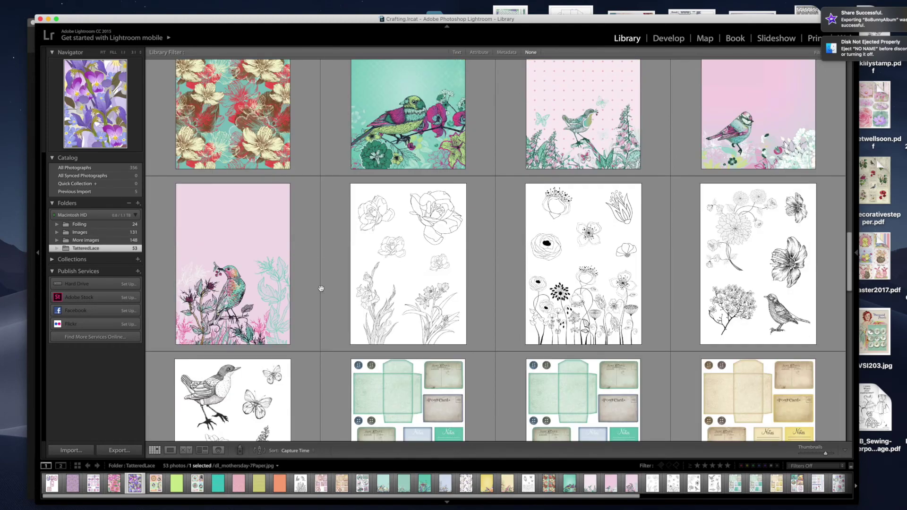
pyautogui.scroll(8, 321, 289)
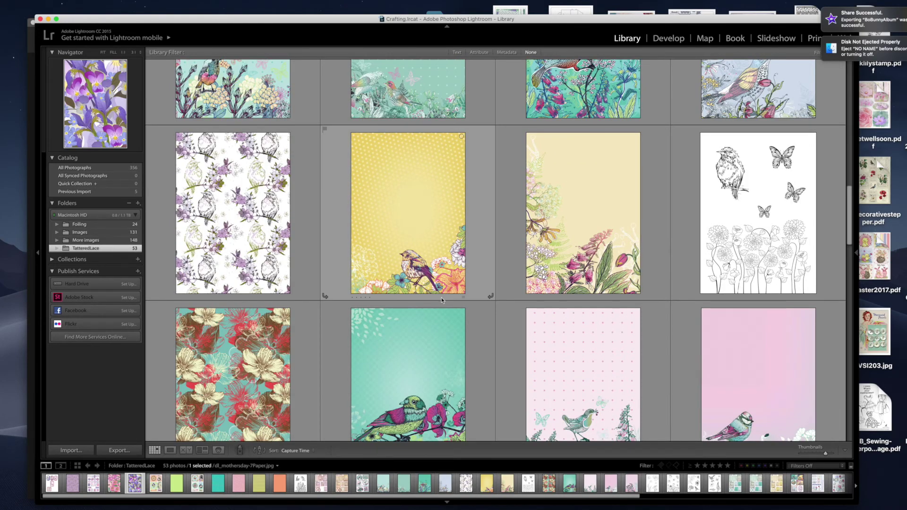
pyautogui.scroll(-3, 443, 293)
pyautogui.scroll(-6, 431, 308)
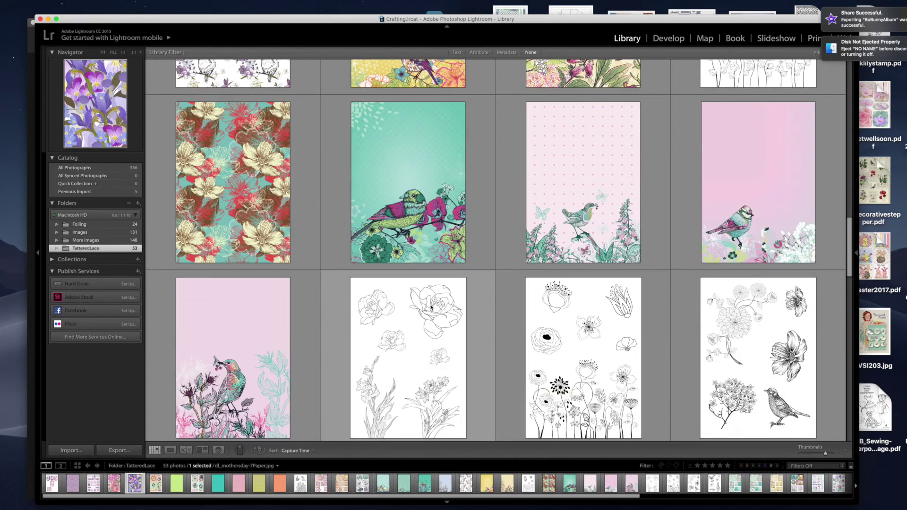
# Examine dl_summerblooms-4.jpg, the yellow Notes and Memories tag page and the pink bird paper enlarged, and return to the thumbnail grid.
pyautogui.click(565, 250)
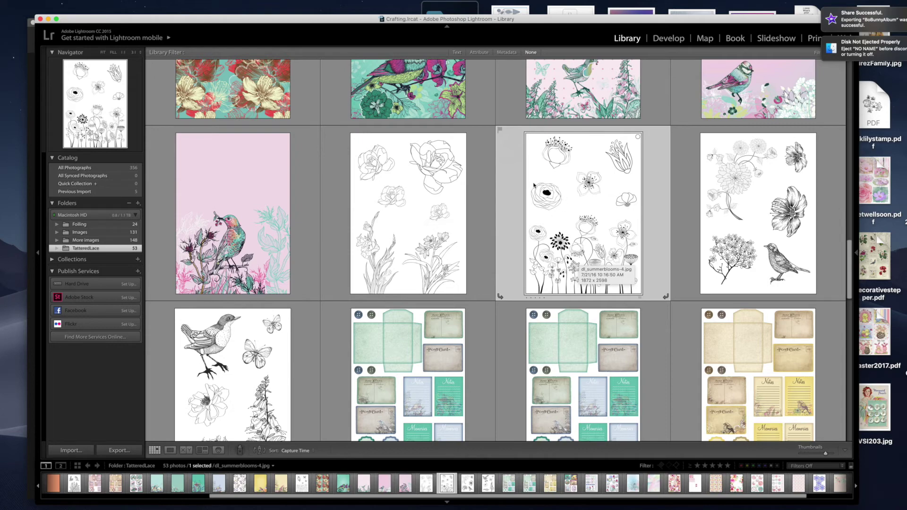
pyautogui.press('z')
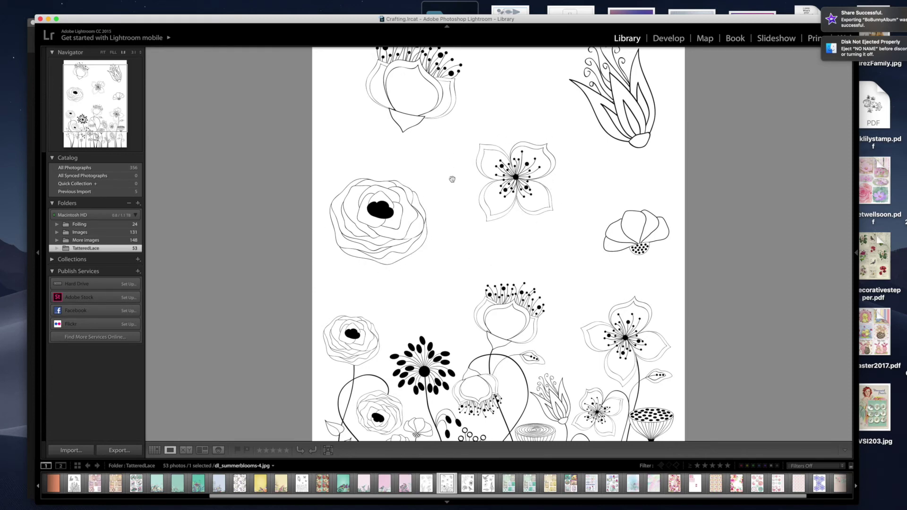
pyautogui.scroll(-5, 530, 275)
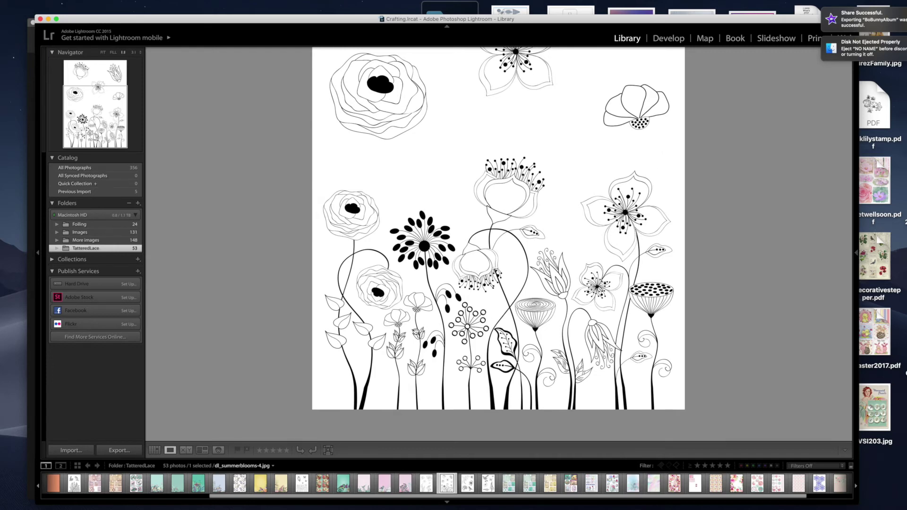
pyautogui.press('Right')
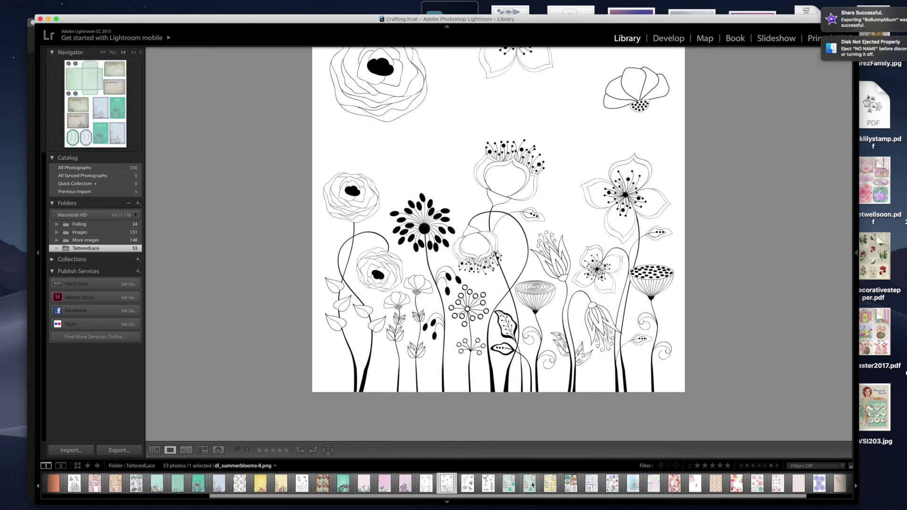
pyautogui.click(547, 485)
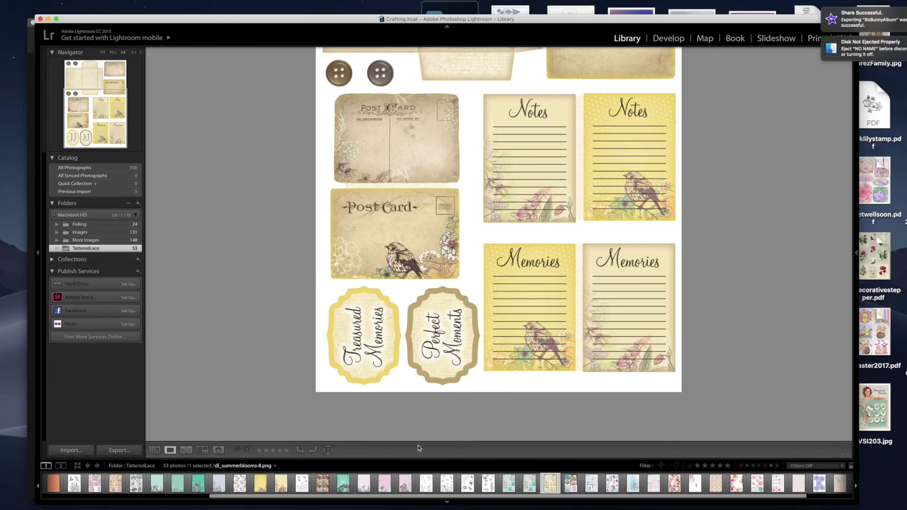
pyautogui.click(386, 484)
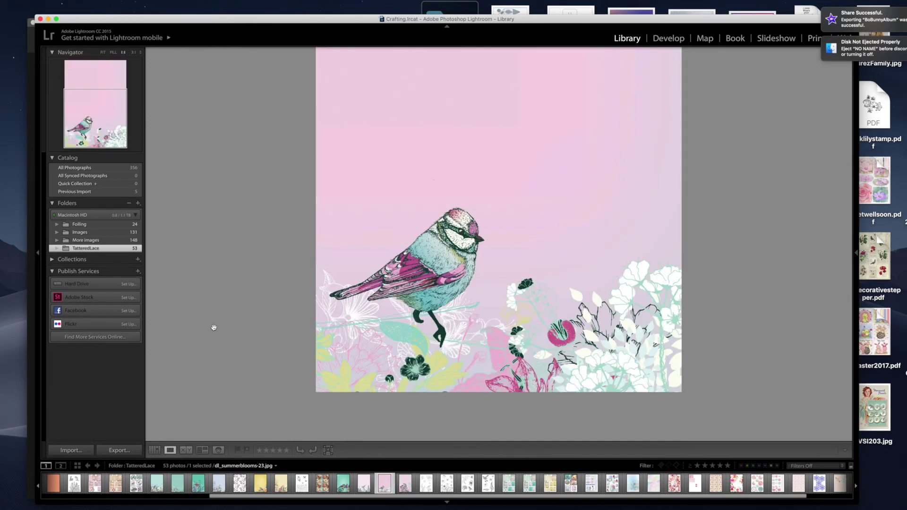
pyautogui.click(154, 450)
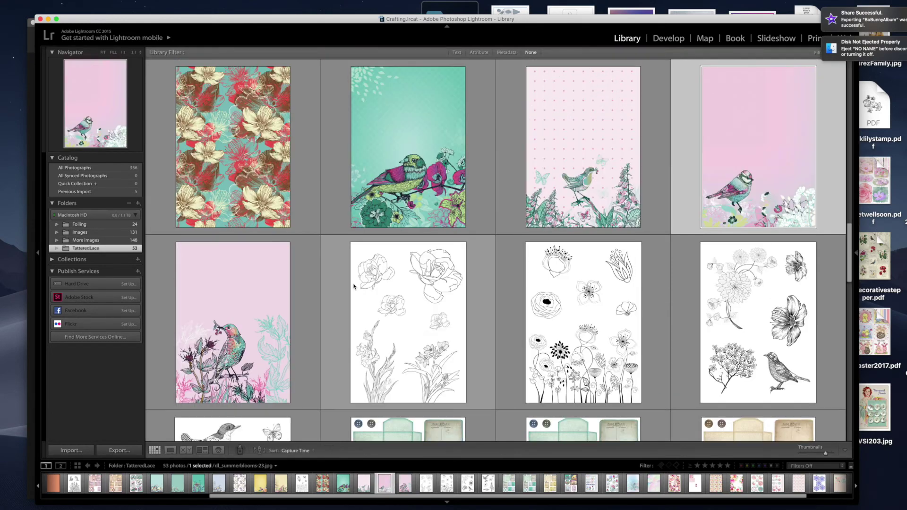
# Look through the remaining tag, paper and stamp thumbnails of the TatteredLace folder, returning to its first images.
pyautogui.scroll(-10, 354, 286)
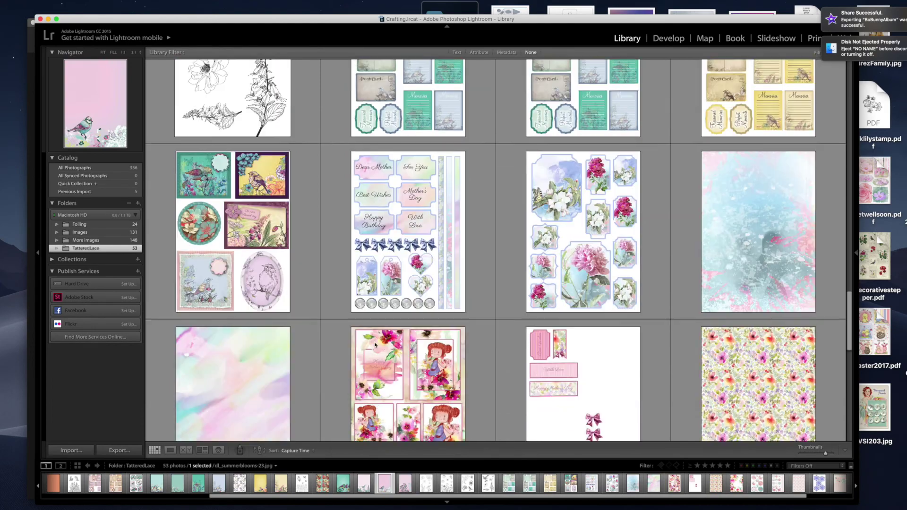
pyautogui.scroll(-10, 375, 344)
pyautogui.scroll(8, 375, 344)
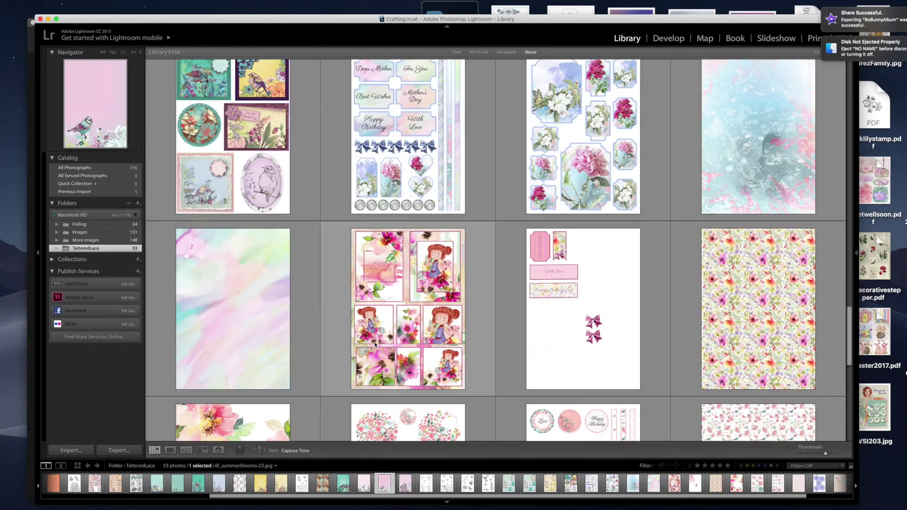
pyautogui.scroll(15, 375, 344)
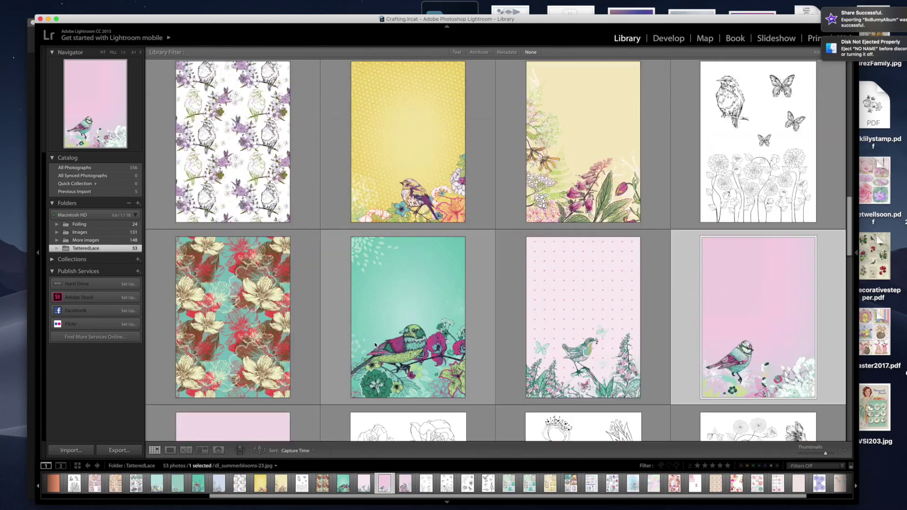
pyautogui.scroll(18, 375, 345)
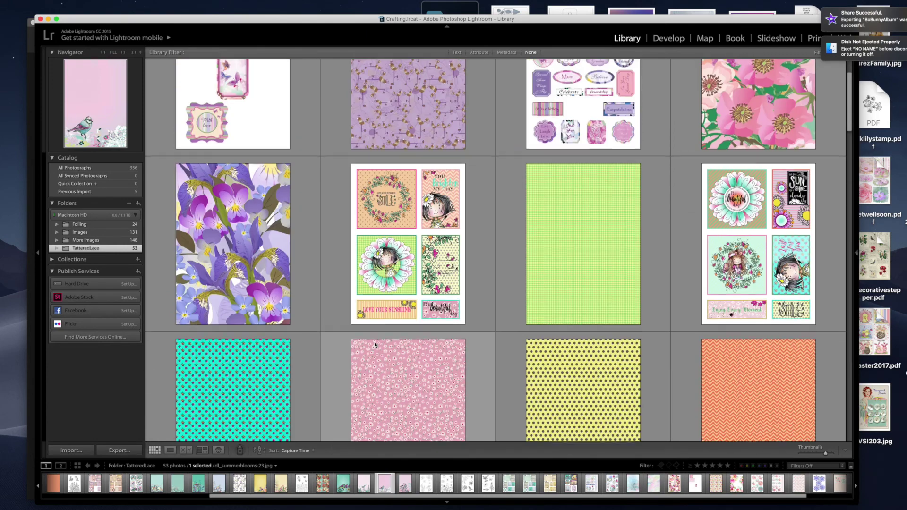
pyautogui.scroll(3, 375, 344)
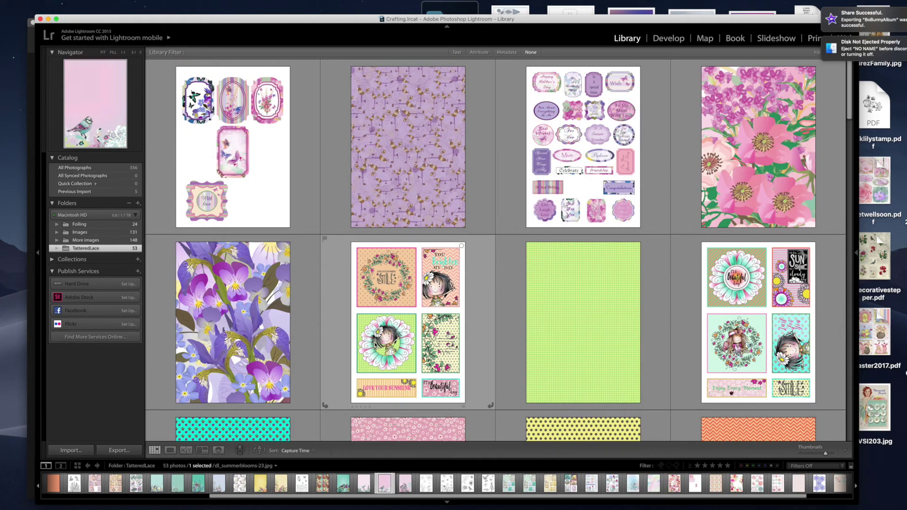
# Select dl_mothersday-6Paper.jpg and browse the patterned papers, vintage note tags and bird pages that follow it.
pyautogui.click(740, 129)
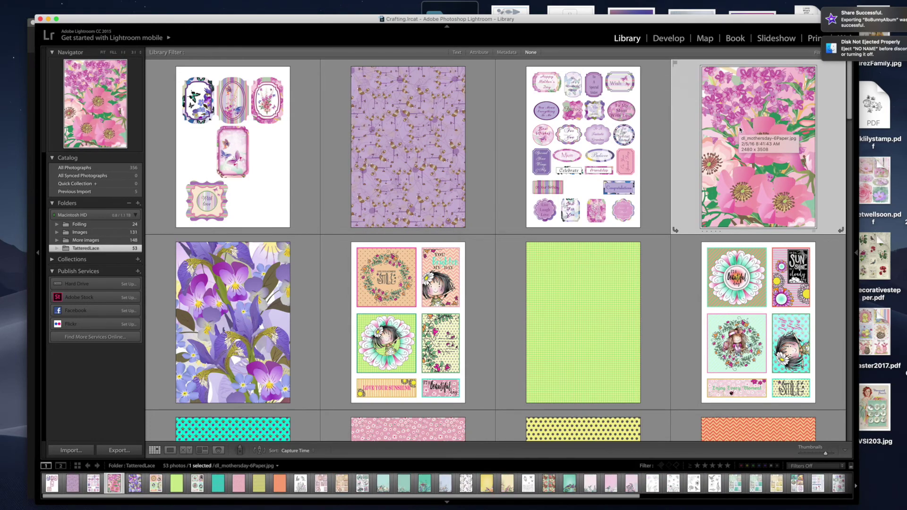
pyautogui.scroll(-10, 739, 129)
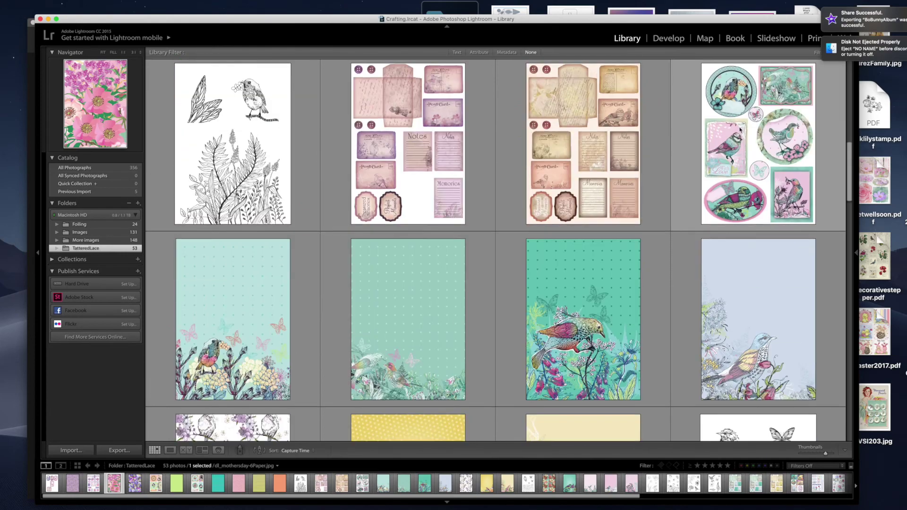
pyautogui.scroll(-7, 740, 129)
pyautogui.scroll(4, 740, 130)
pyautogui.scroll(5, 740, 129)
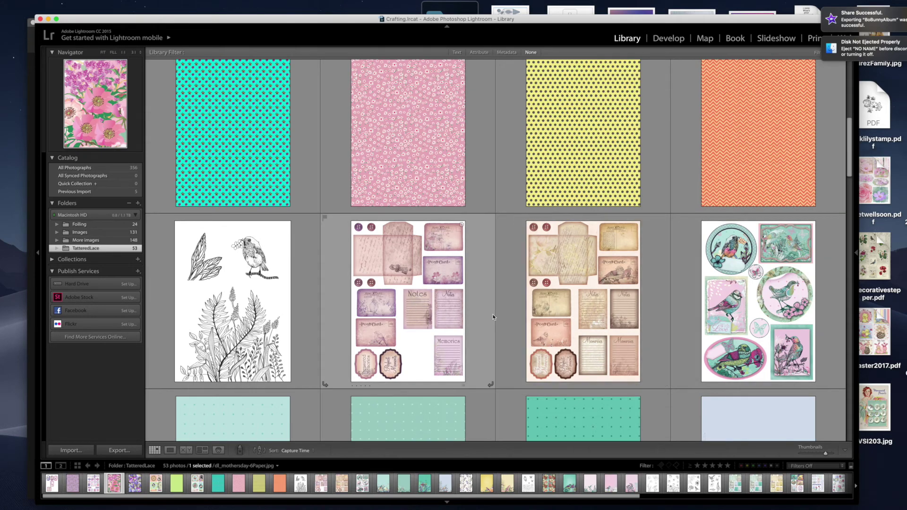
pyautogui.scroll(-3, 544, 321)
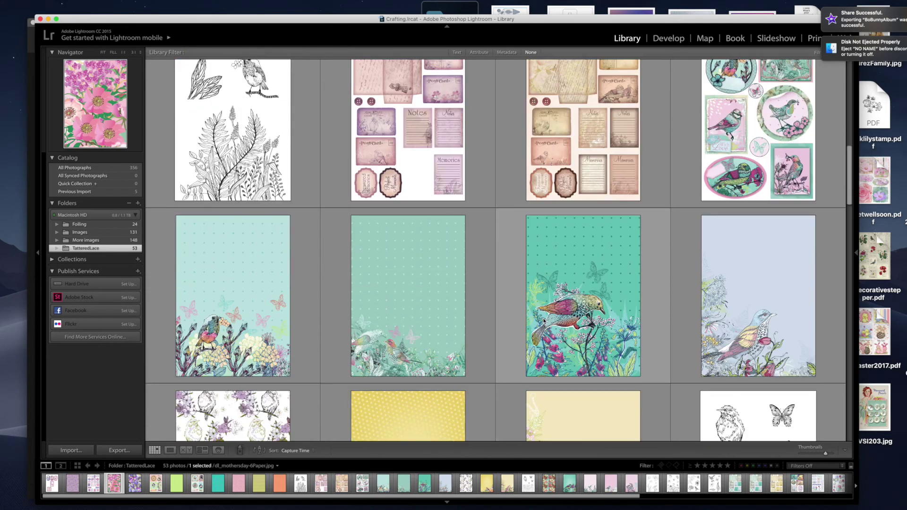
pyautogui.scroll(6, 544, 322)
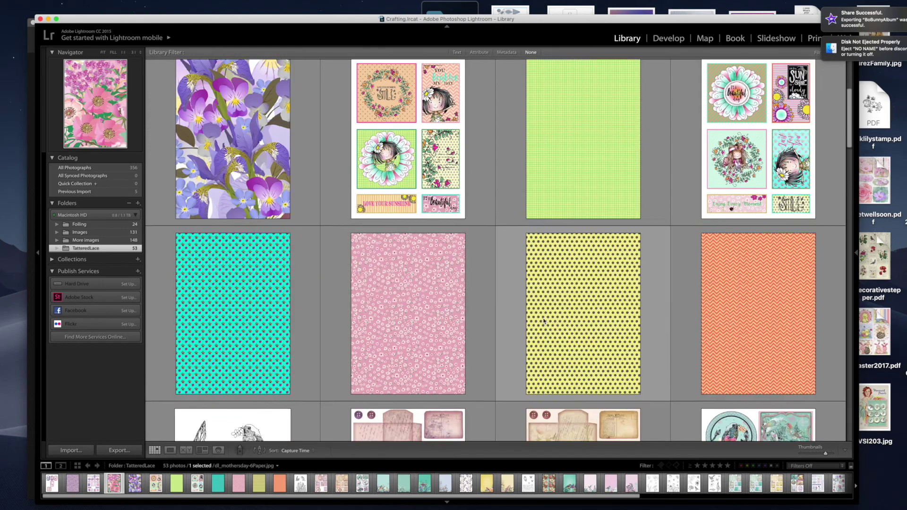
# Close Lightroom, skipping the catalog backup this time, and close the Photoshop home window and the DigitalCrafting folder window.
pyautogui.click(40, 18)
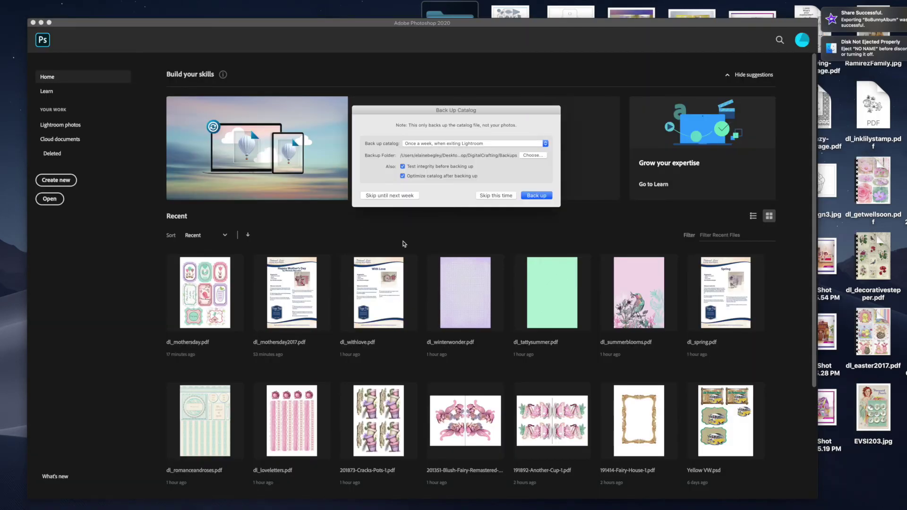
pyautogui.click(493, 196)
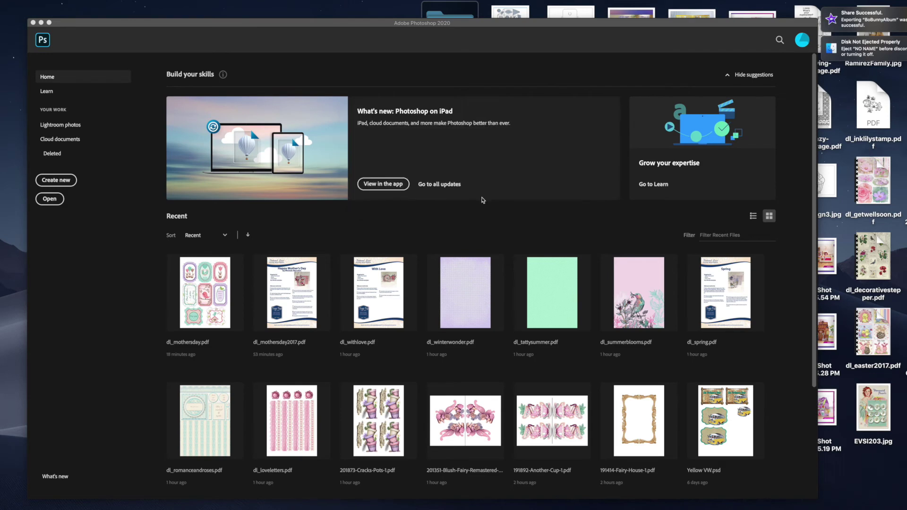
pyautogui.click(33, 22)
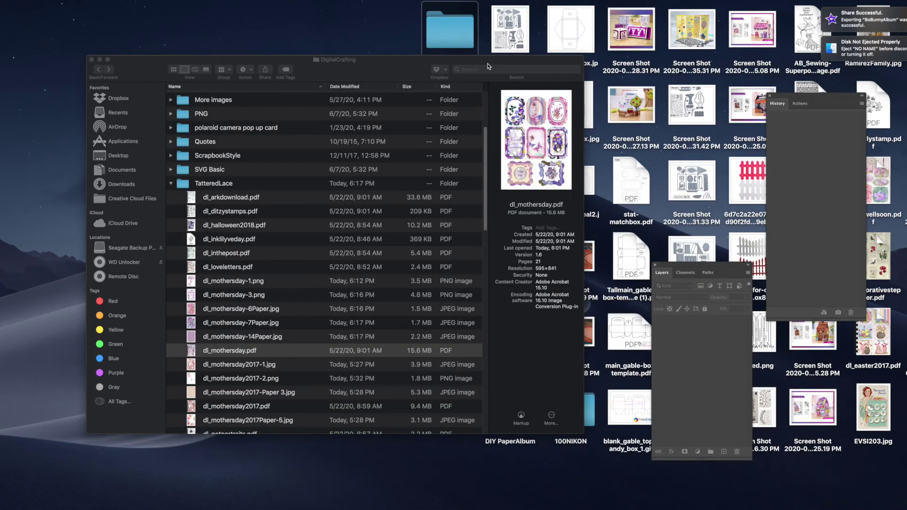
pyautogui.click(92, 59)
# Launch Cricut Design Space and allow the browser's launcher page to open the desktop application.
pyautogui.click(824, 2)
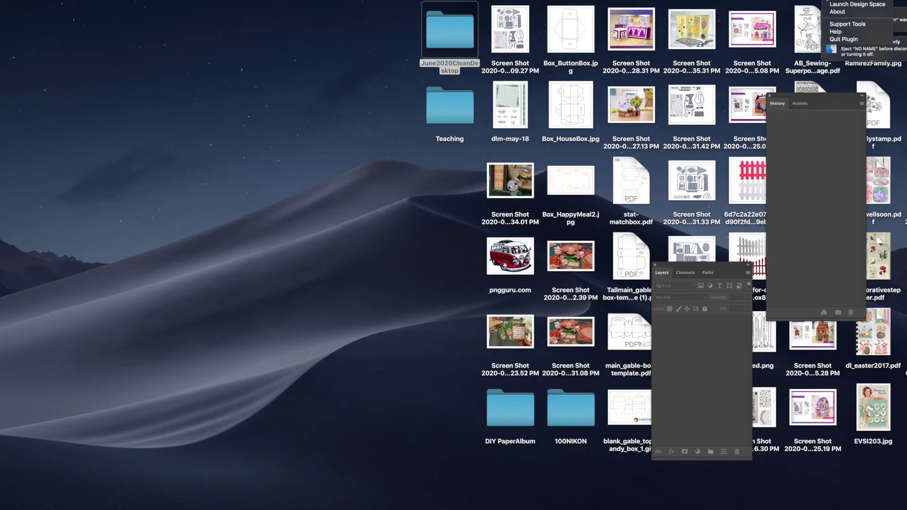
pyautogui.click(838, 8)
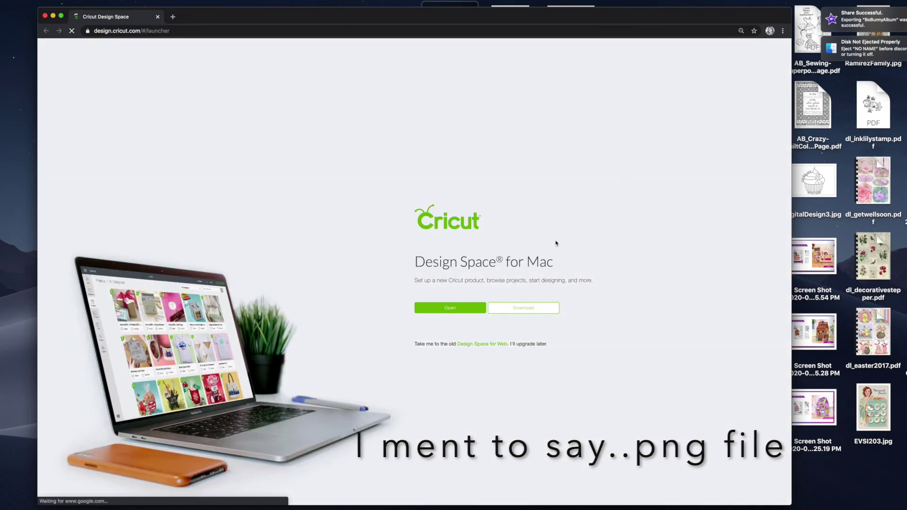
pyautogui.click(460, 307)
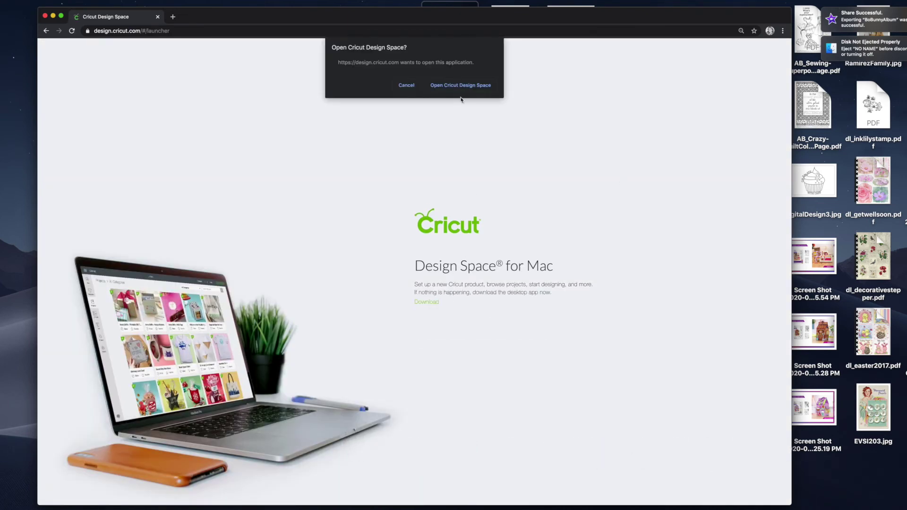
pyautogui.click(439, 87)
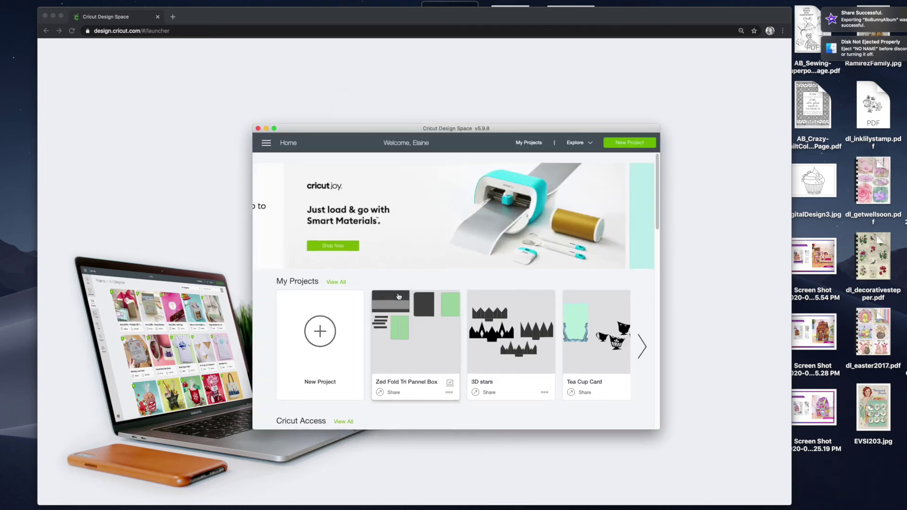
# Start a new blank Design Space project and open its Upload page.
pyautogui.scroll(-3, 399, 297)
pyautogui.scroll(3, 398, 296)
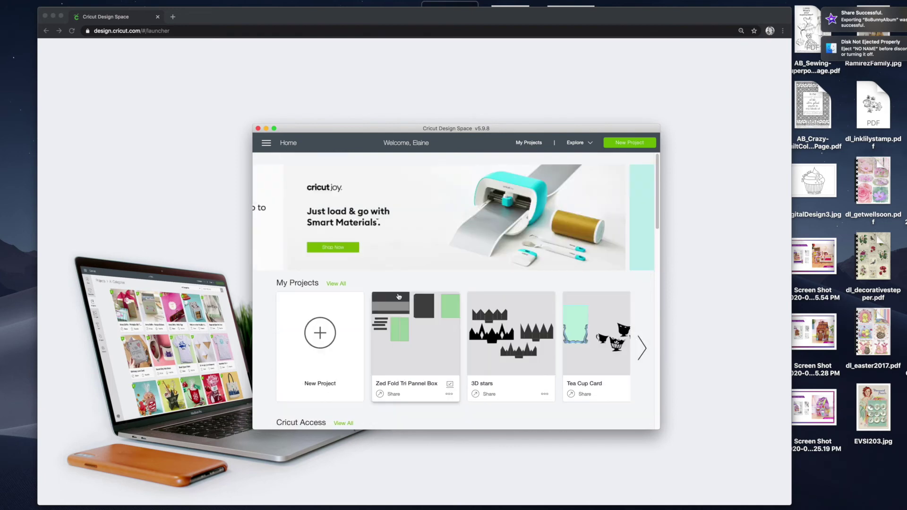
pyautogui.click(320, 332)
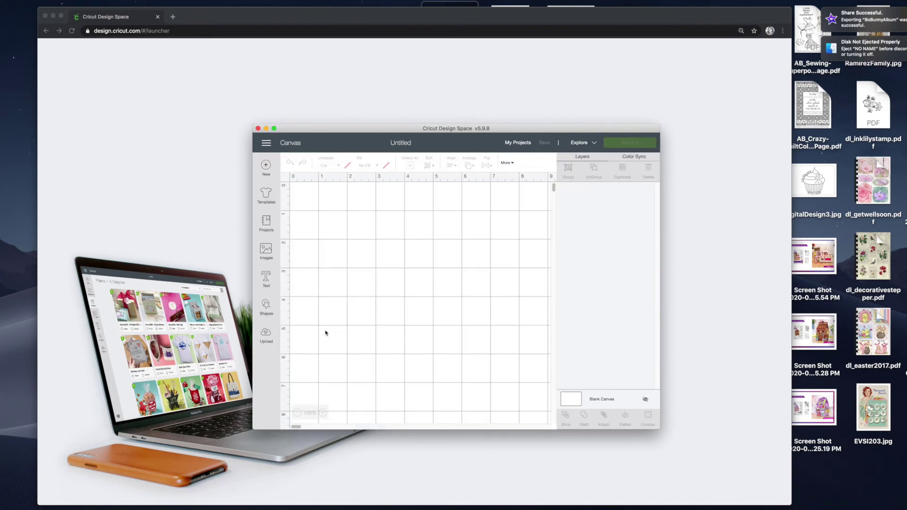
pyautogui.click(266, 333)
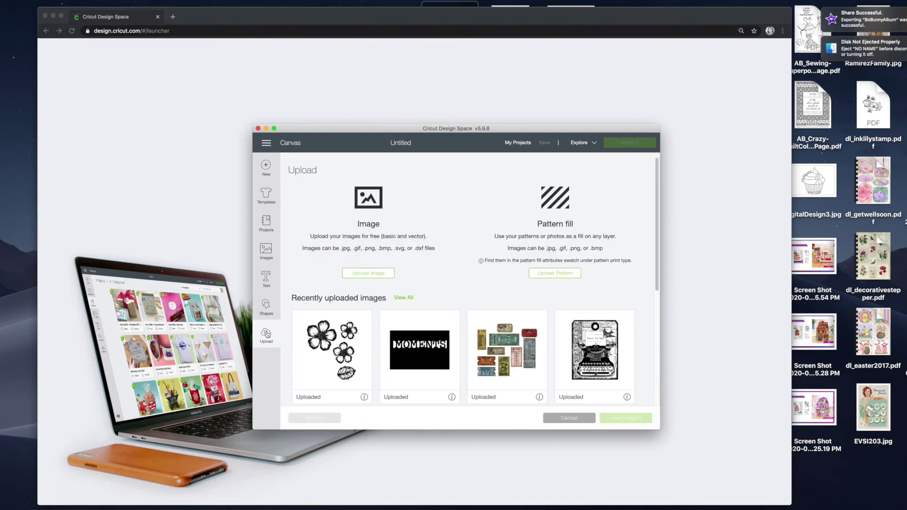
# Move and enlarge the Design Space window, and look through the recently uploaded images.
pyautogui.click(466, 131)
pyautogui.moveTo(466, 131); pyautogui.dragTo(380, 60)
pyautogui.moveTo(571, 354); pyautogui.dragTo(813, 487)
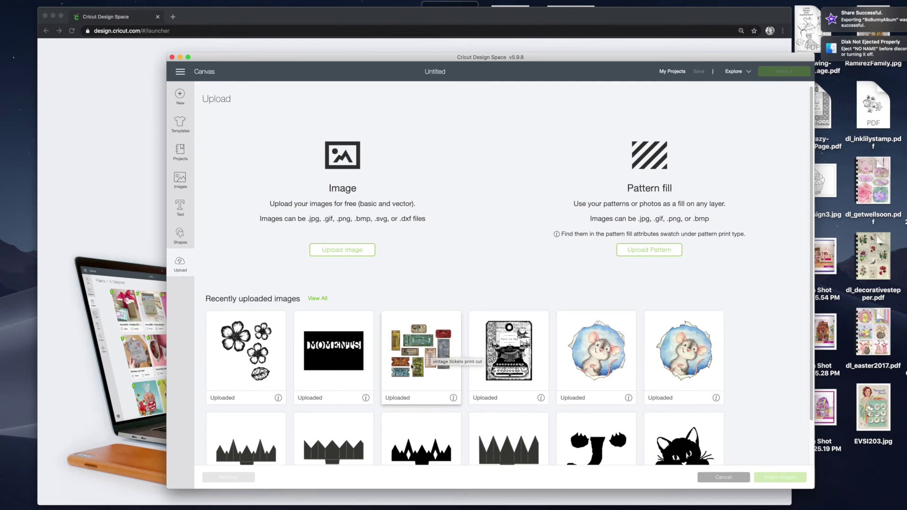
pyautogui.scroll(-2, 411, 366)
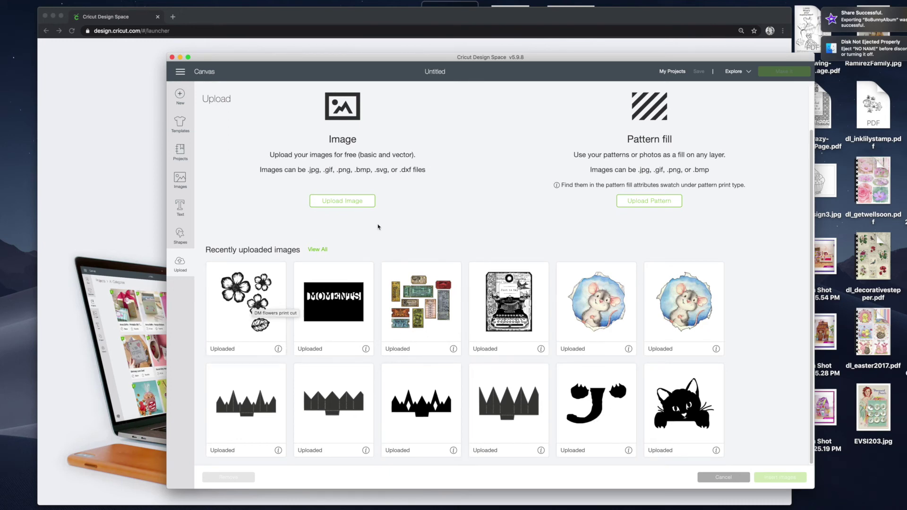
# Upload the dl_withlove PNG with the floral circle tags from the TatteredLace folder as a new image.
pyautogui.click(350, 202)
pyautogui.click(487, 272)
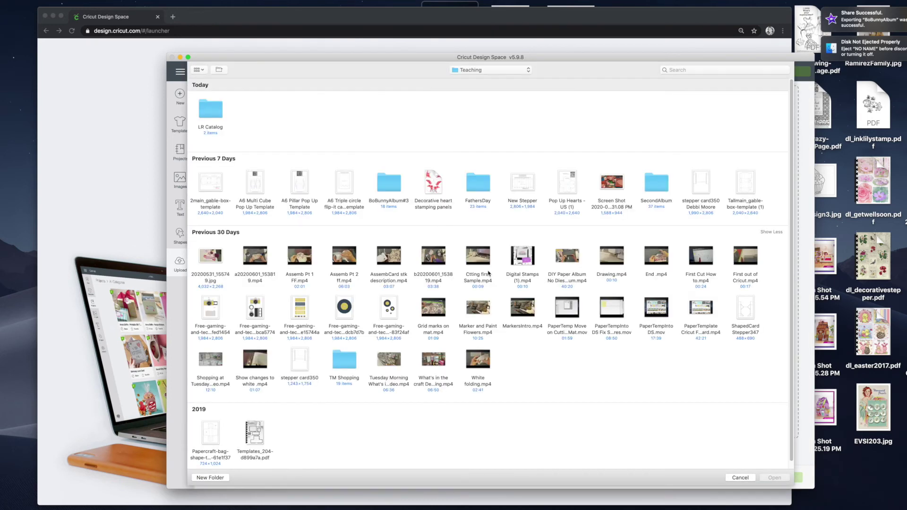
pyautogui.click(740, 477)
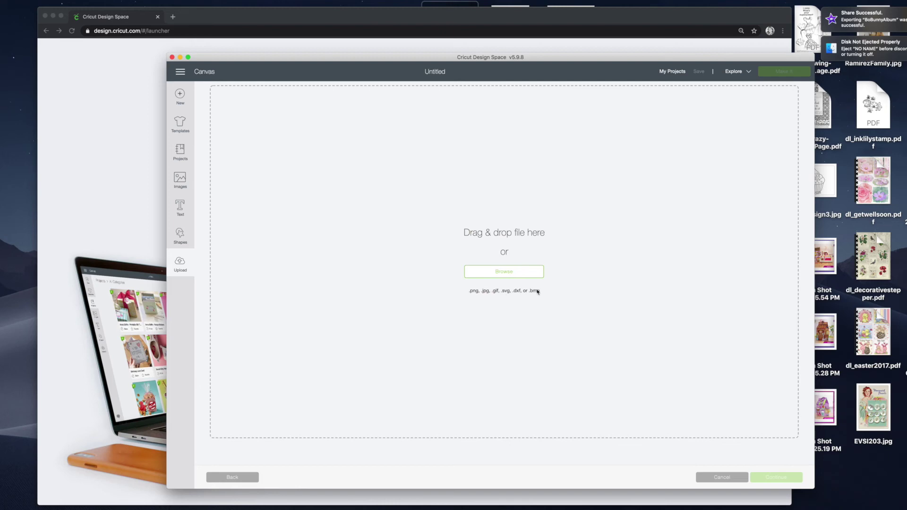
pyautogui.click(517, 276)
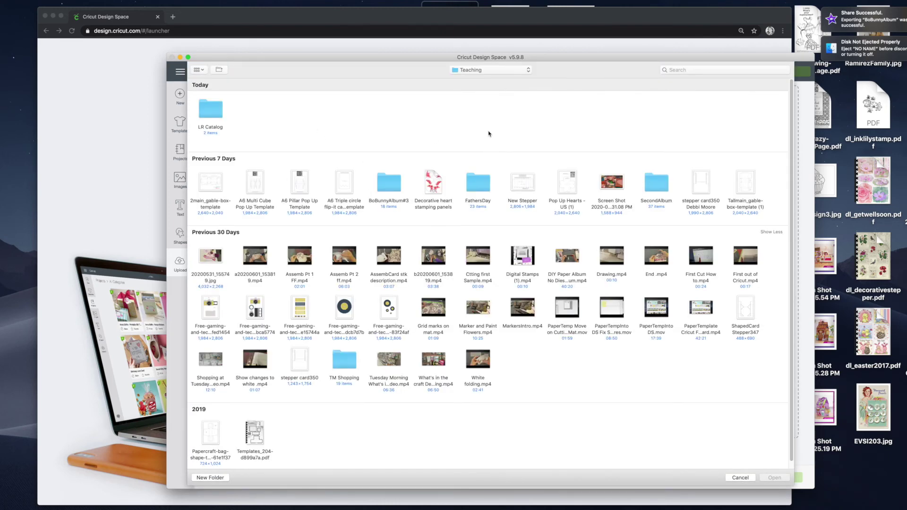
pyautogui.click(502, 69)
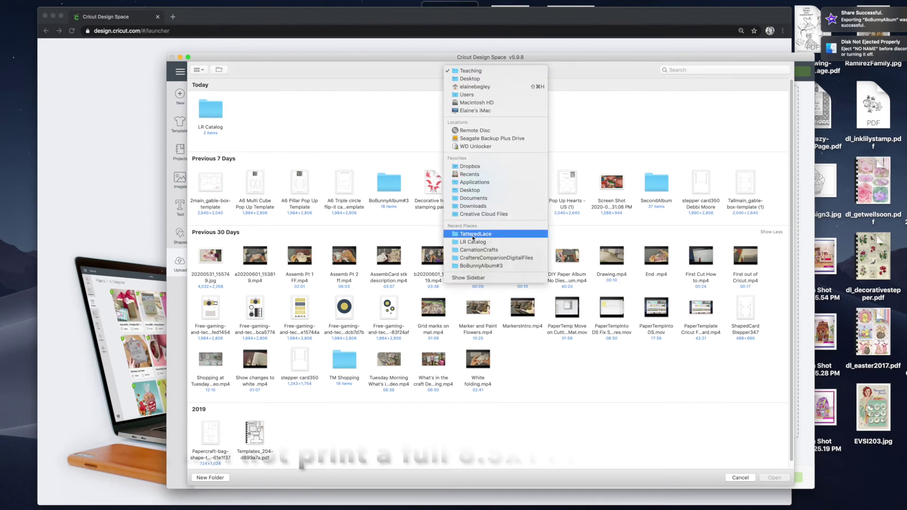
pyautogui.press('Escape')
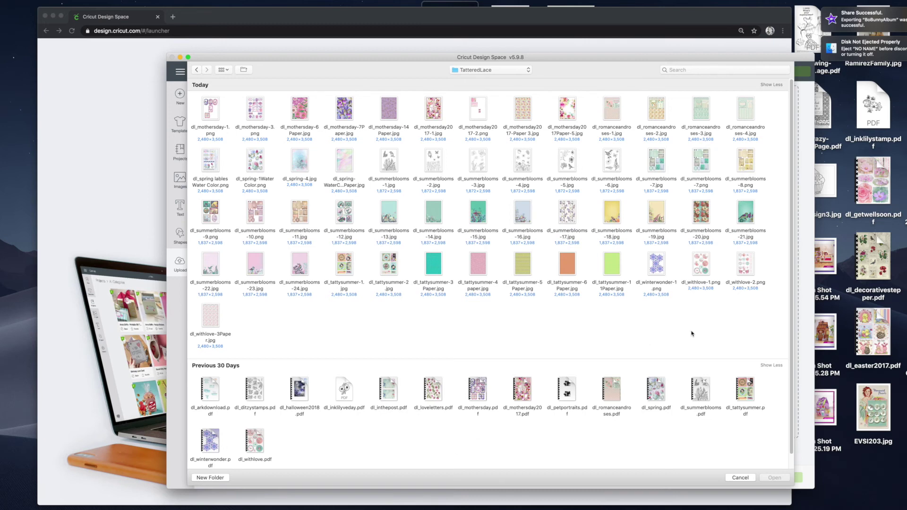
pyautogui.doubleClick(748, 262)
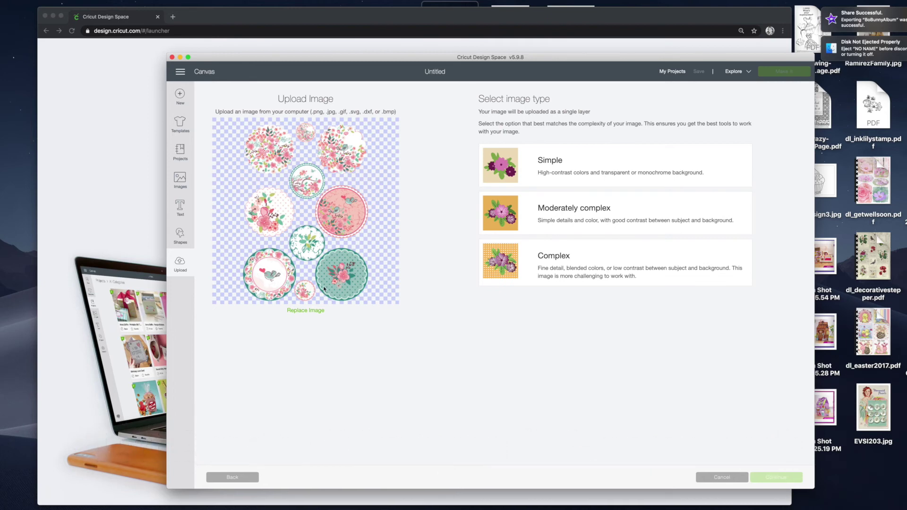
# Set the floral tag image's type to Moderately complex and accept its background without erasing any areas.
pyautogui.click(575, 212)
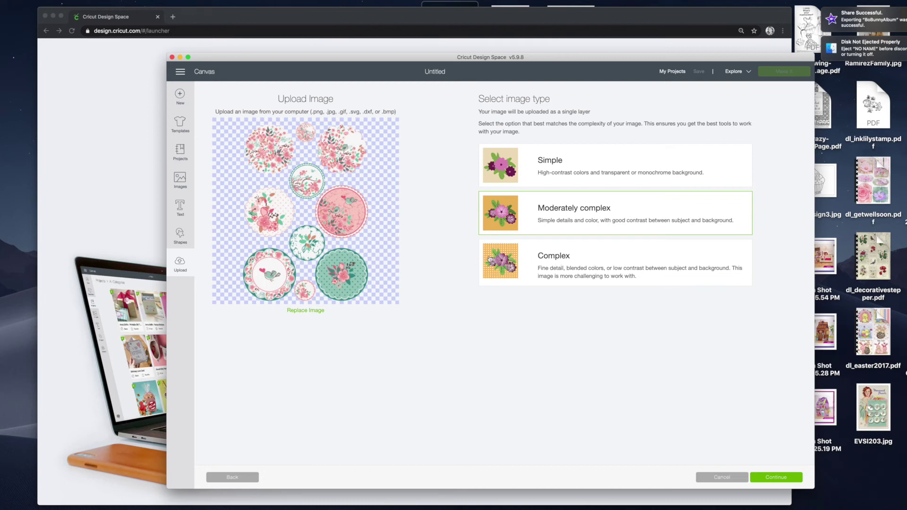
pyautogui.click(770, 481)
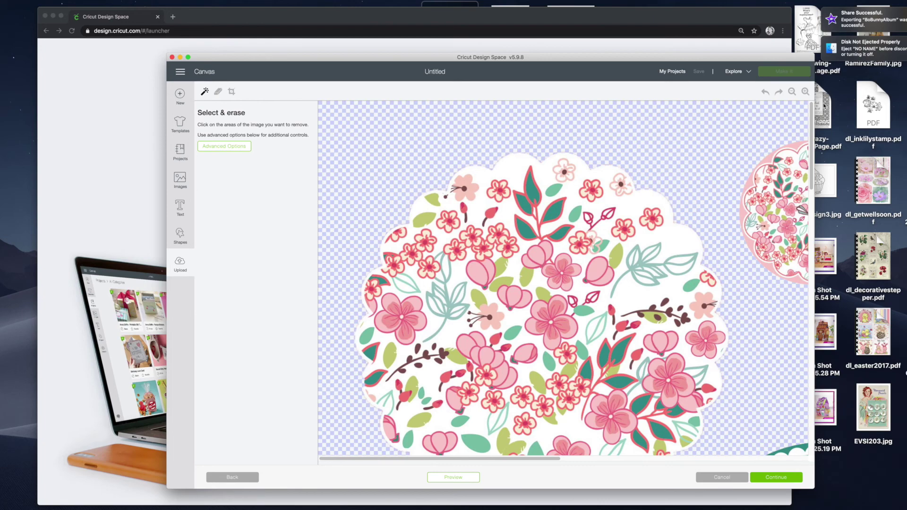
pyautogui.click(792, 92)
pyautogui.click(791, 92)
pyautogui.click(792, 91)
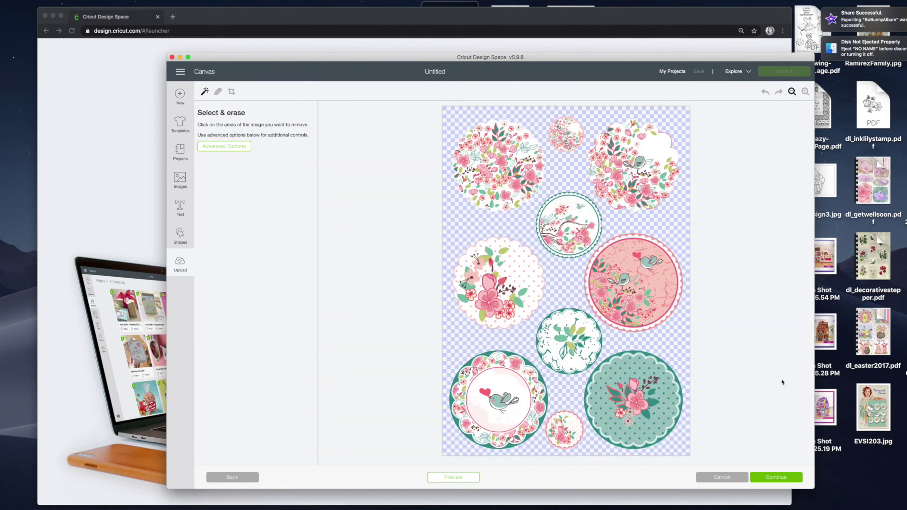
pyautogui.click(773, 478)
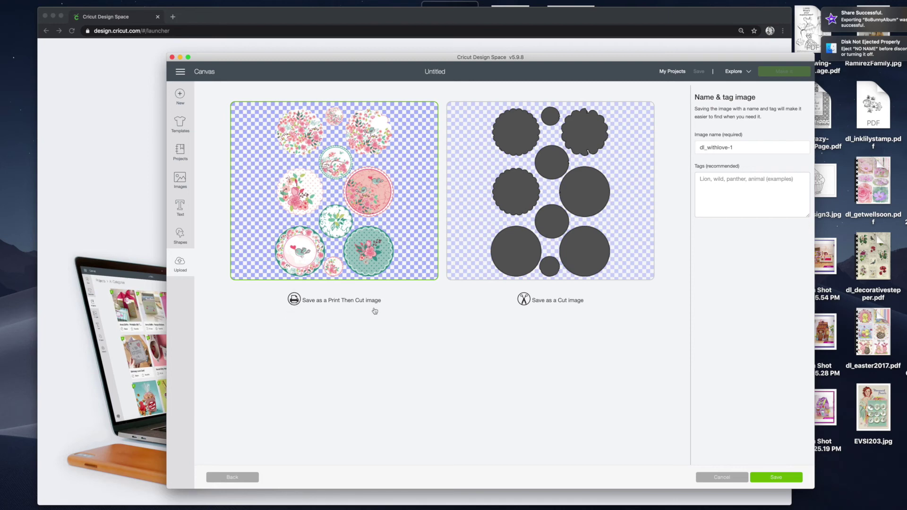
# Name the Print Then Cut image "TL Spring Birds Print Cut" and save it to the uploads.
pyautogui.click(714, 148)
pyautogui.moveTo(735, 147); pyautogui.dragTo(691, 149)
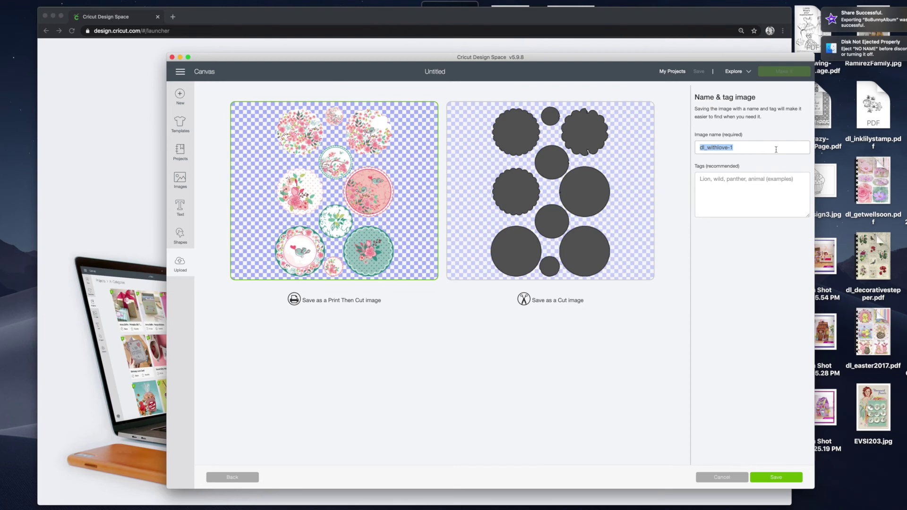
pyautogui.write('TL Spring Birds Print Cut')
pyautogui.click(789, 477)
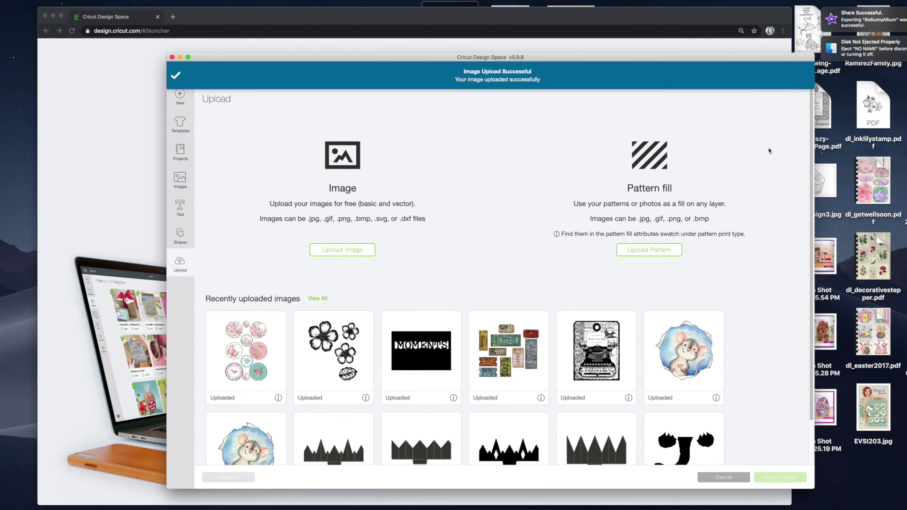
# Insert the newly uploaded floral circle tags image onto the canvas.
pyautogui.scroll(-2, 570, 340)
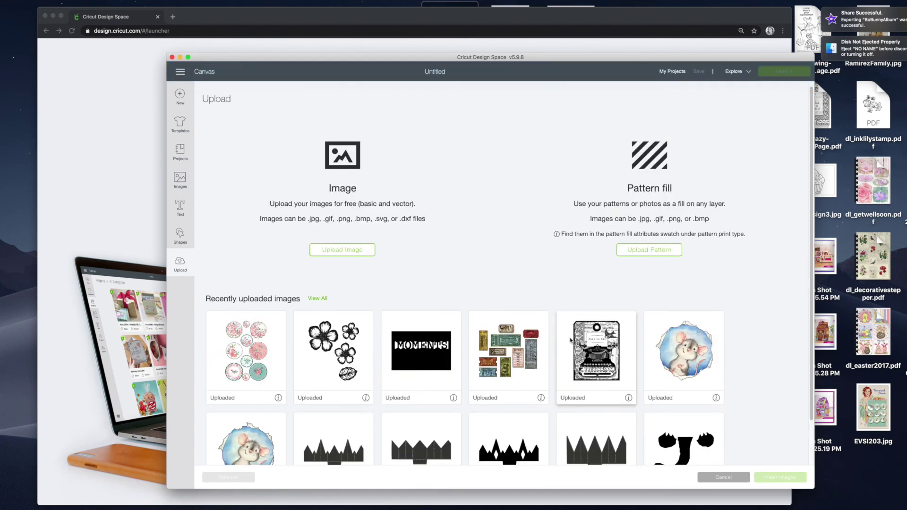
pyautogui.click(255, 321)
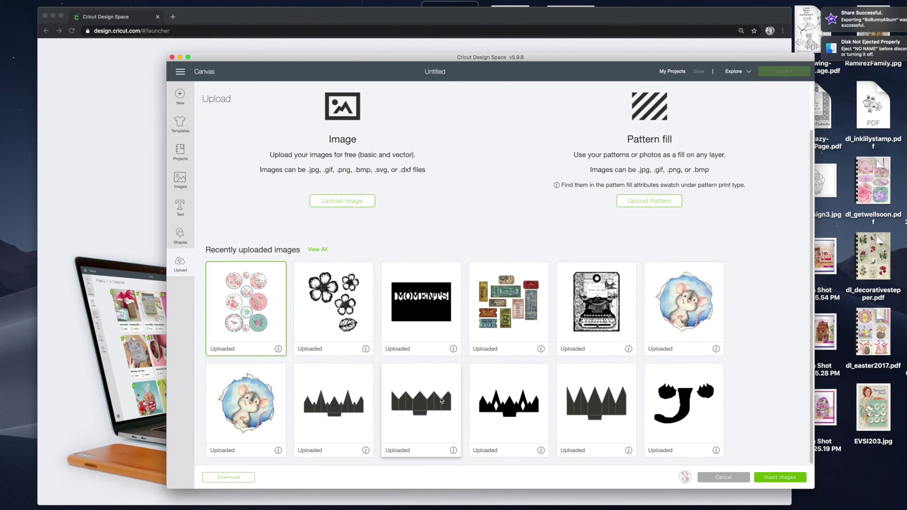
pyautogui.click(780, 478)
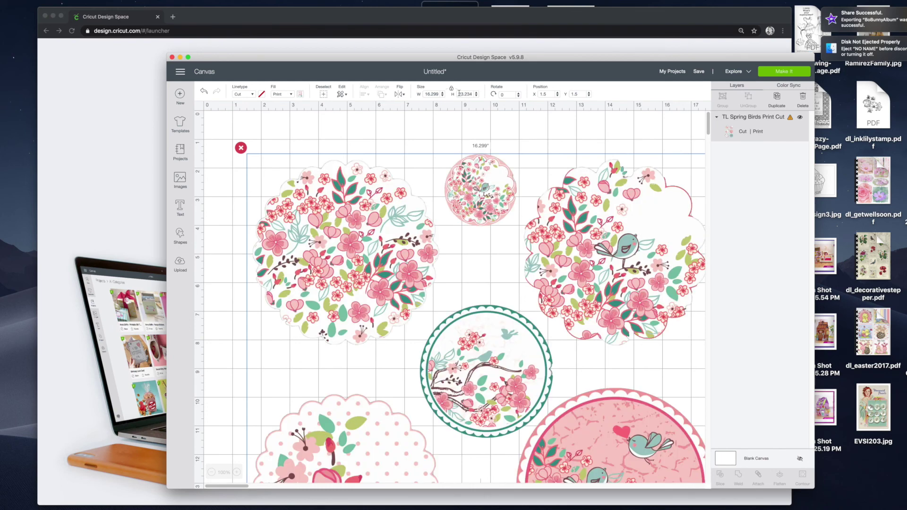
# Set the tag sheet's height to 8 inches and move it near the canvas origin, at about X 0.69, Y 0.31.
pyautogui.moveTo(472, 94); pyautogui.dragTo(453, 94)
pyautogui.write('8')
pyautogui.press('Return')
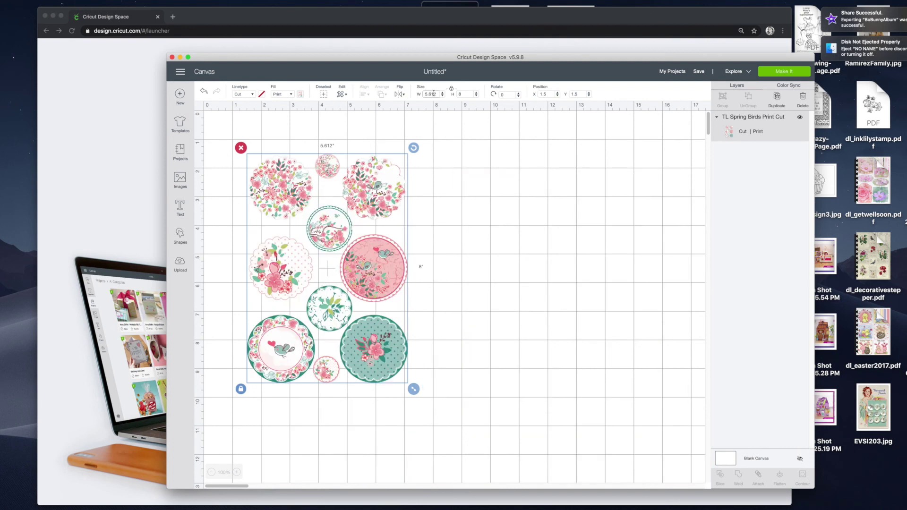
pyautogui.moveTo(359, 271); pyautogui.dragTo(335, 238)
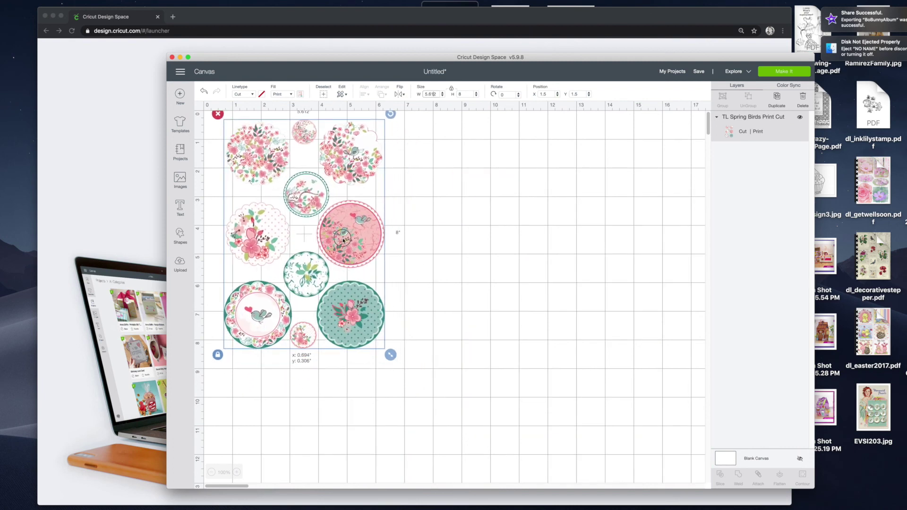
# Preview the tag sheet's mat layout and its printing stage, and cancel the cut to return to the canvas.
pyautogui.click(777, 73)
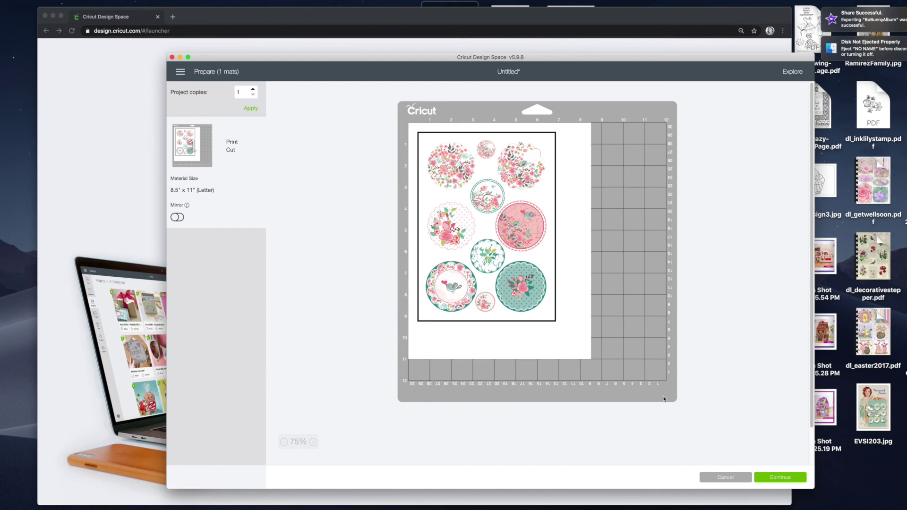
pyautogui.click(766, 477)
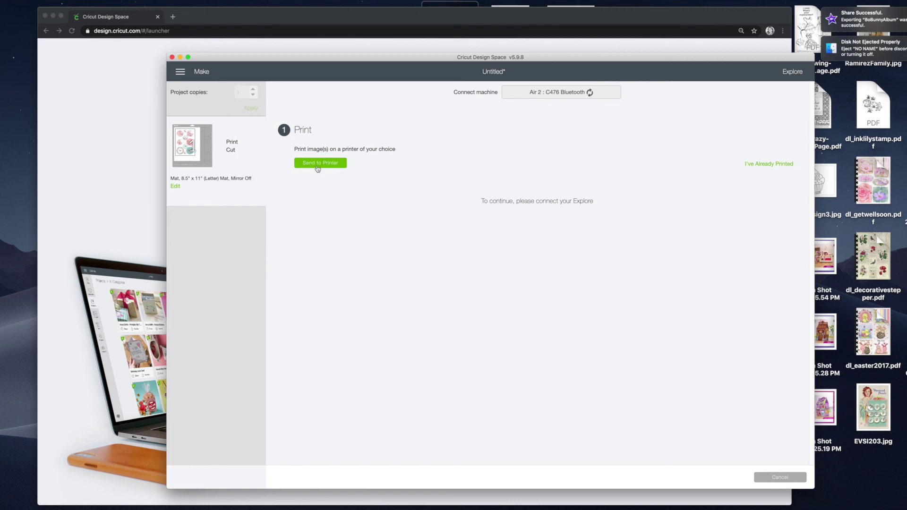
pyautogui.click(180, 72)
pyautogui.click(188, 123)
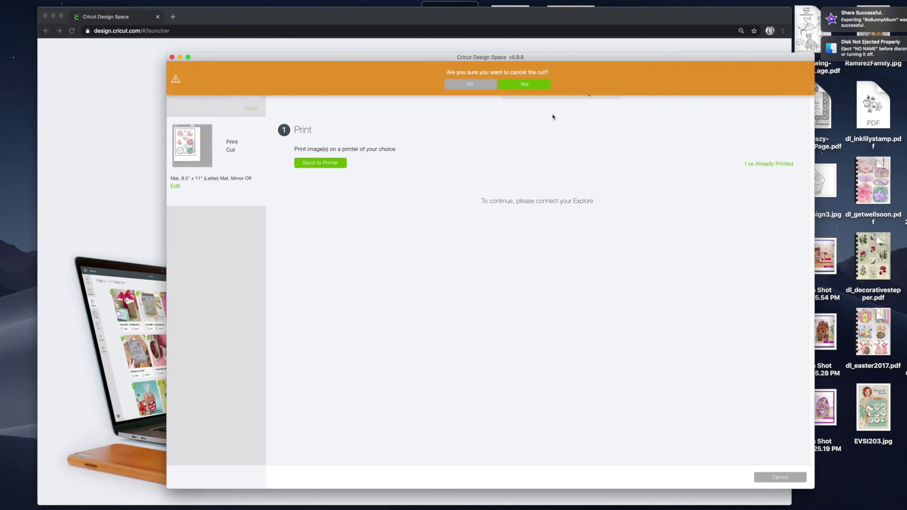
pyautogui.click(529, 85)
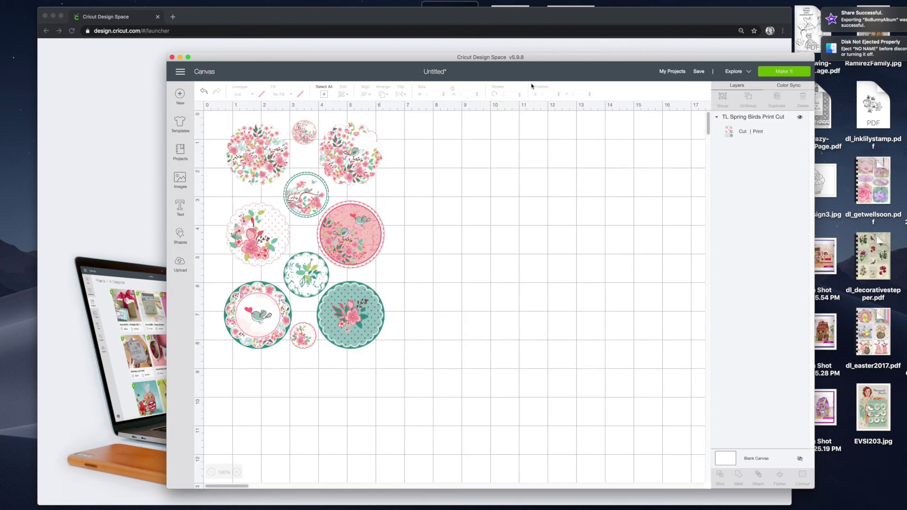
# Search the image library for "digital stamp" and look through the uploaded stamp images among the results.
pyautogui.click(184, 176)
pyautogui.write('digital stamp')
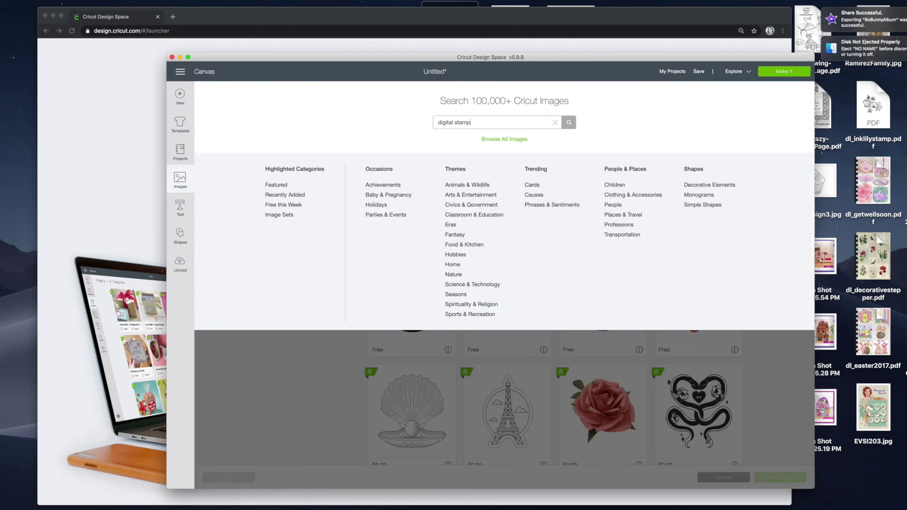
pyautogui.press('Return')
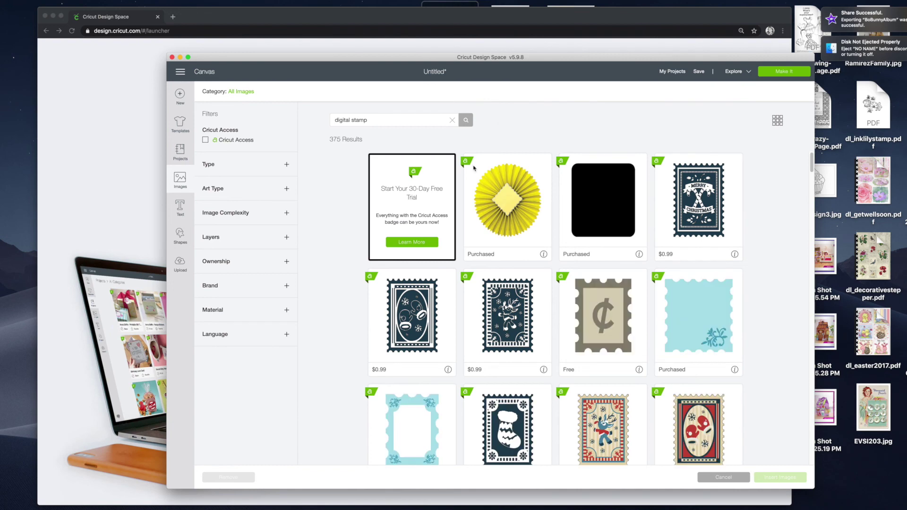
pyautogui.scroll(-10, 456, 189)
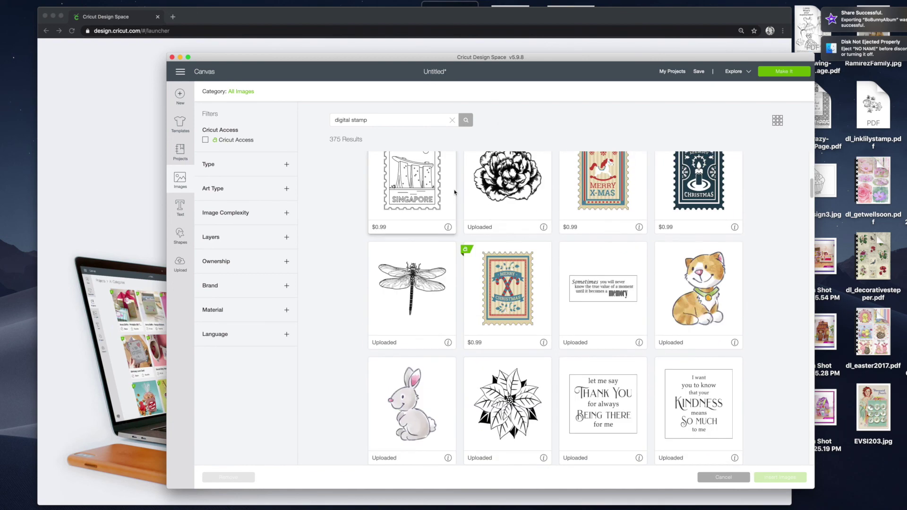
pyautogui.scroll(10, 454, 191)
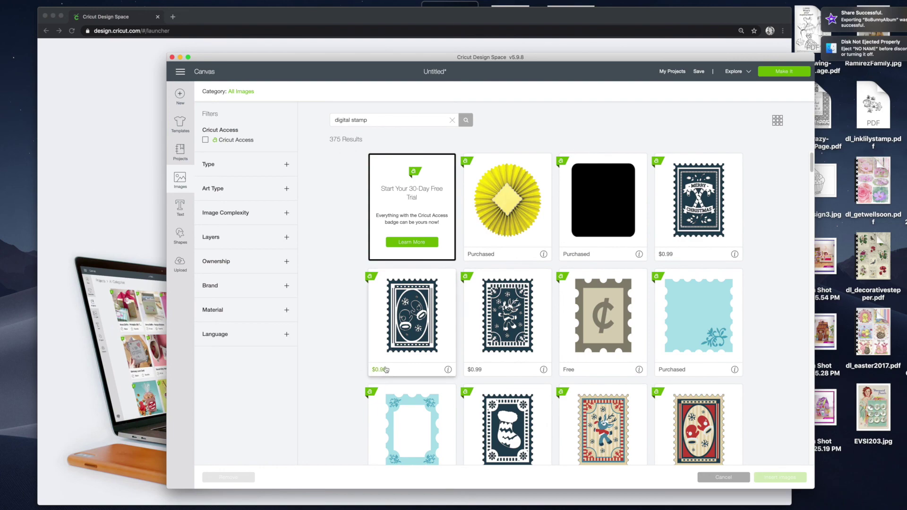
pyautogui.scroll(-2, 465, 368)
pyautogui.scroll(-5, 464, 368)
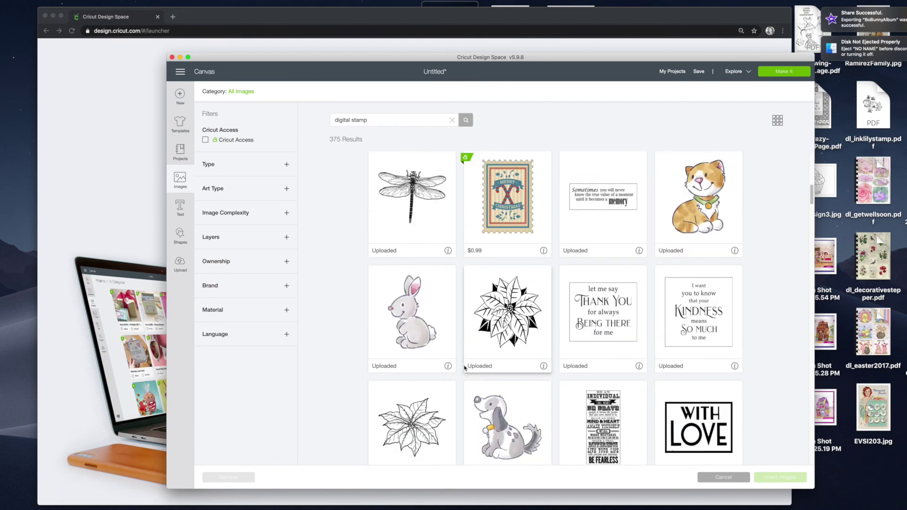
pyautogui.scroll(-3, 464, 368)
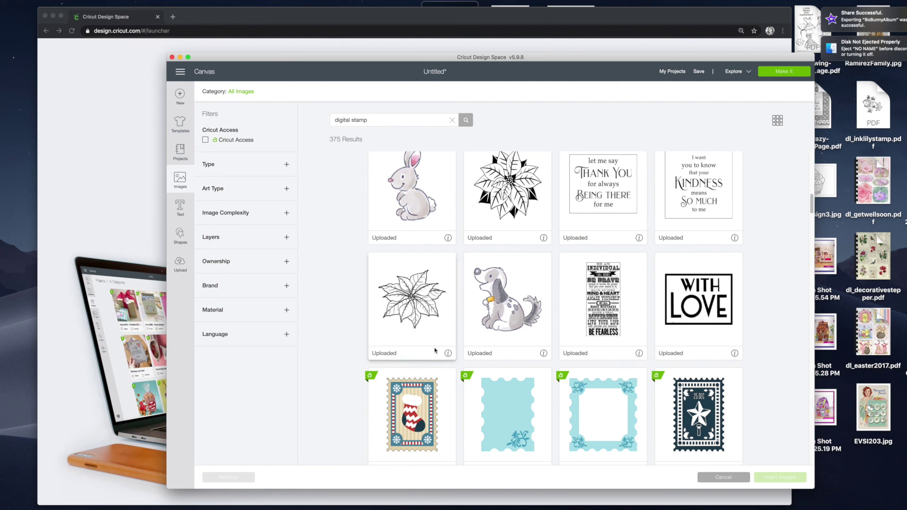
pyautogui.scroll(-3, 414, 349)
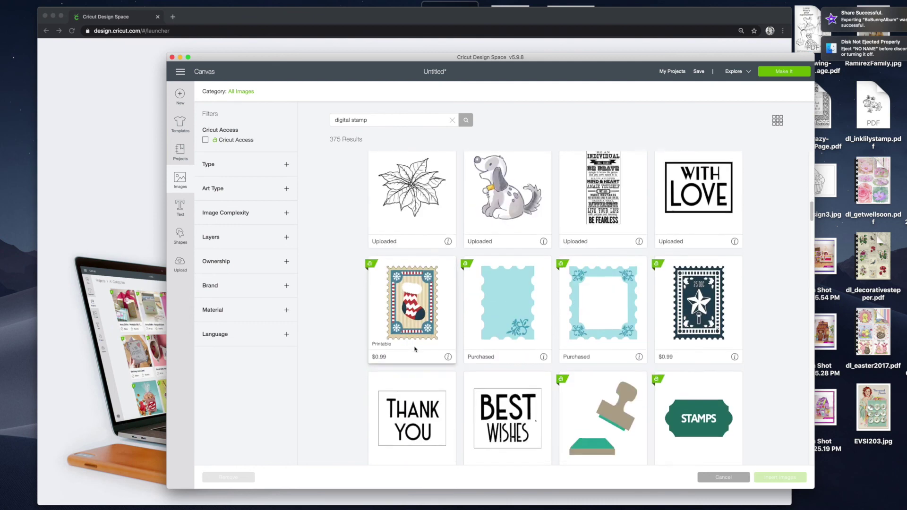
pyautogui.scroll(-3, 414, 349)
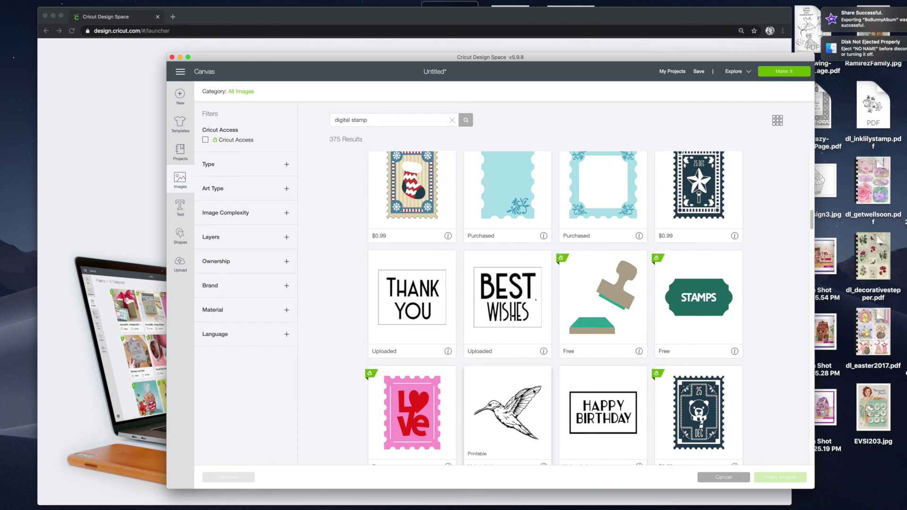
pyautogui.scroll(-3, 531, 395)
pyautogui.scroll(-4, 531, 394)
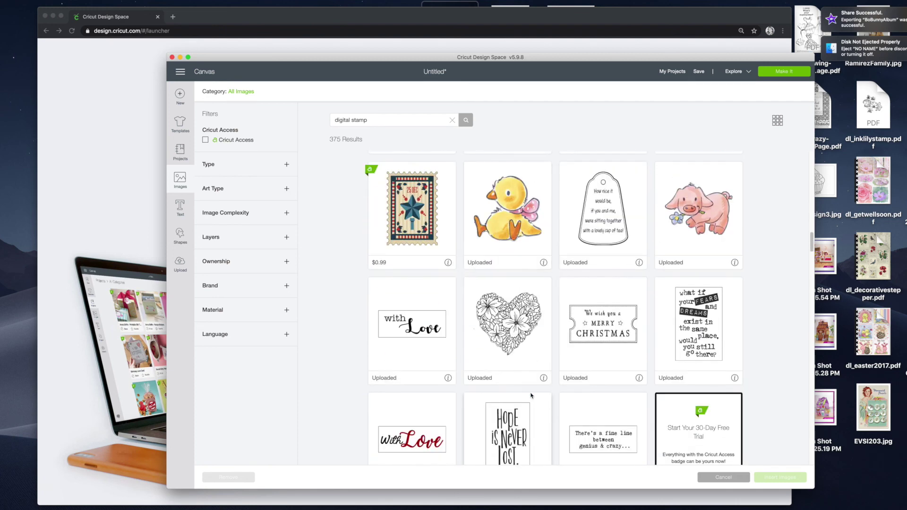
pyautogui.scroll(-4, 531, 395)
pyautogui.scroll(-8, 531, 395)
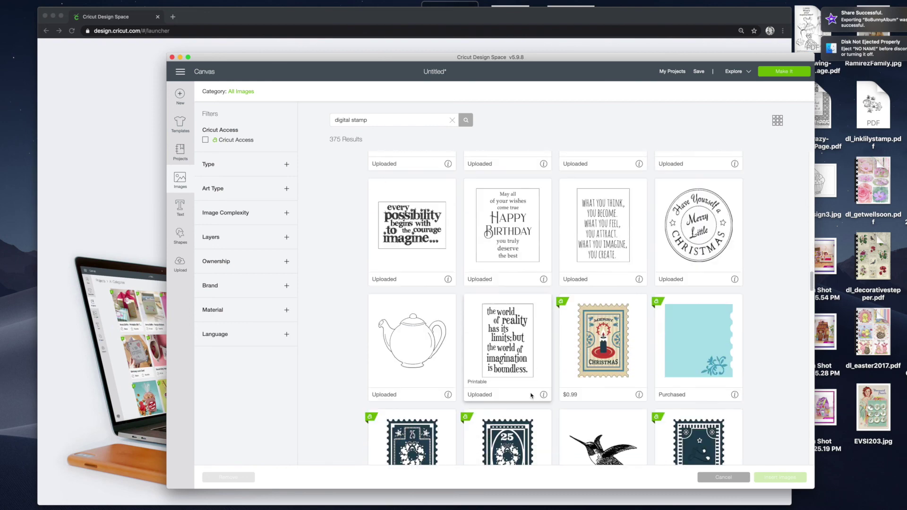
# Insert the "Have Yourself a Merry Little Christmas" circle stamp and move it clear of the tags, to about X 10.7, Y 1.6.
pyautogui.click(666, 214)
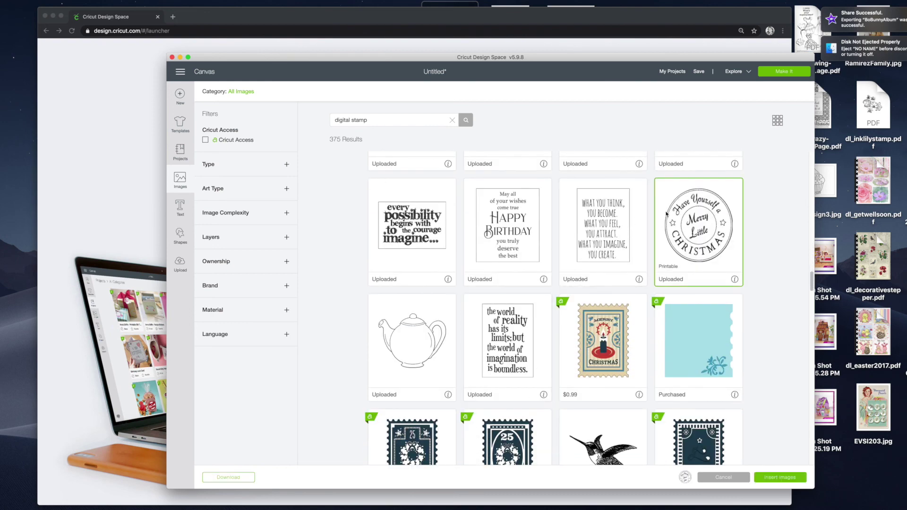
pyautogui.click(780, 478)
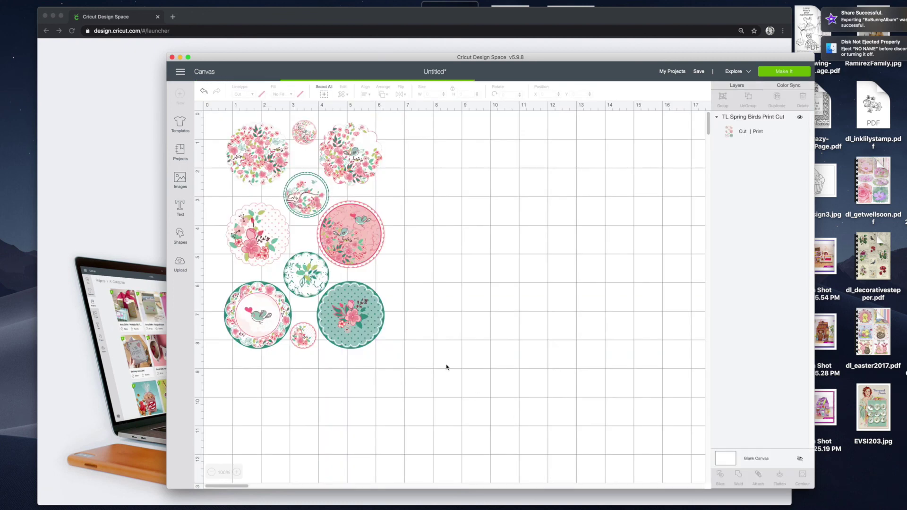
pyautogui.moveTo(301, 195); pyautogui.dragTo(551, 186)
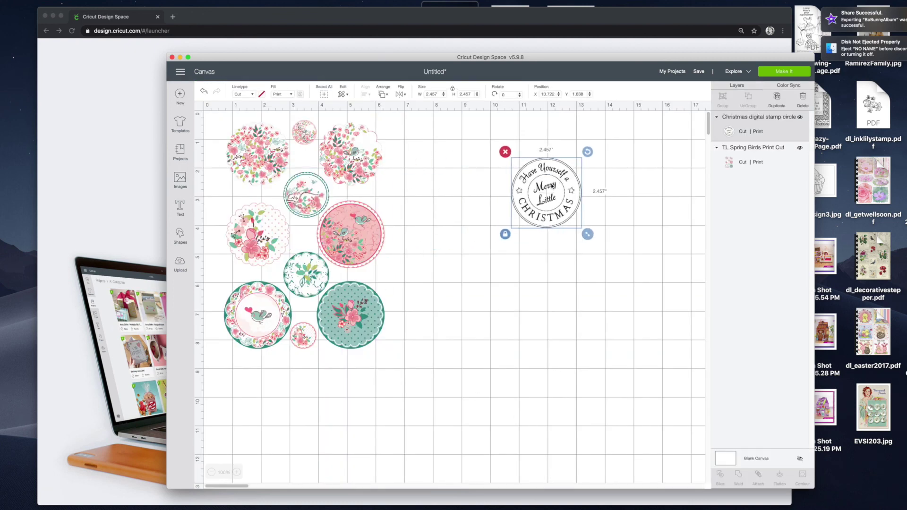
# Hide the TL Spring Birds Print Cut layer and select the Christmas circle stamp layer.
pyautogui.click(364, 178)
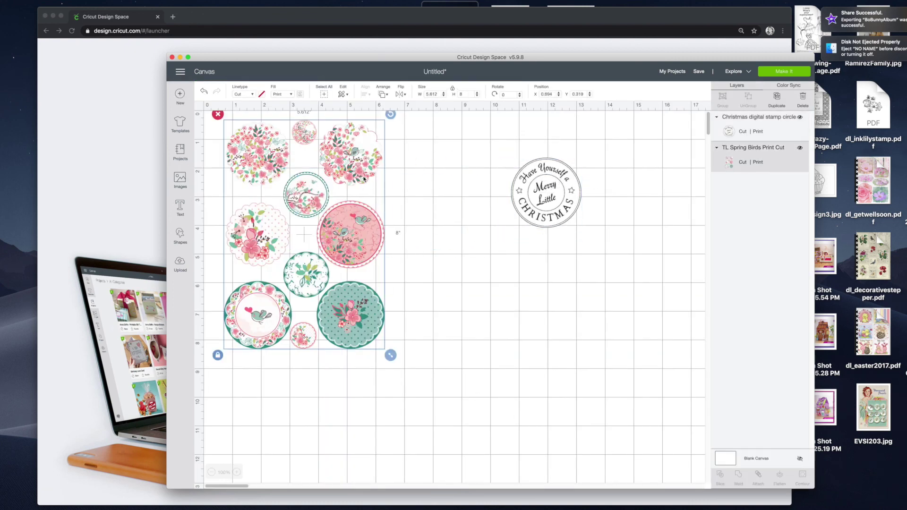
pyautogui.click(799, 148)
pyautogui.click(728, 132)
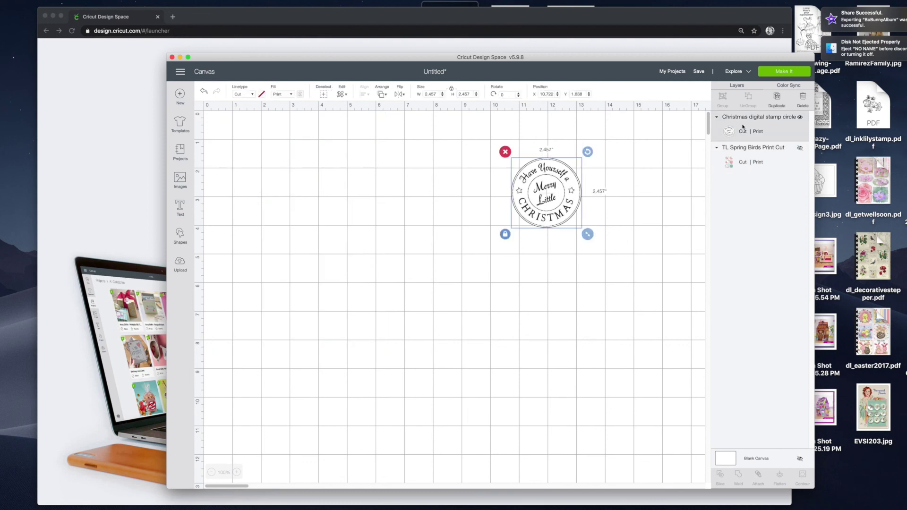
# Prepare the Christmas circle stamp for print and cut, and apply 4 project copies to the mat.
pyautogui.click(791, 74)
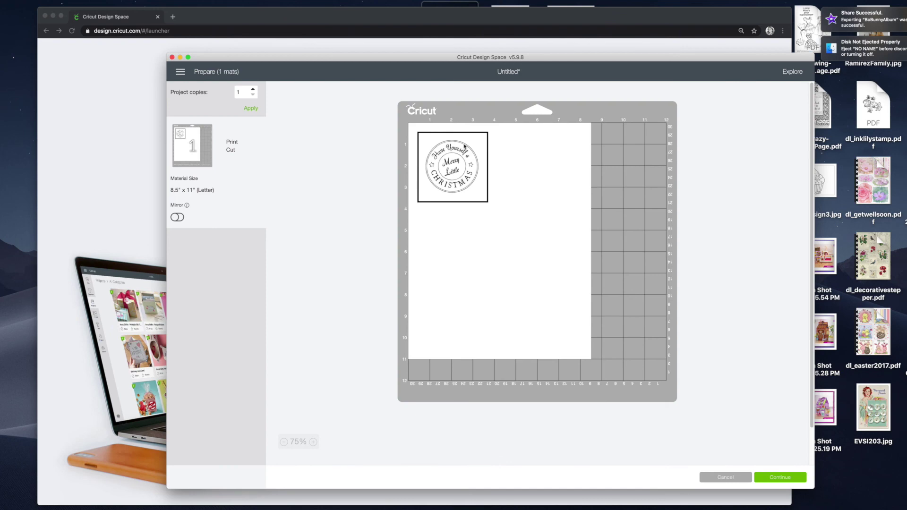
pyautogui.click(253, 90)
pyautogui.click(253, 90)
pyautogui.click(253, 90)
pyautogui.click(250, 108)
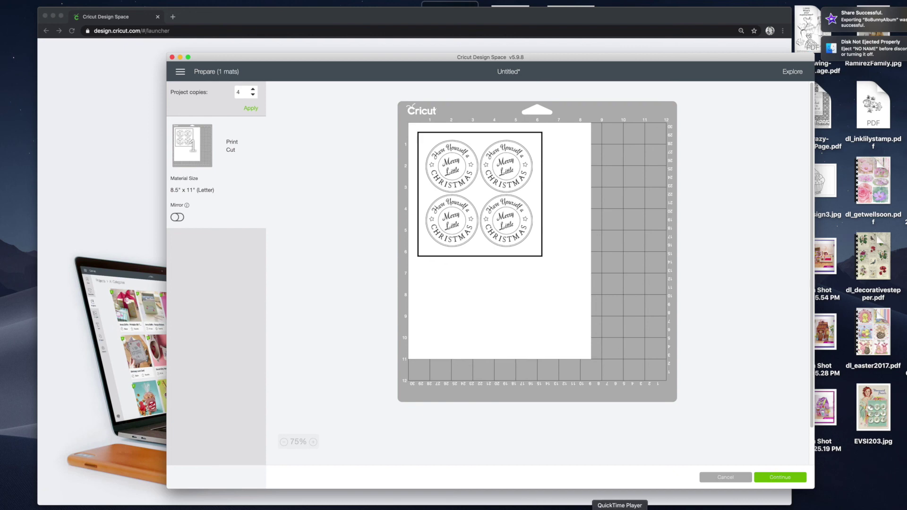
pyautogui.rightClick(620, 509)
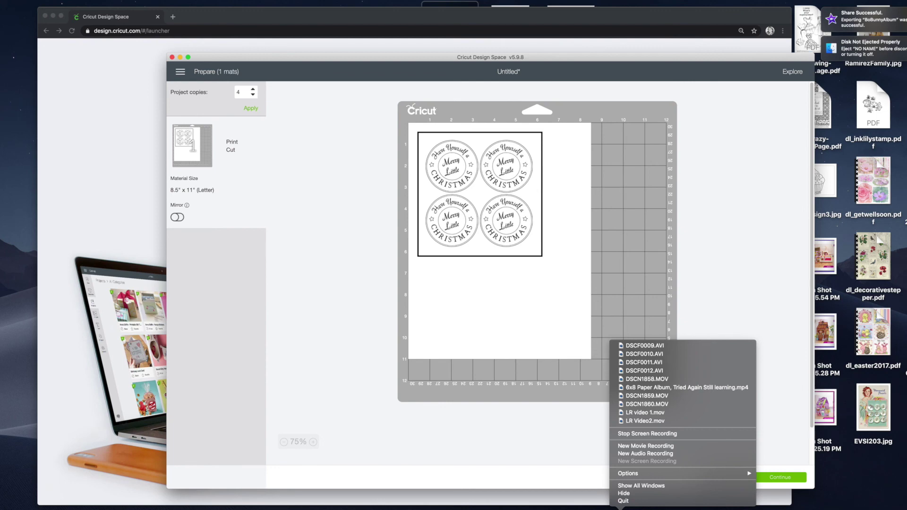